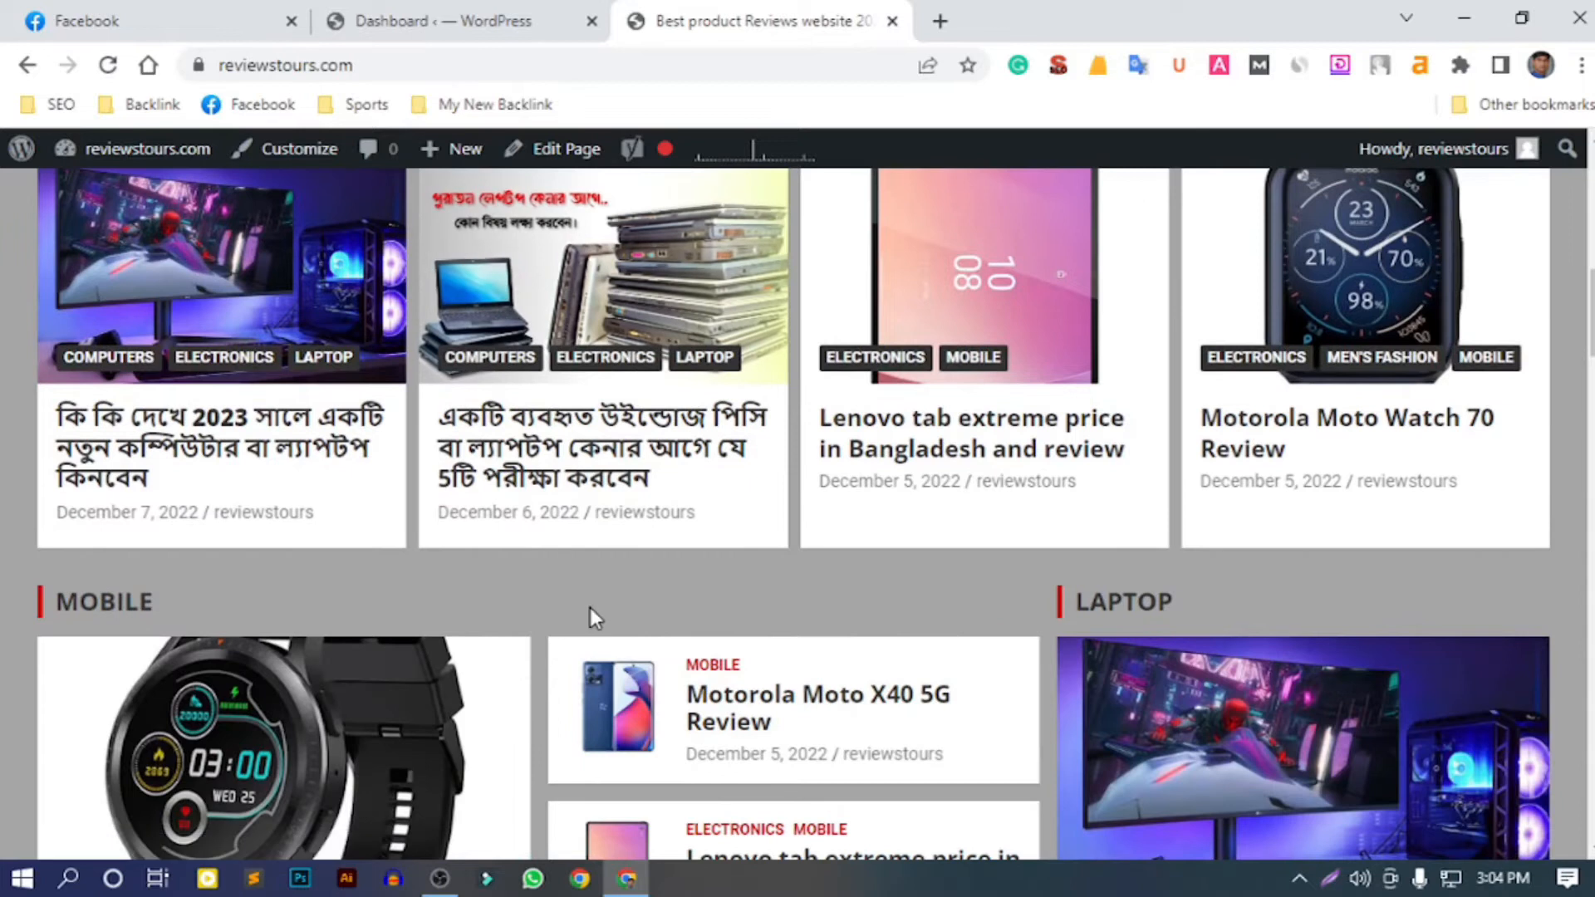
Look through the reviewstours.com homepage, from the category post sections down to the footer
{"action": "scroll", "coordinate": [753, 621], "scroll_direction": "down", "scroll_amount": 8}
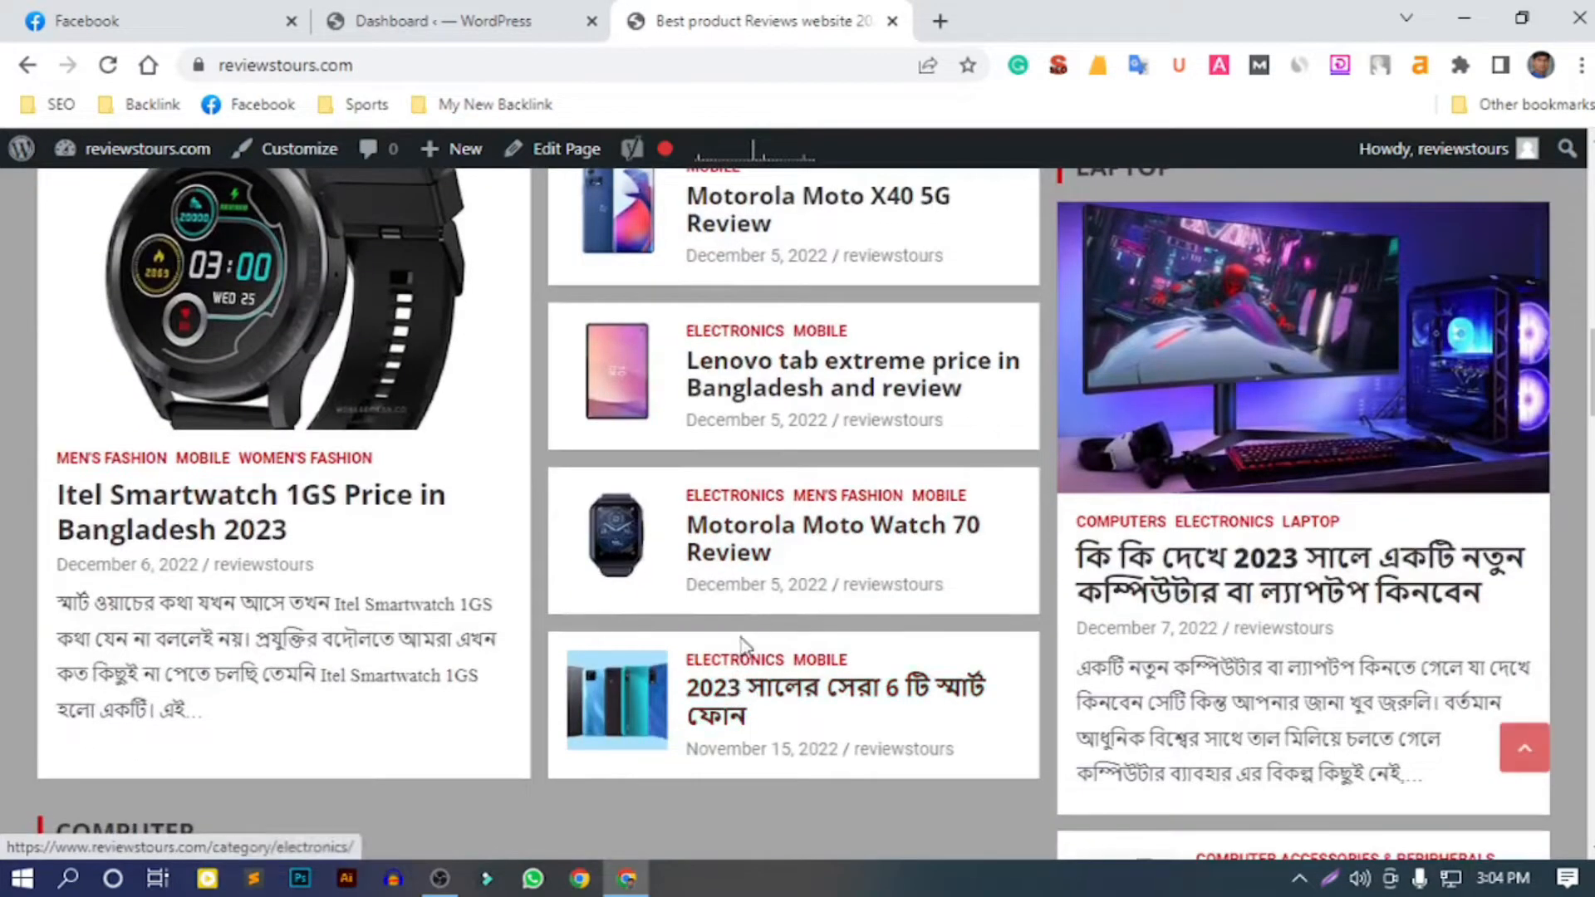
{"action": "scroll", "coordinate": [752, 621], "scroll_direction": "down", "scroll_amount": 1}
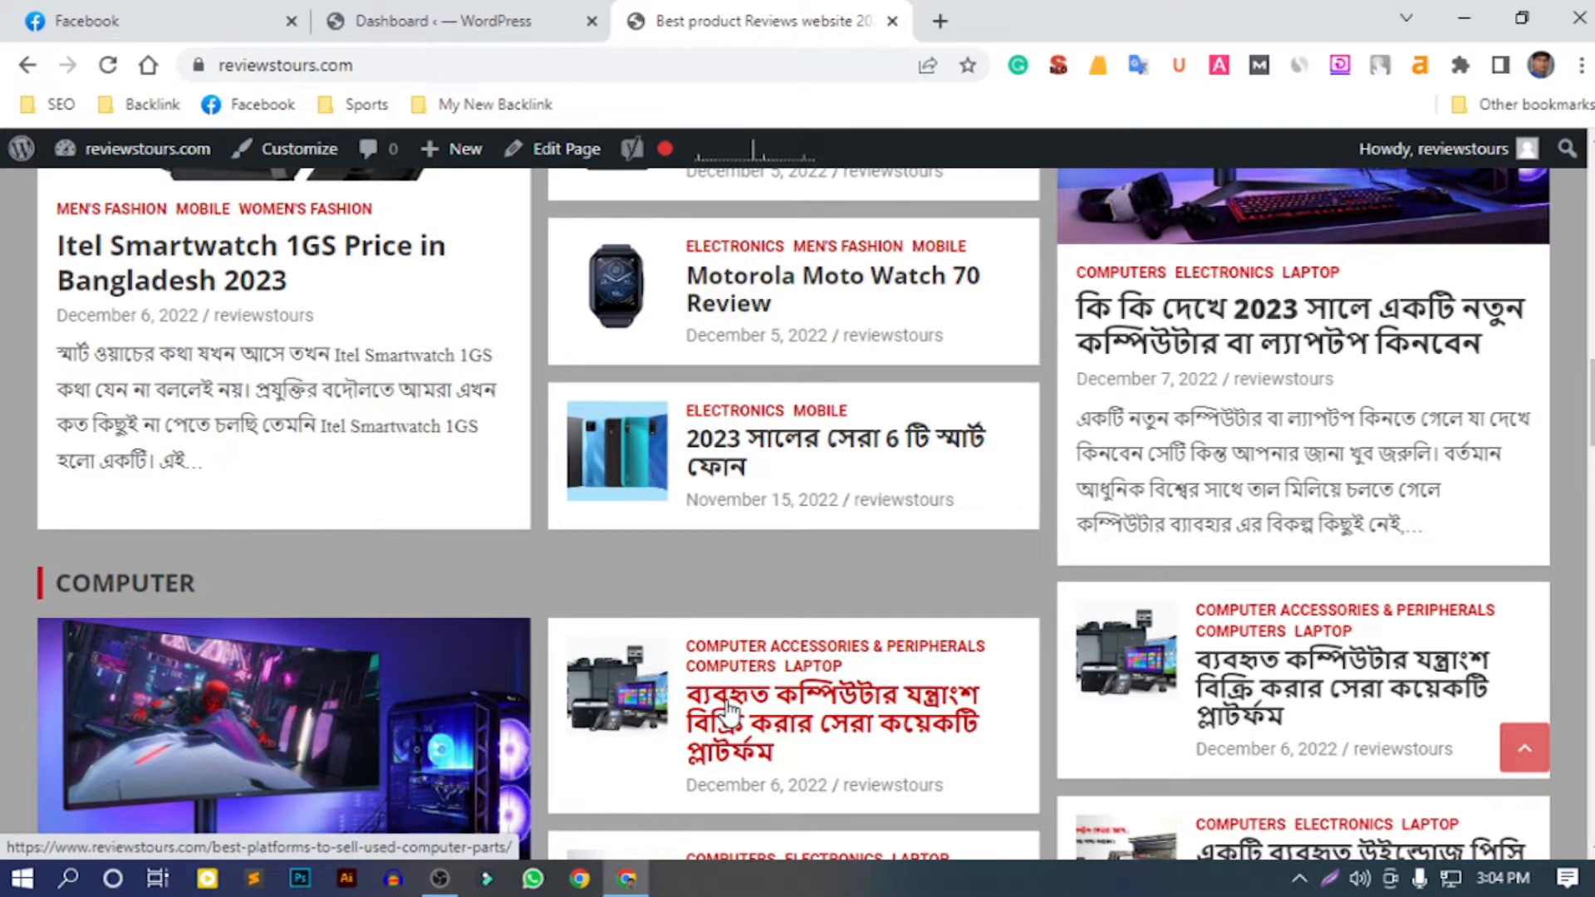
{"action": "scroll", "coordinate": [729, 710], "scroll_direction": "down", "scroll_amount": 5}
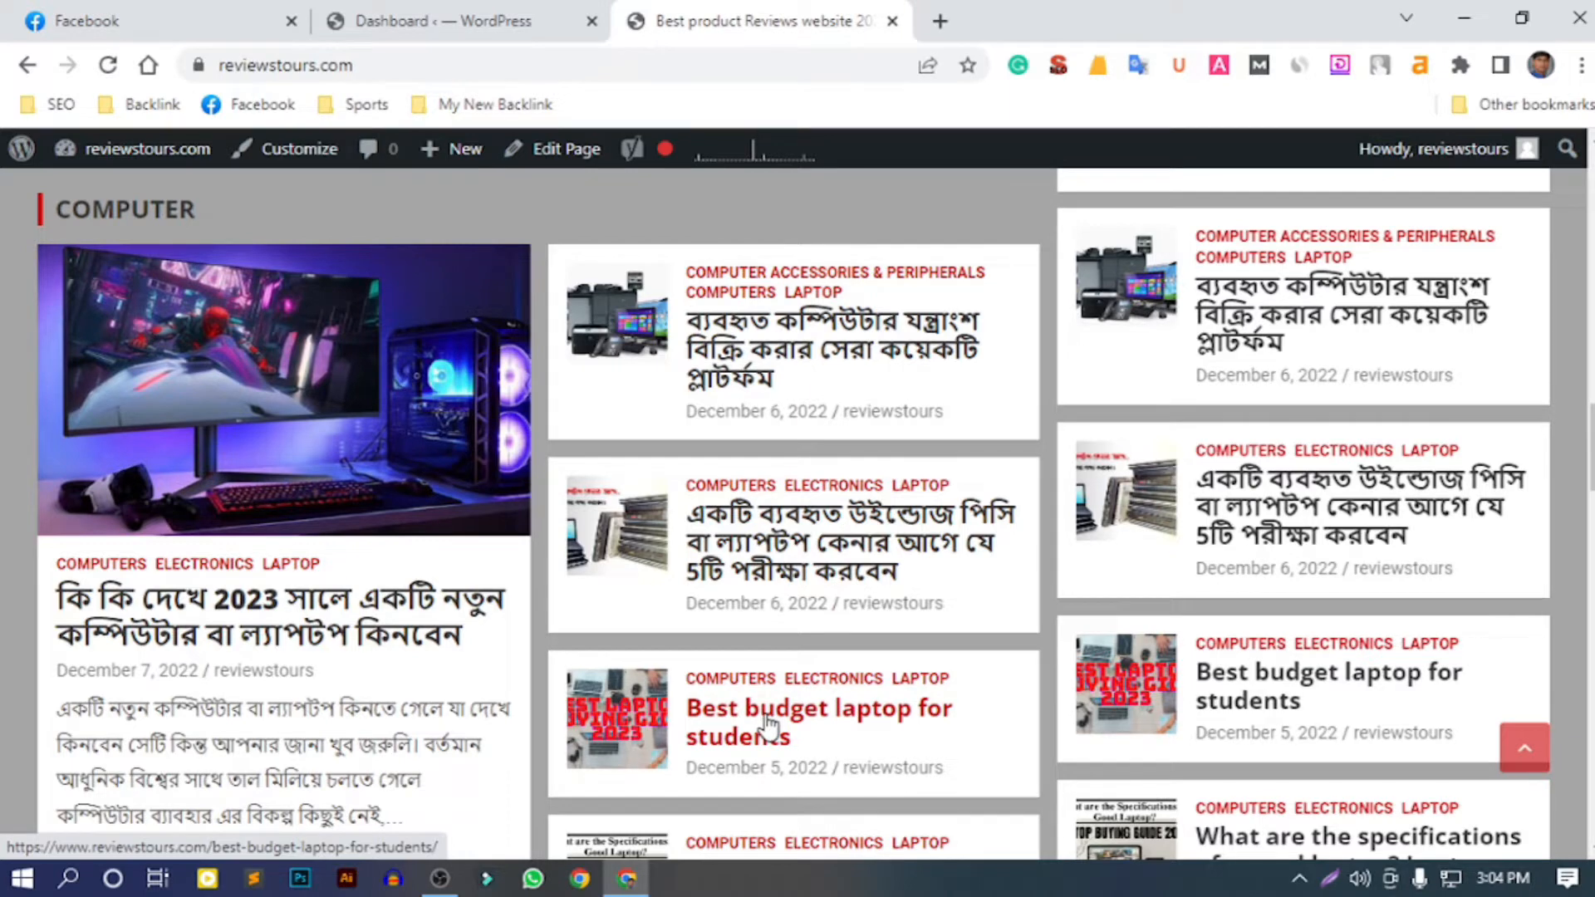
{"action": "scroll", "coordinate": [774, 714], "scroll_direction": "down", "scroll_amount": 5}
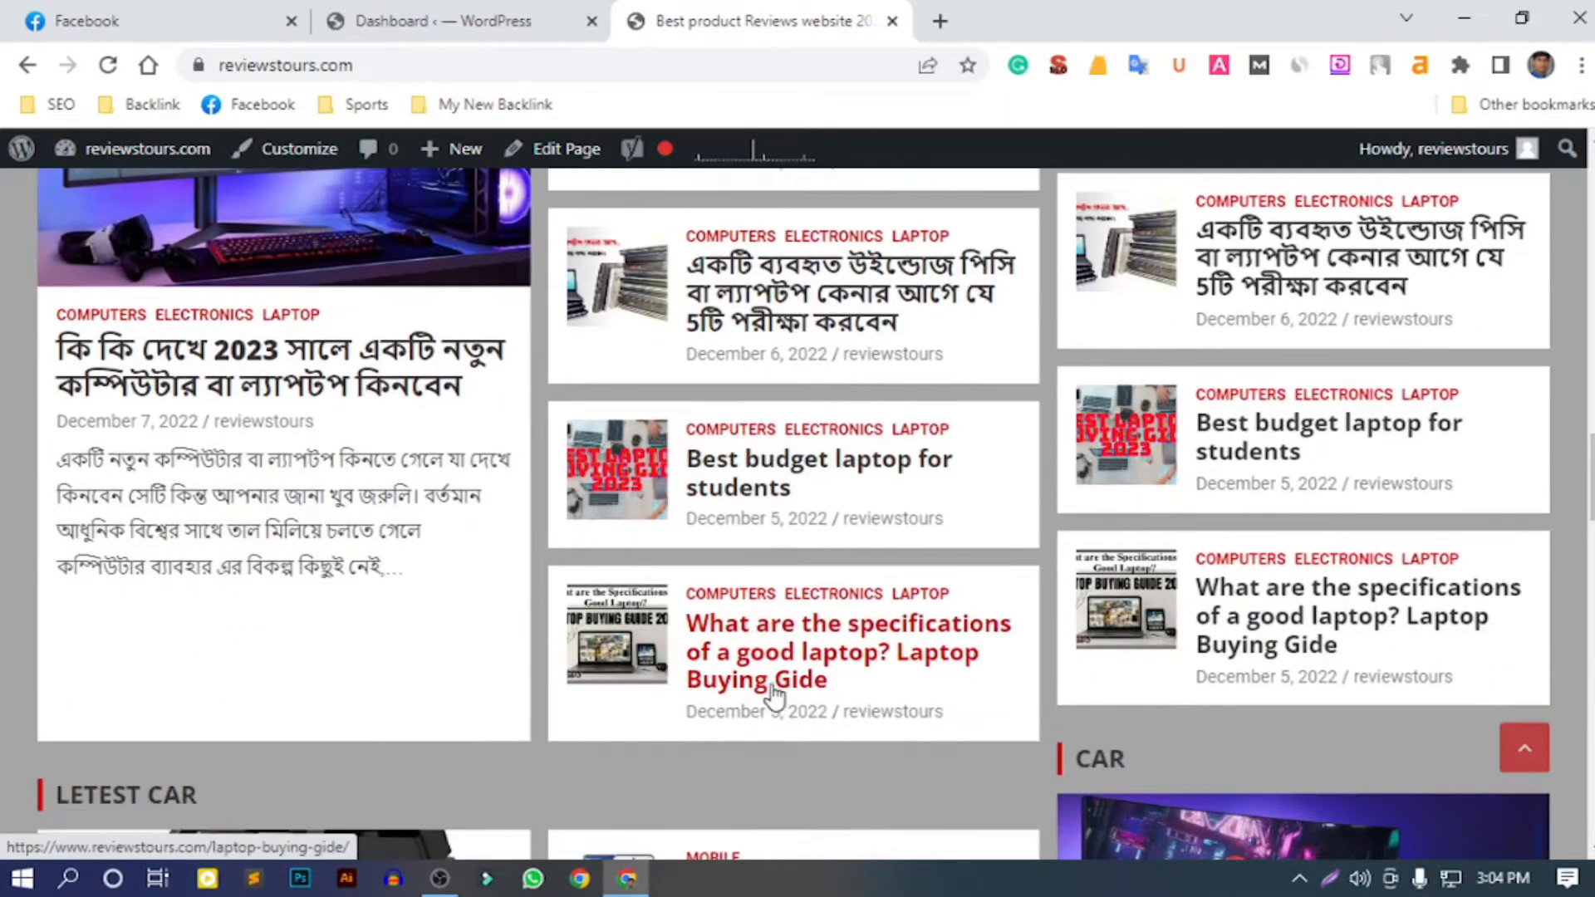
{"action": "scroll", "coordinate": [791, 662], "scroll_direction": "down", "scroll_amount": 10}
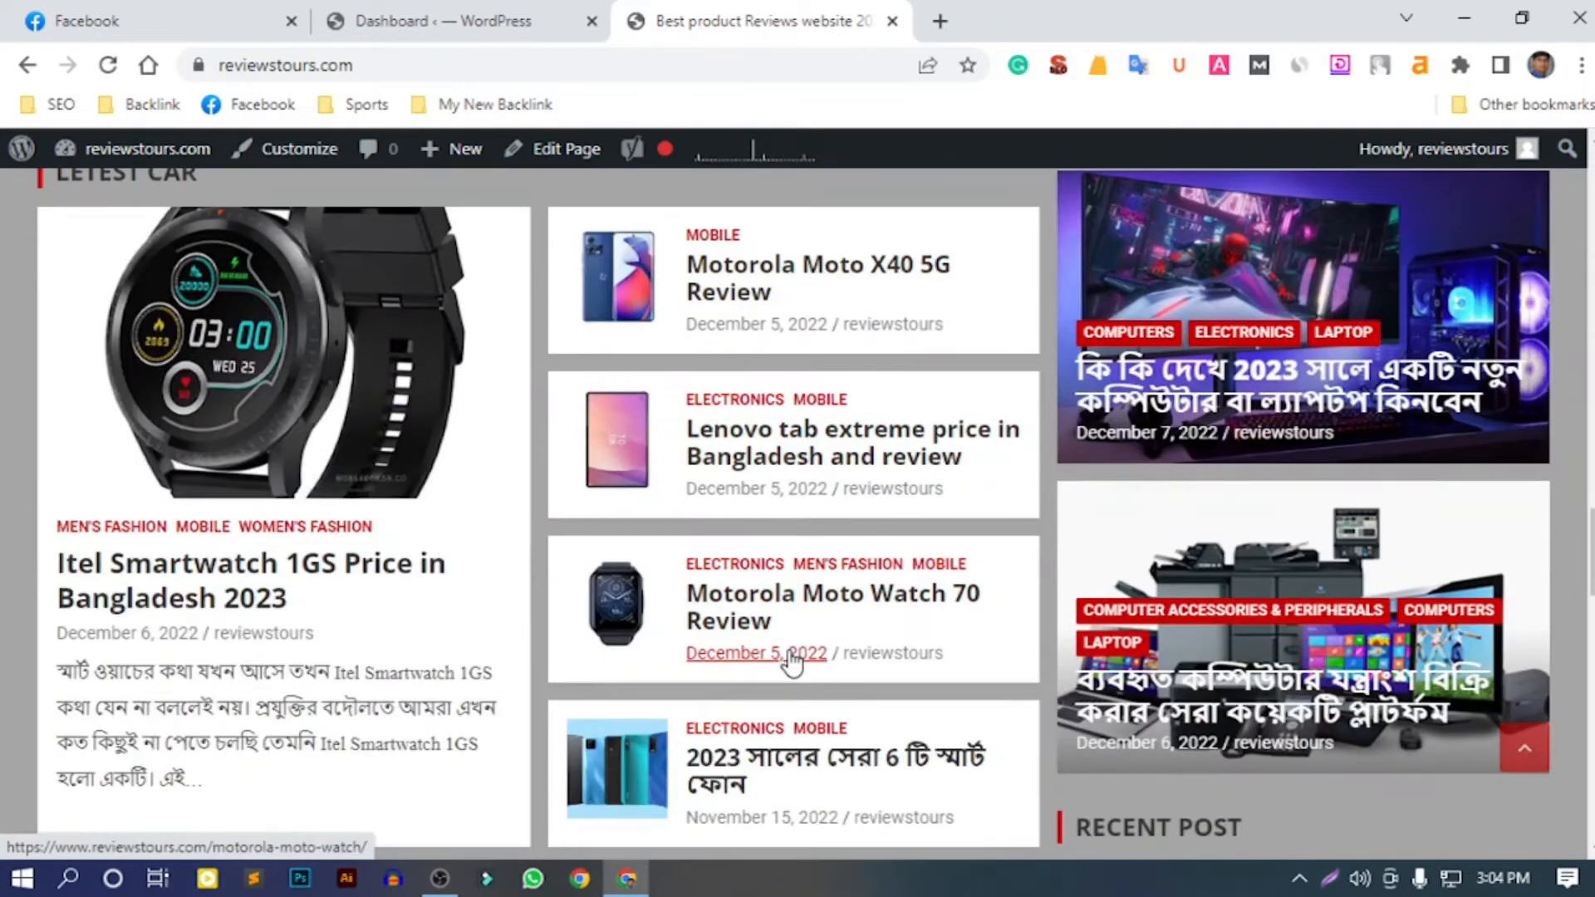
{"action": "scroll", "coordinate": [792, 658], "scroll_direction": "down", "scroll_amount": 10}
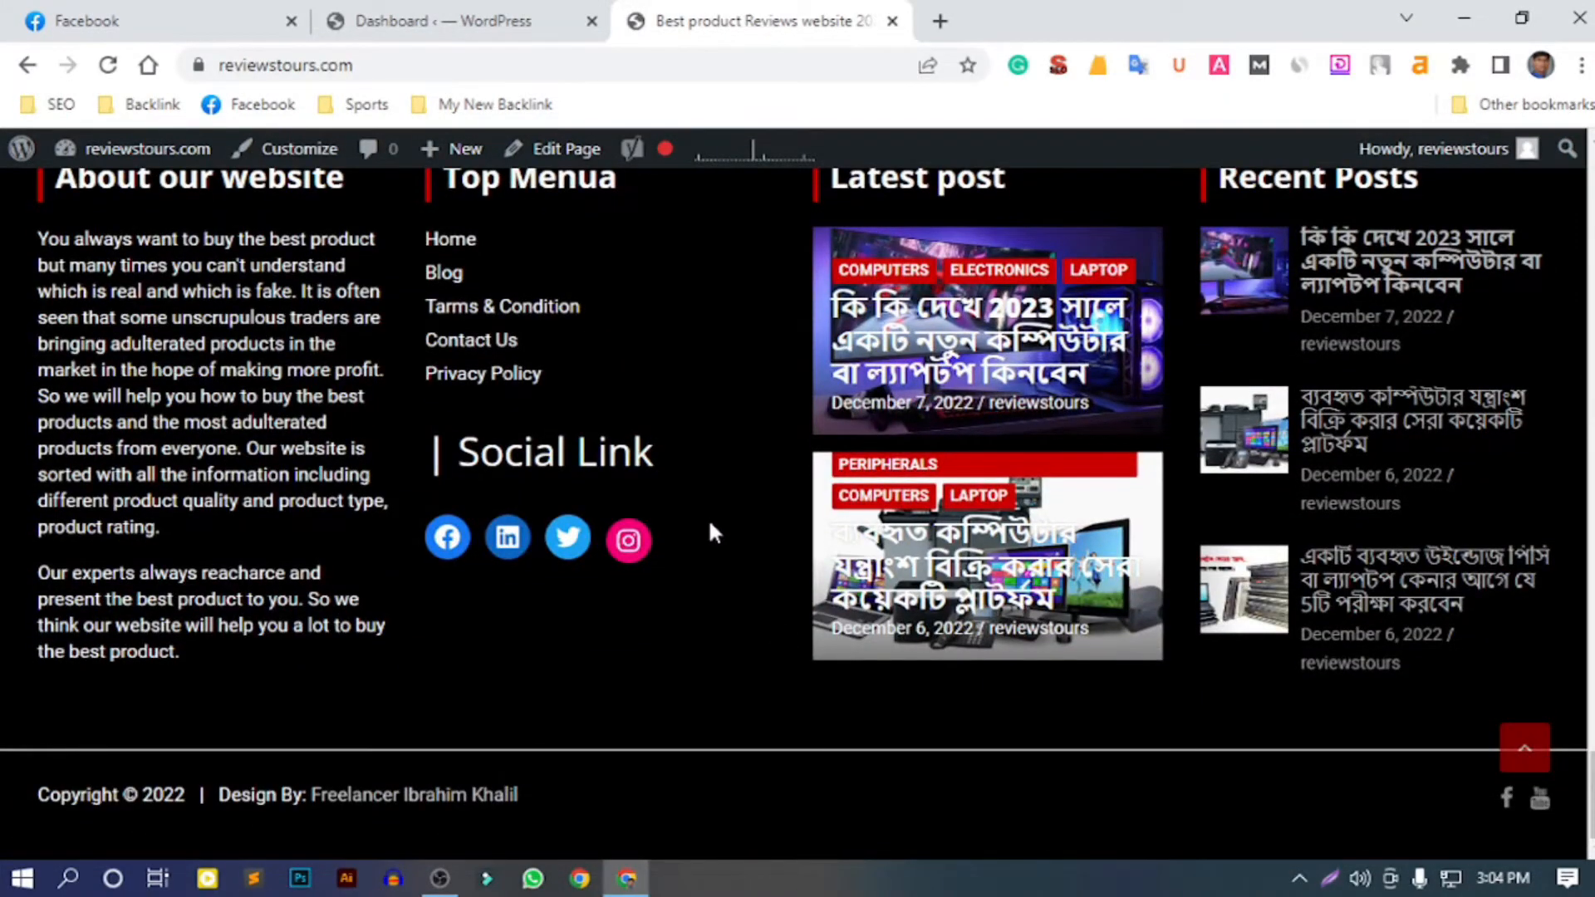
{"action": "scroll", "coordinate": [711, 536], "scroll_direction": "up", "scroll_amount": 7}
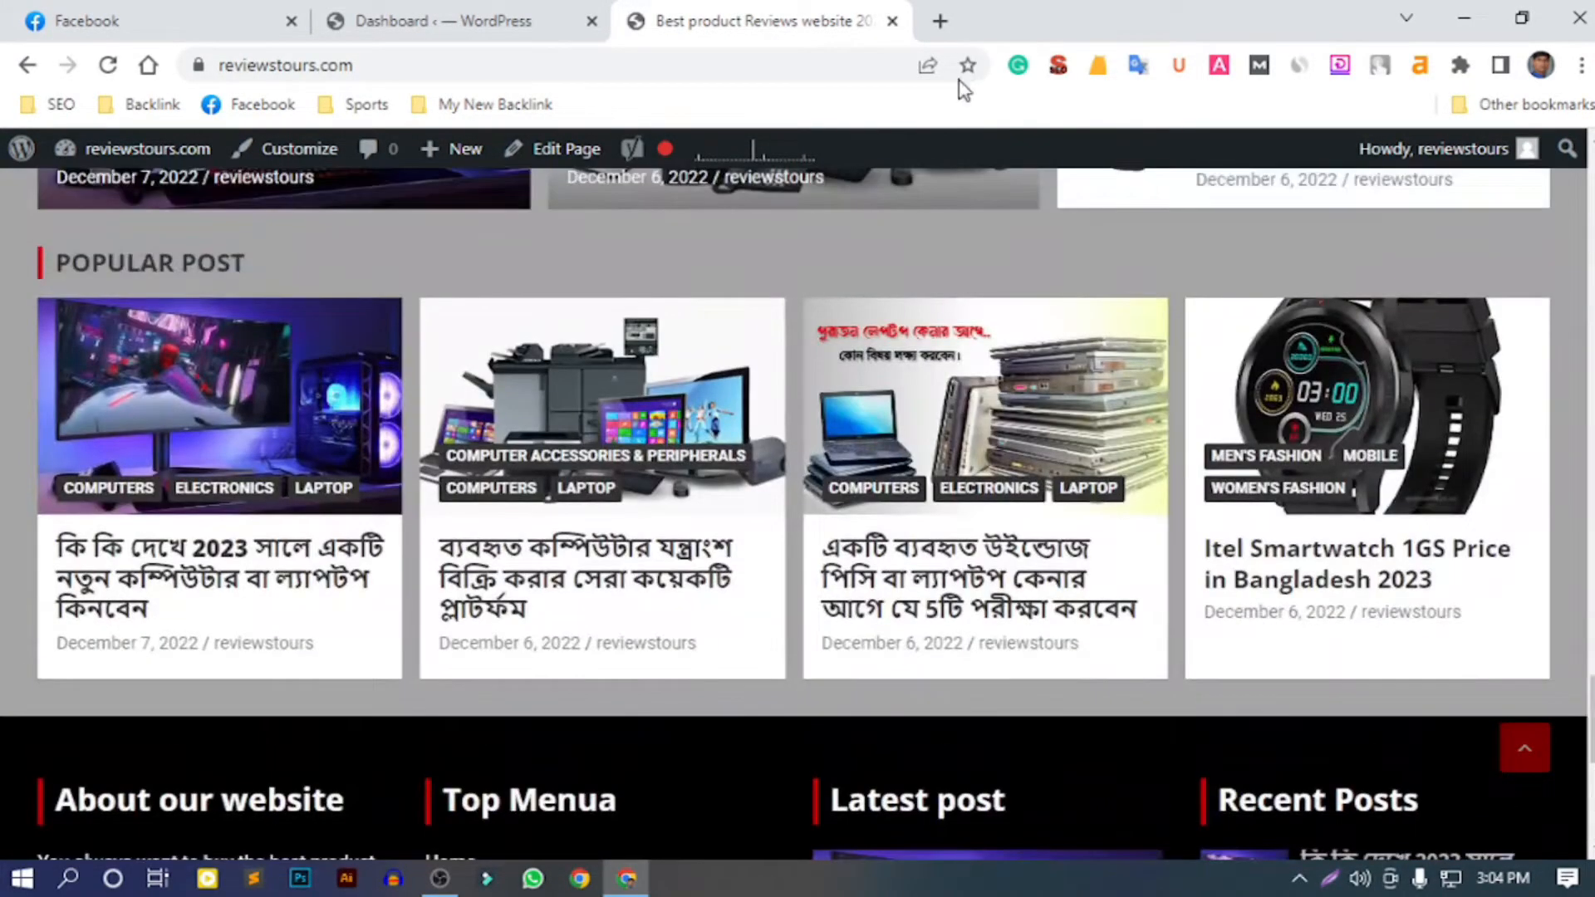
Find Google Search Console through a new browser tab and start it for the current account
{"action": "left_click", "coordinate": [937, 21]}
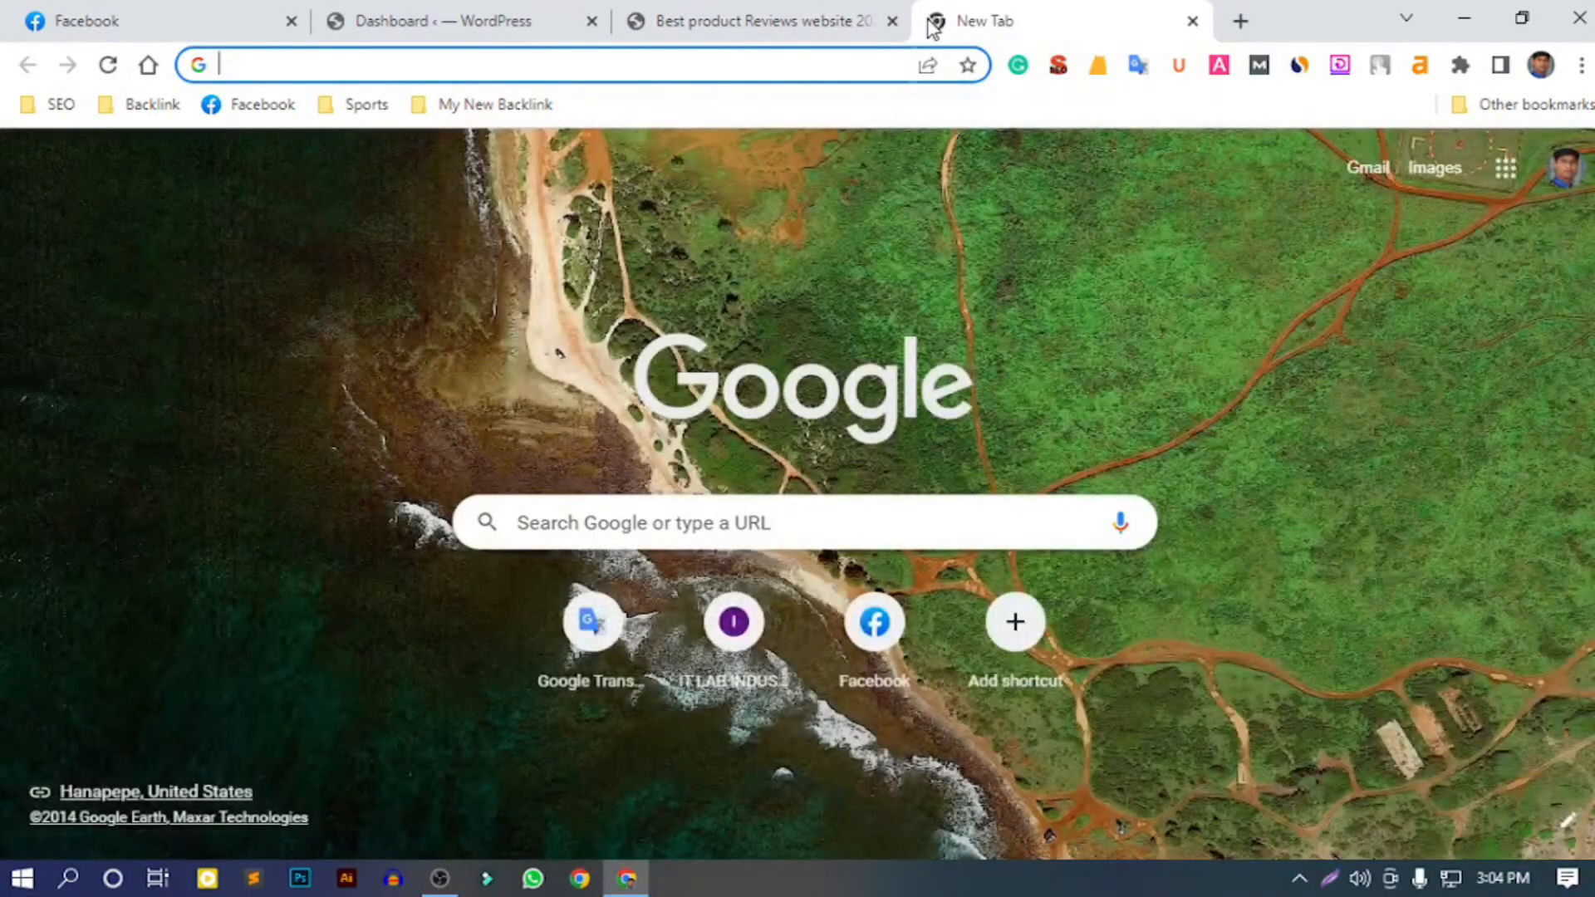
{"action": "type", "text": "Google search console"}
{"action": "key", "text": "Return"}
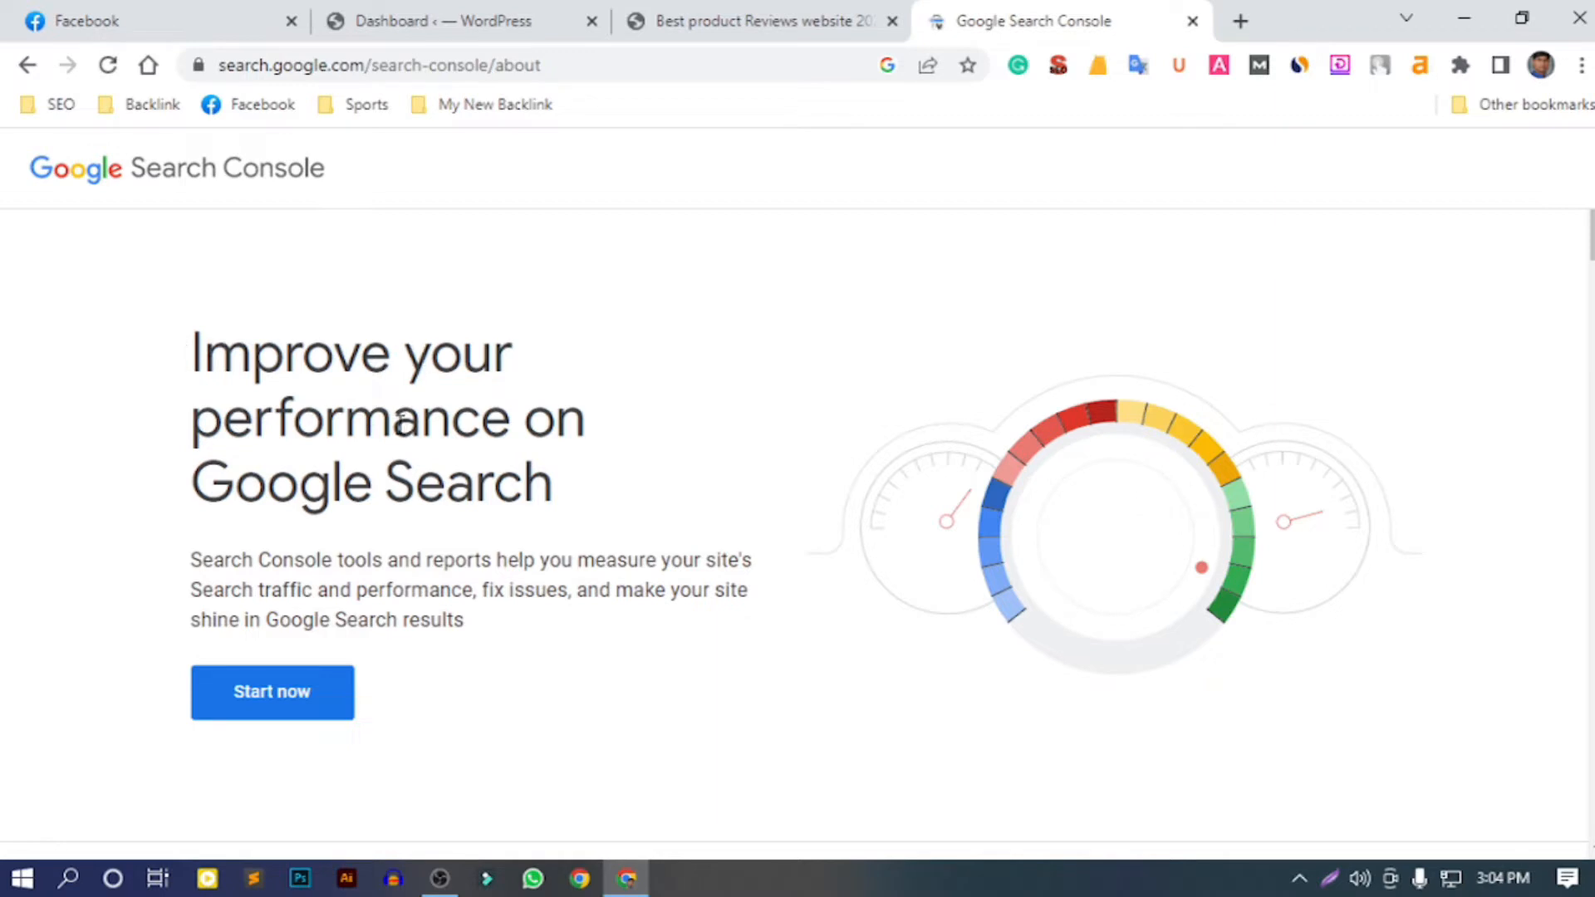
{"action": "scroll", "coordinate": [343, 529], "scroll_direction": "down", "scroll_amount": 5}
{"action": "scroll", "coordinate": [332, 548], "scroll_direction": "up", "scroll_amount": 3}
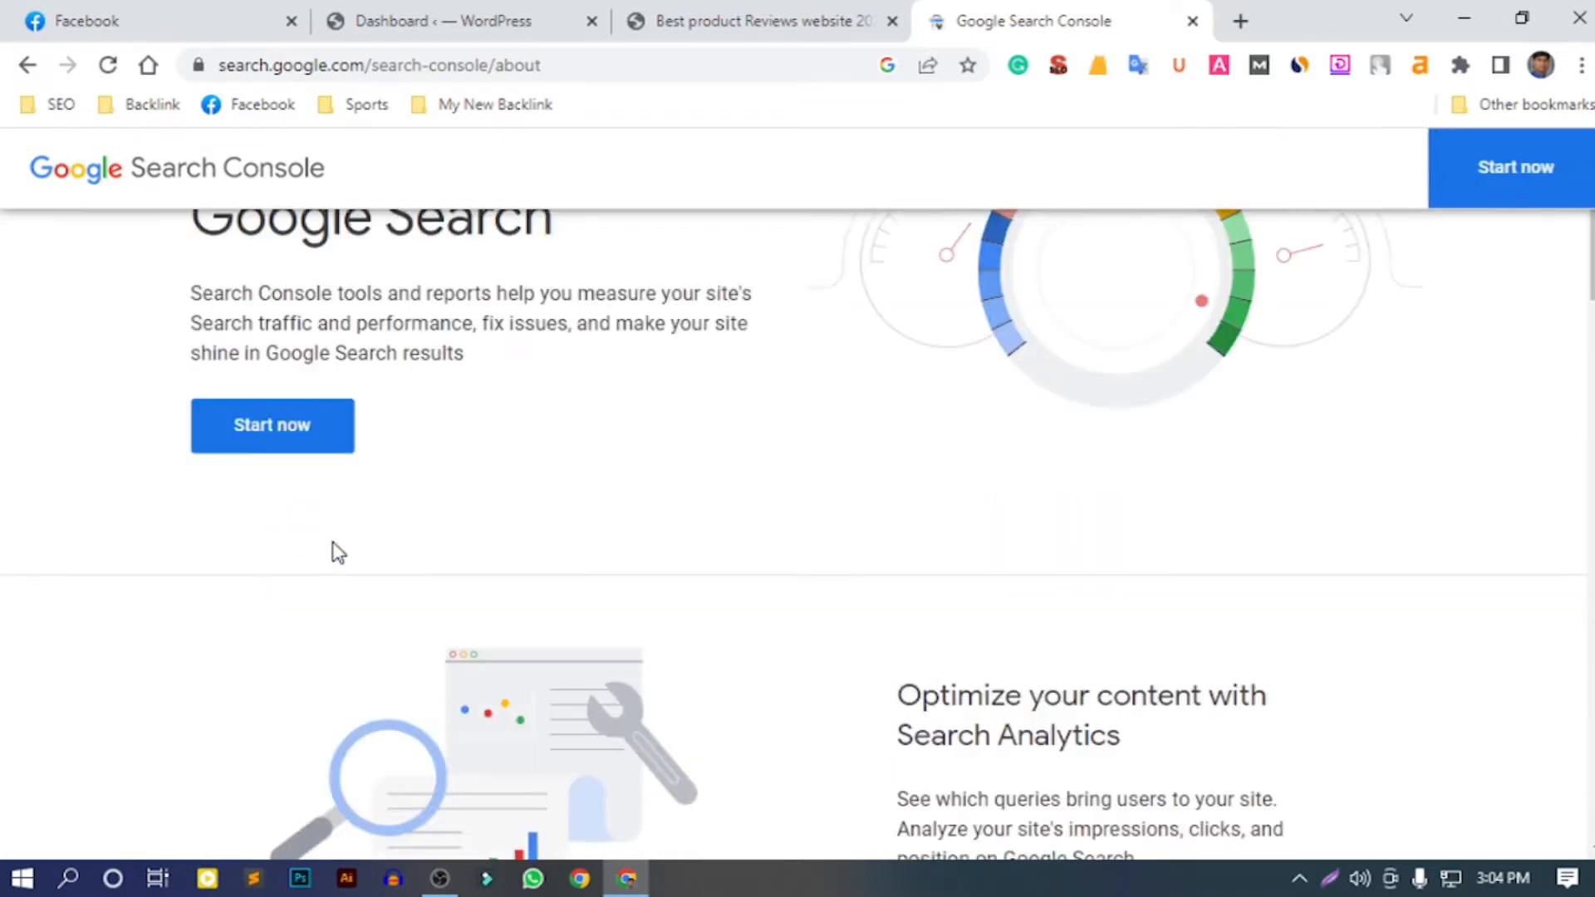
{"action": "left_click", "coordinate": [280, 457]}
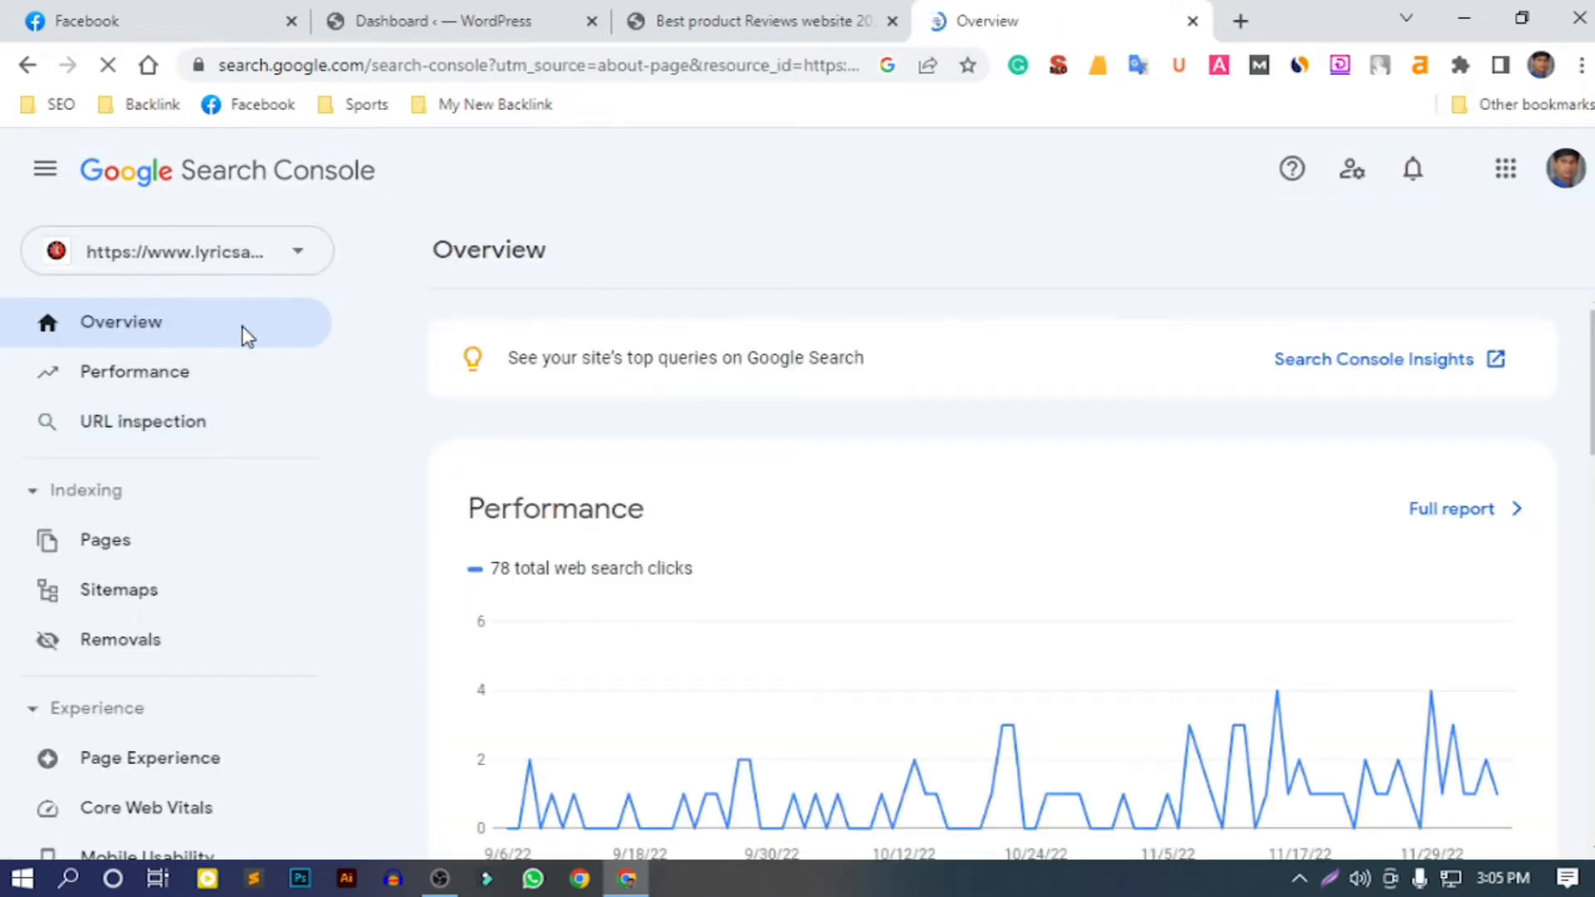
Open a separate browser window with the Sports live Chrome profile
{"action": "left_click", "coordinate": [1541, 64]}
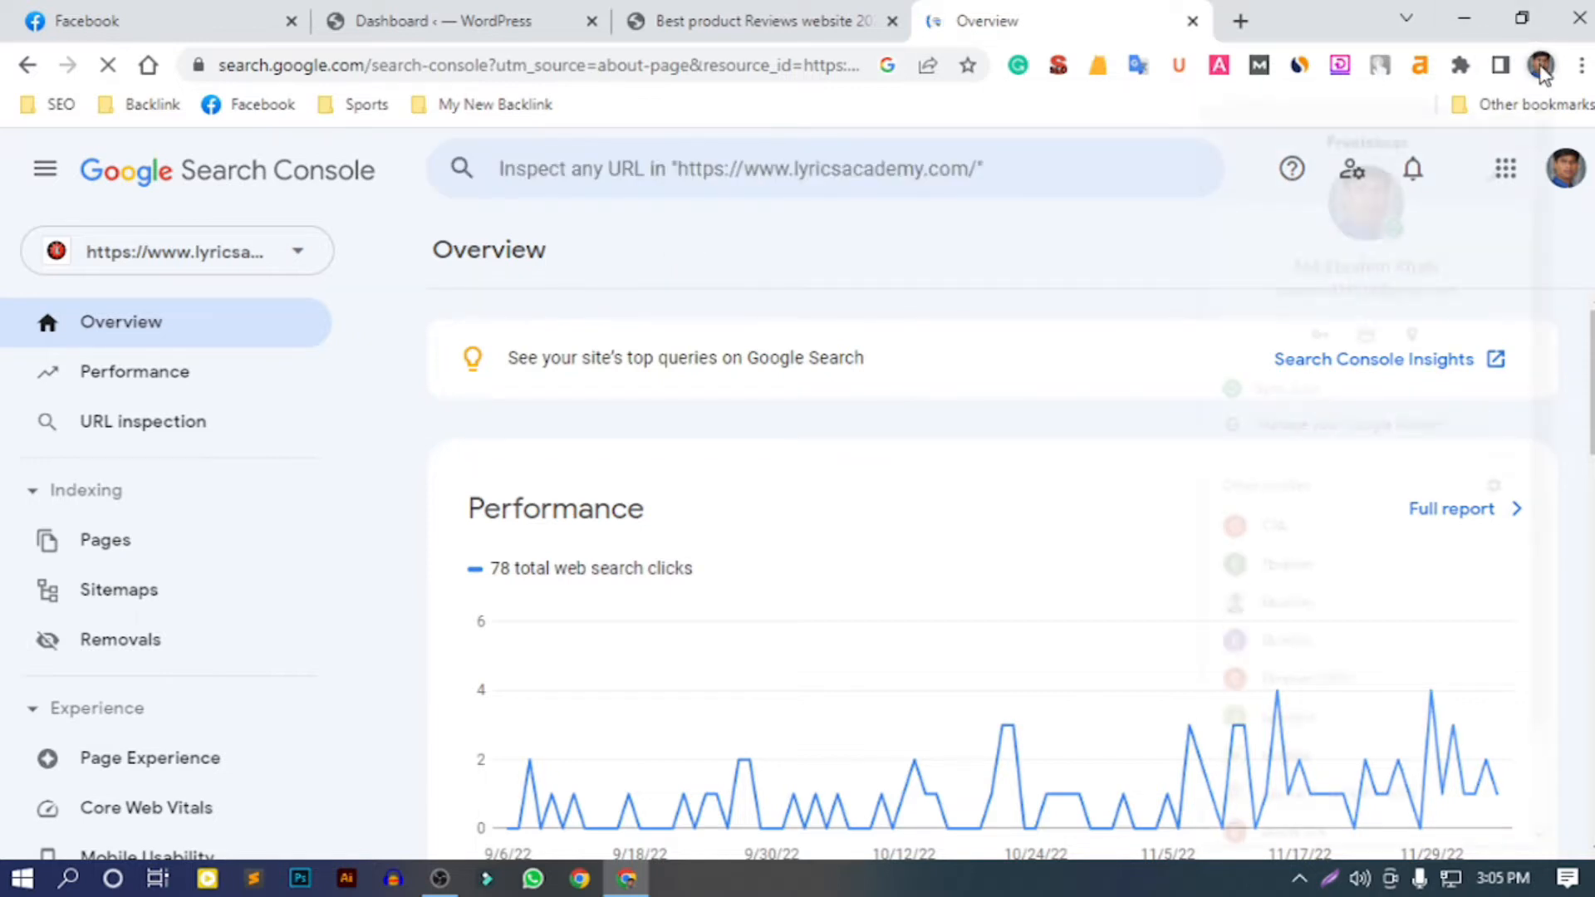
{"action": "scroll", "coordinate": [1406, 658], "scroll_direction": "down", "scroll_amount": 2}
{"action": "left_click", "coordinate": [1349, 815]}
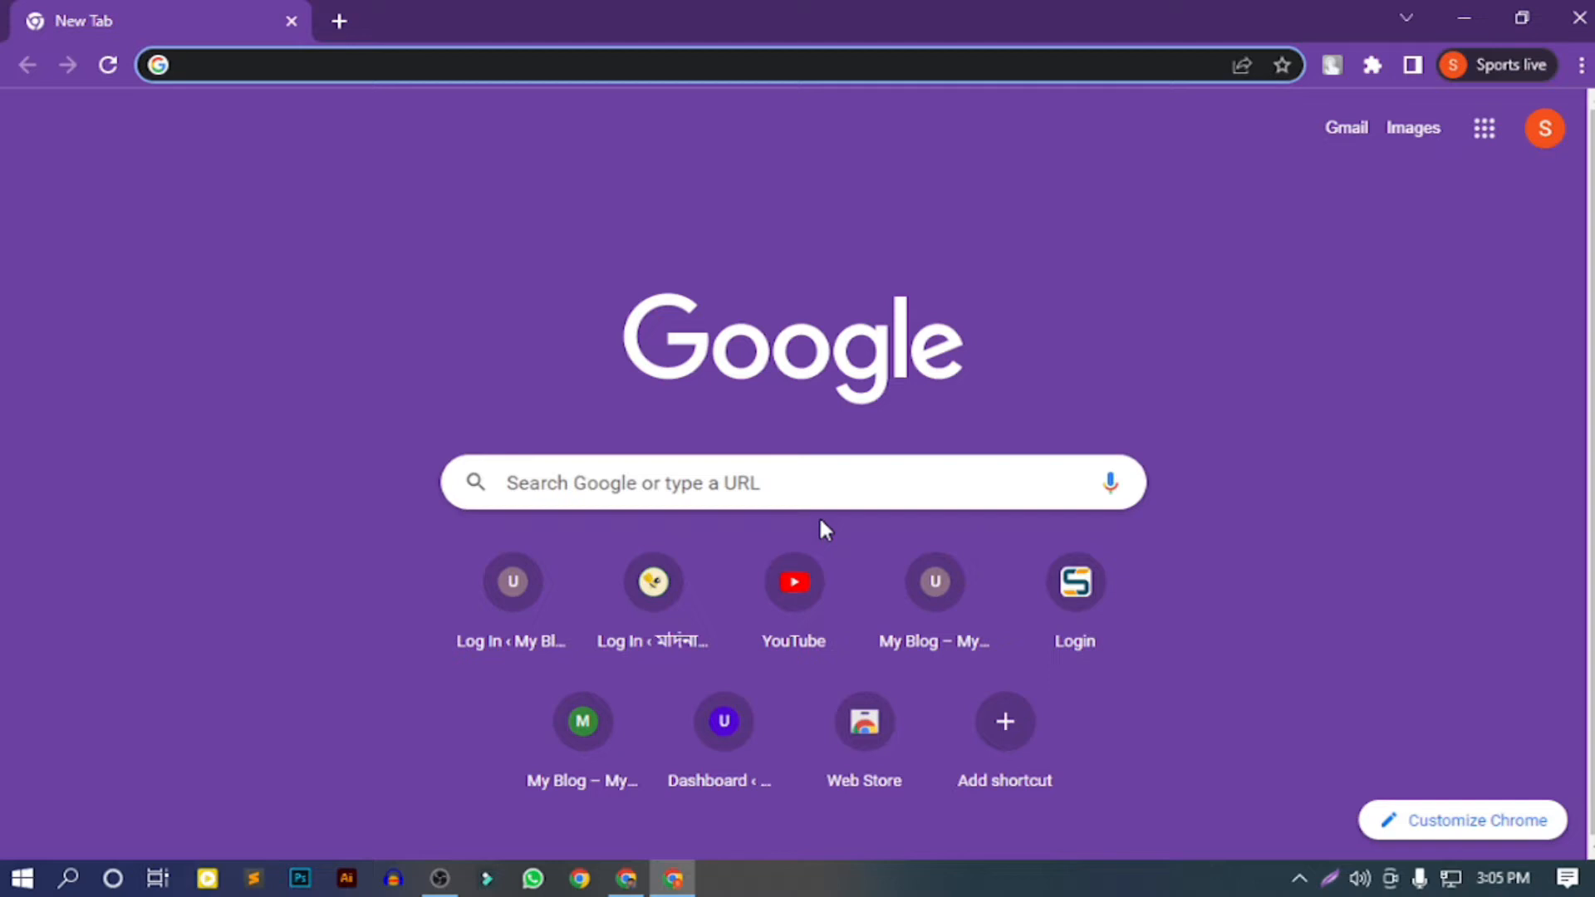
Search Google for "google search console" and start Search Console from its official page in the Sports live profile
{"action": "type", "text": "googwl"}
{"action": "key", "text": "BackSpace"}
{"action": "key", "text": "BackSpace"}
{"action": "key", "text": "BackSpace"}
{"action": "type", "text": "gle sear"}
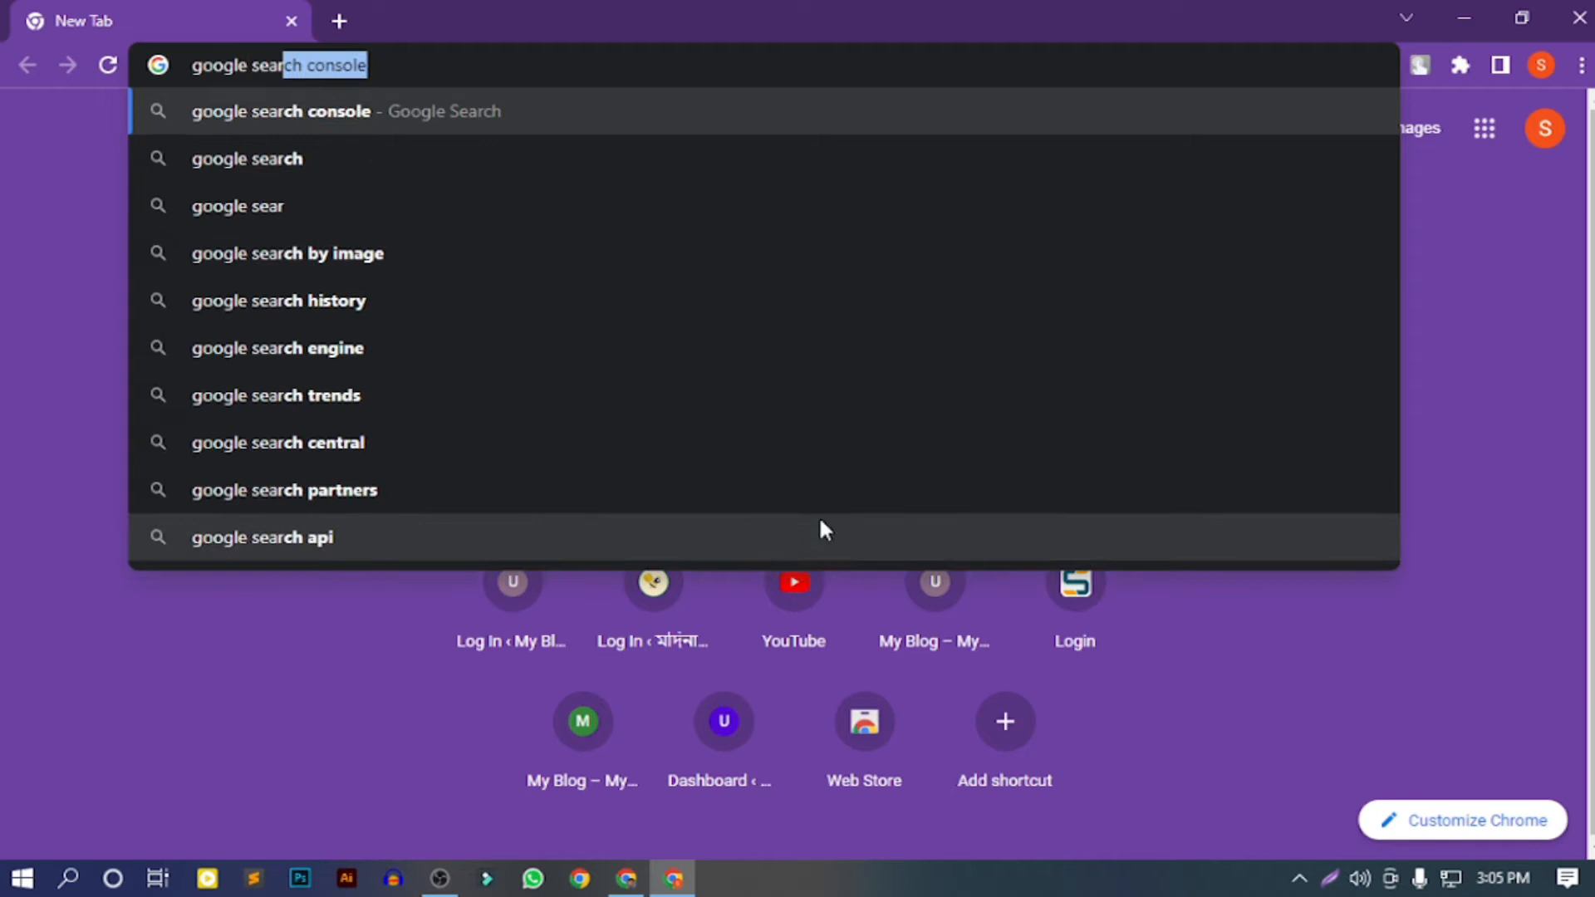
{"action": "key", "text": "Return"}
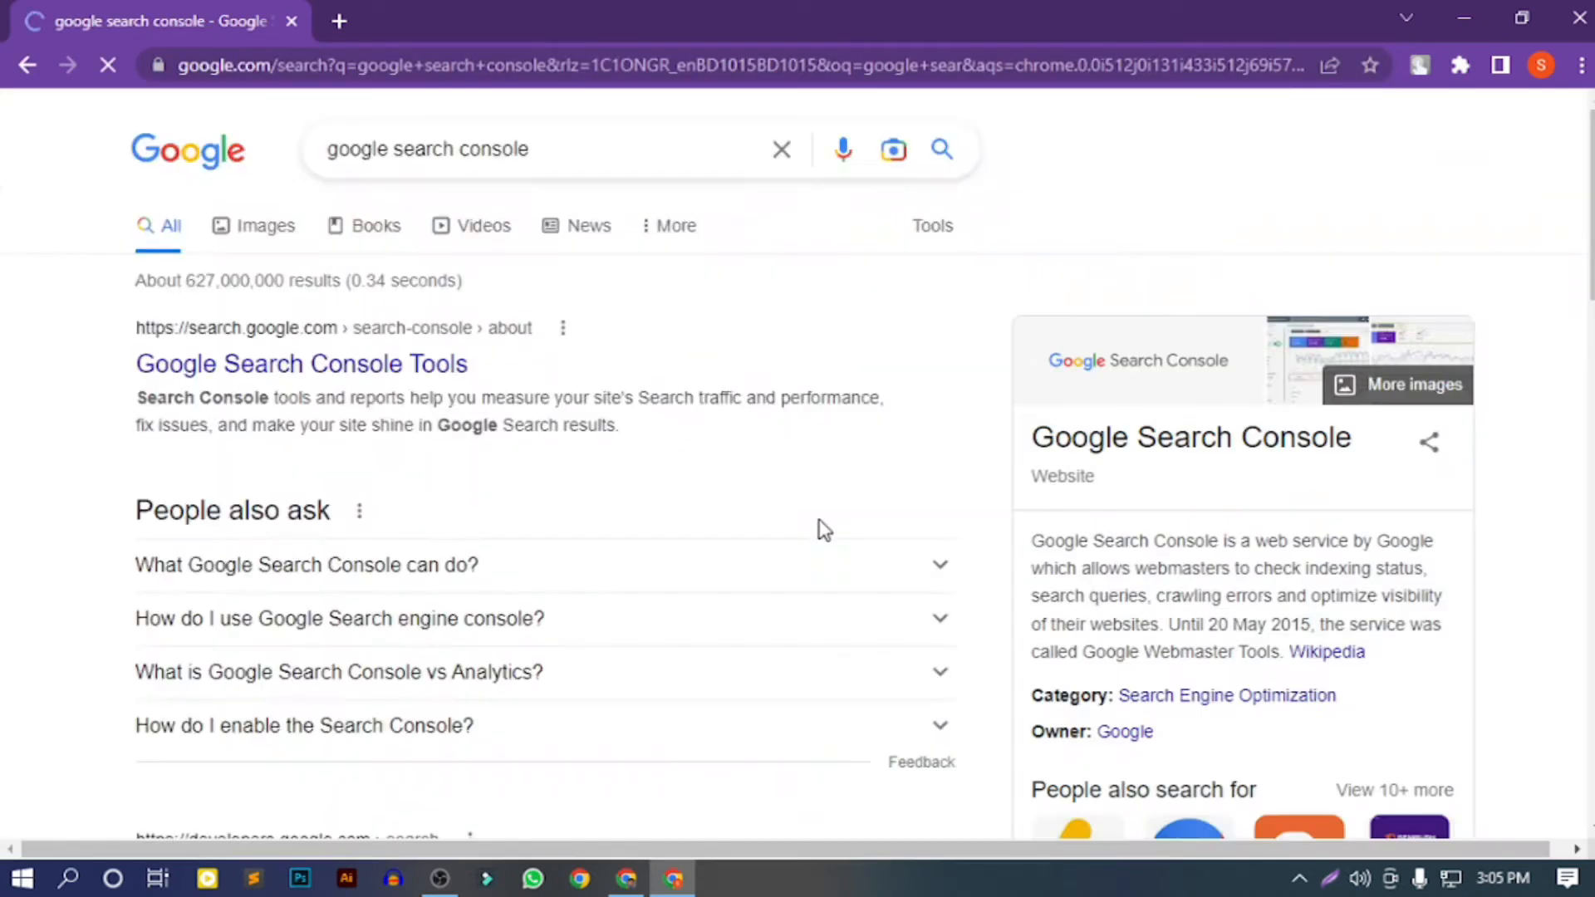
{"action": "left_click", "coordinate": [370, 380]}
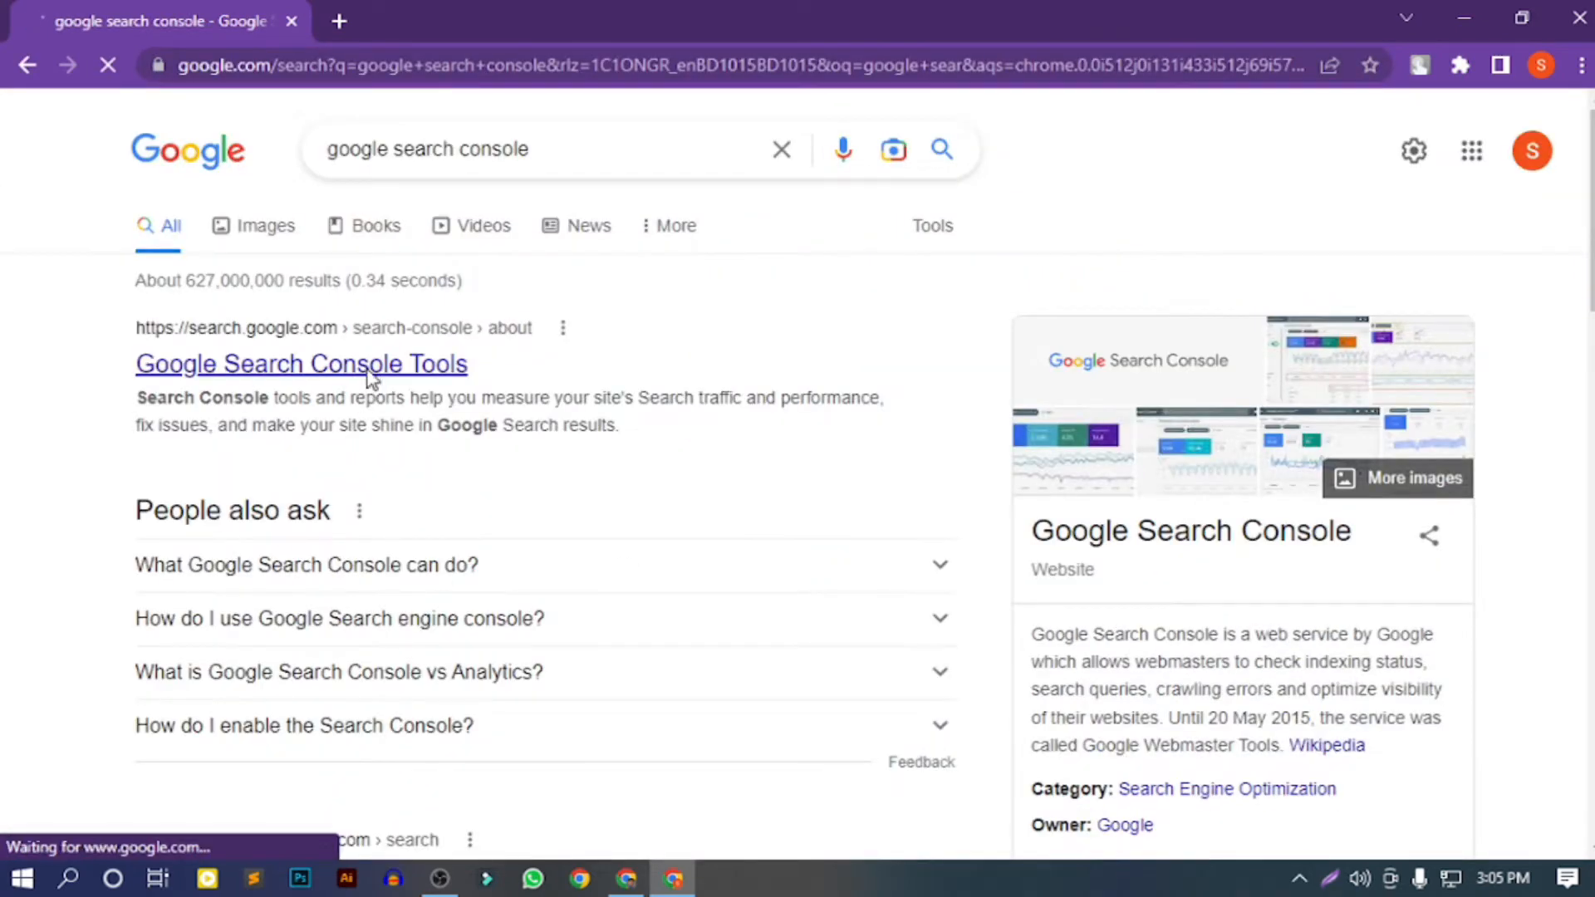
{"action": "left_click", "coordinate": [285, 654]}
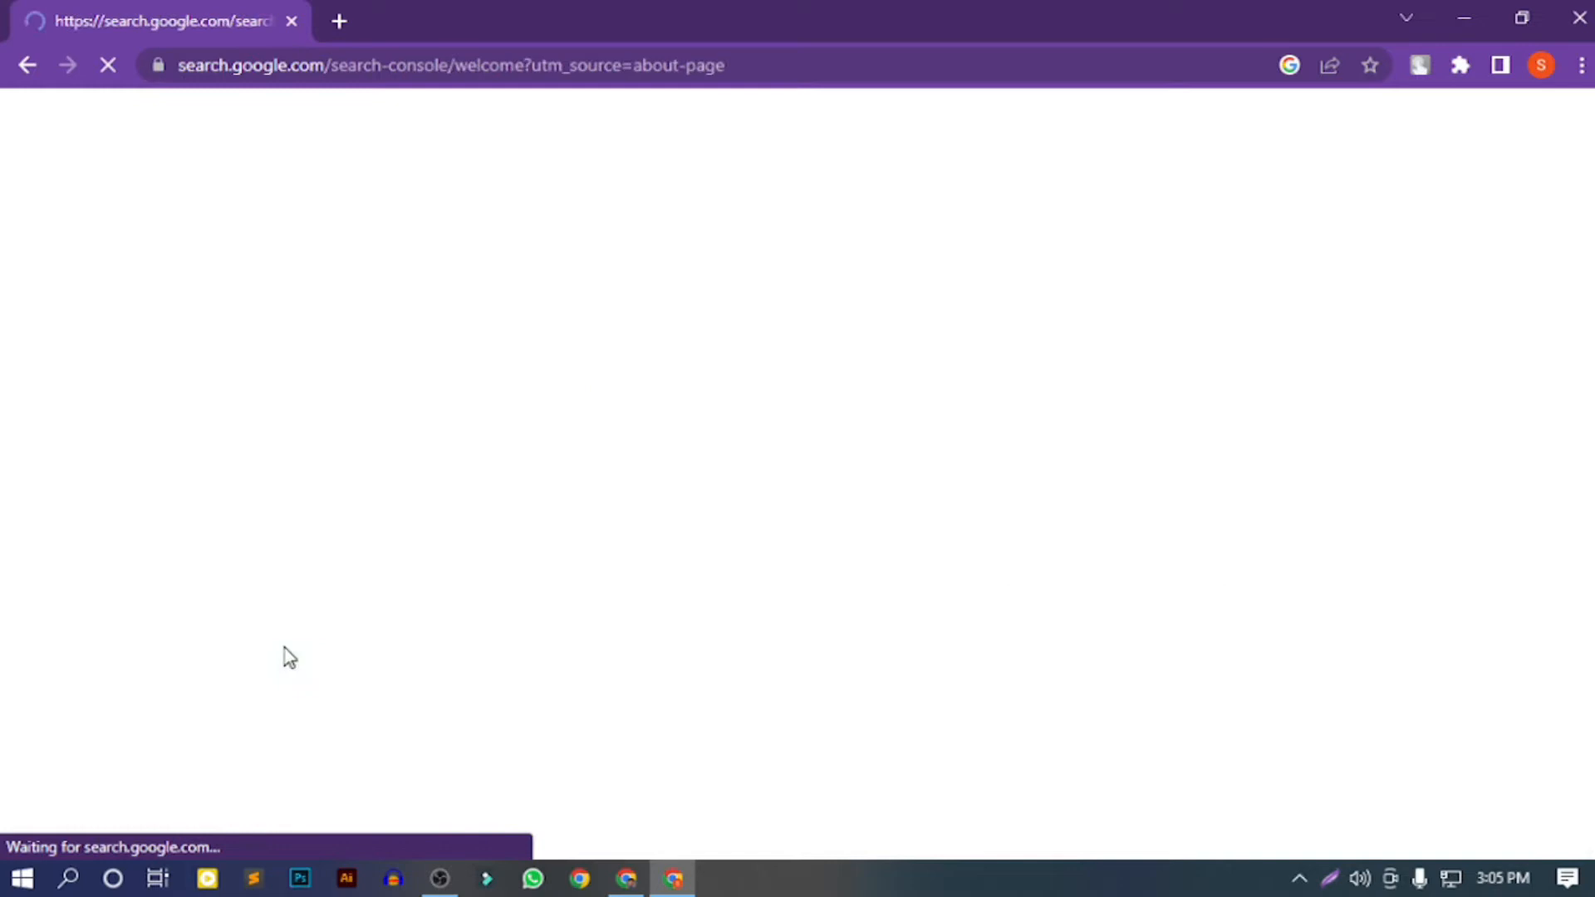
Examine the Search Console welcome page with its Domain and URL prefix property types
{"action": "scroll", "coordinate": [797, 270], "scroll_direction": "down", "scroll_amount": 1}
{"action": "scroll", "coordinate": [797, 270], "scroll_direction": "down", "scroll_amount": 1}
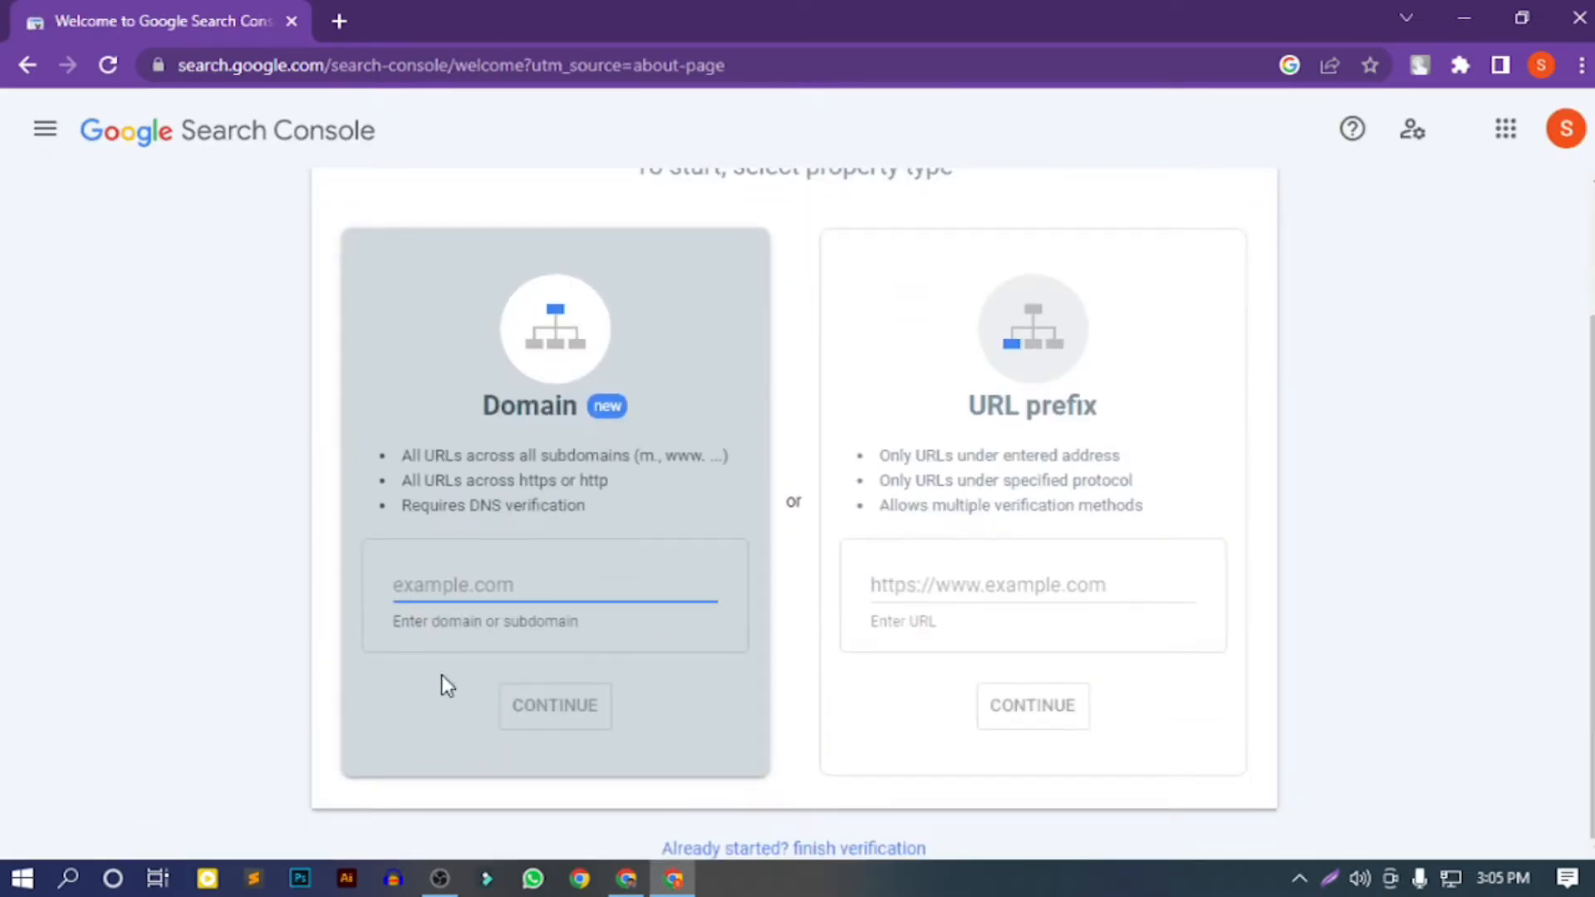
{"action": "scroll", "coordinate": [1163, 512], "scroll_direction": "up", "scroll_amount": 2}
{"action": "scroll", "coordinate": [1186, 514], "scroll_direction": "down", "scroll_amount": 2}
{"action": "scroll", "coordinate": [417, 391], "scroll_direction": "up", "scroll_amount": 2}
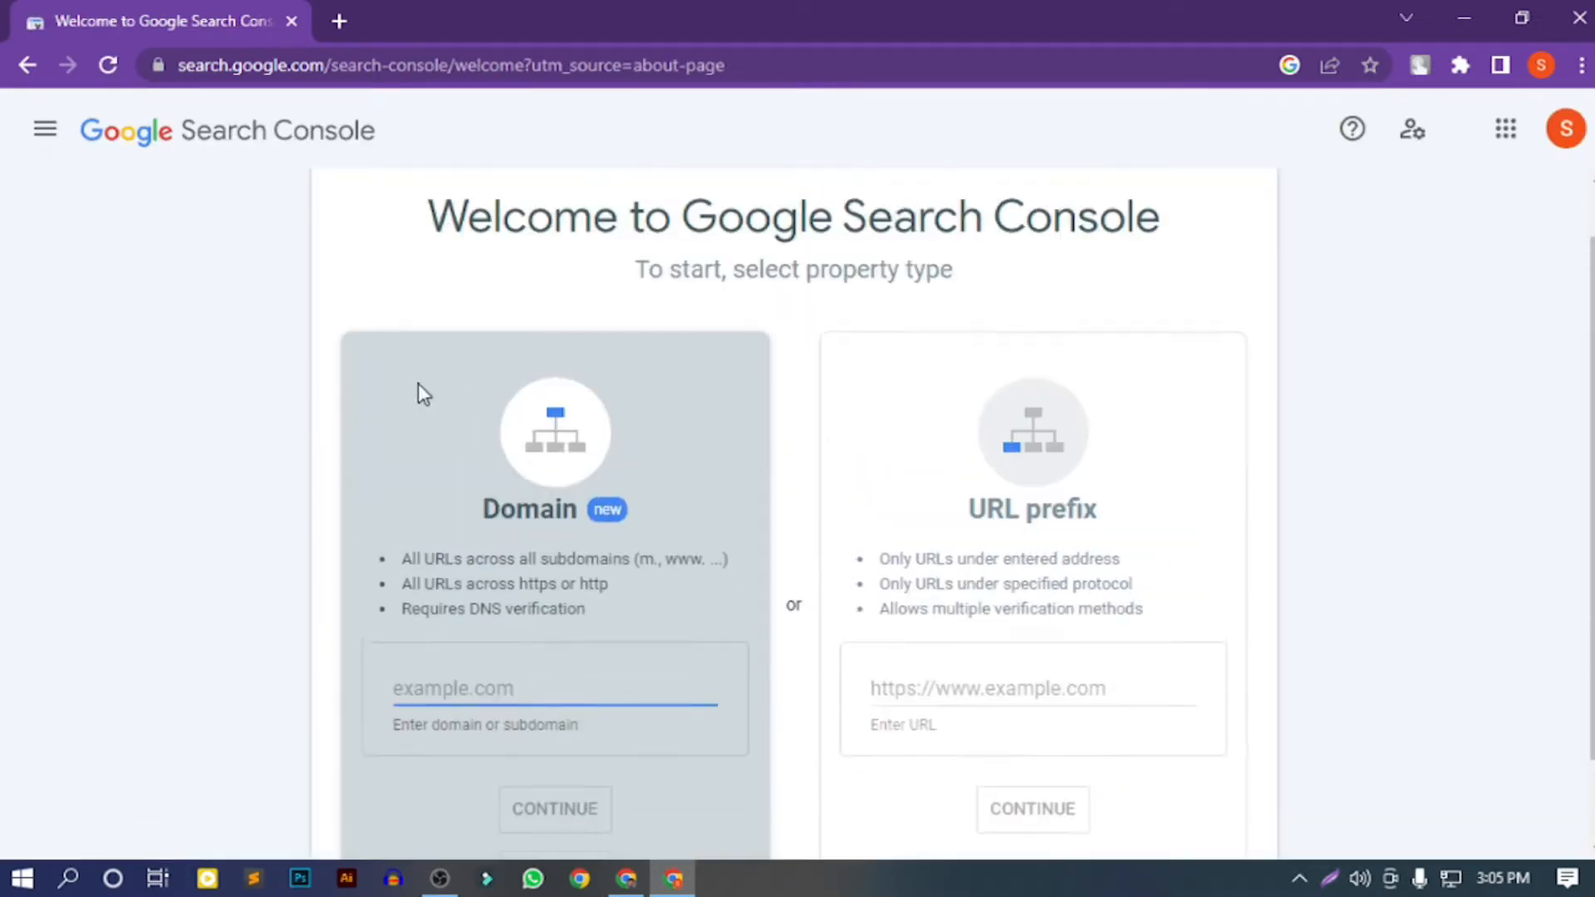
{"action": "scroll", "coordinate": [1039, 641], "scroll_direction": "down", "scroll_amount": 2}
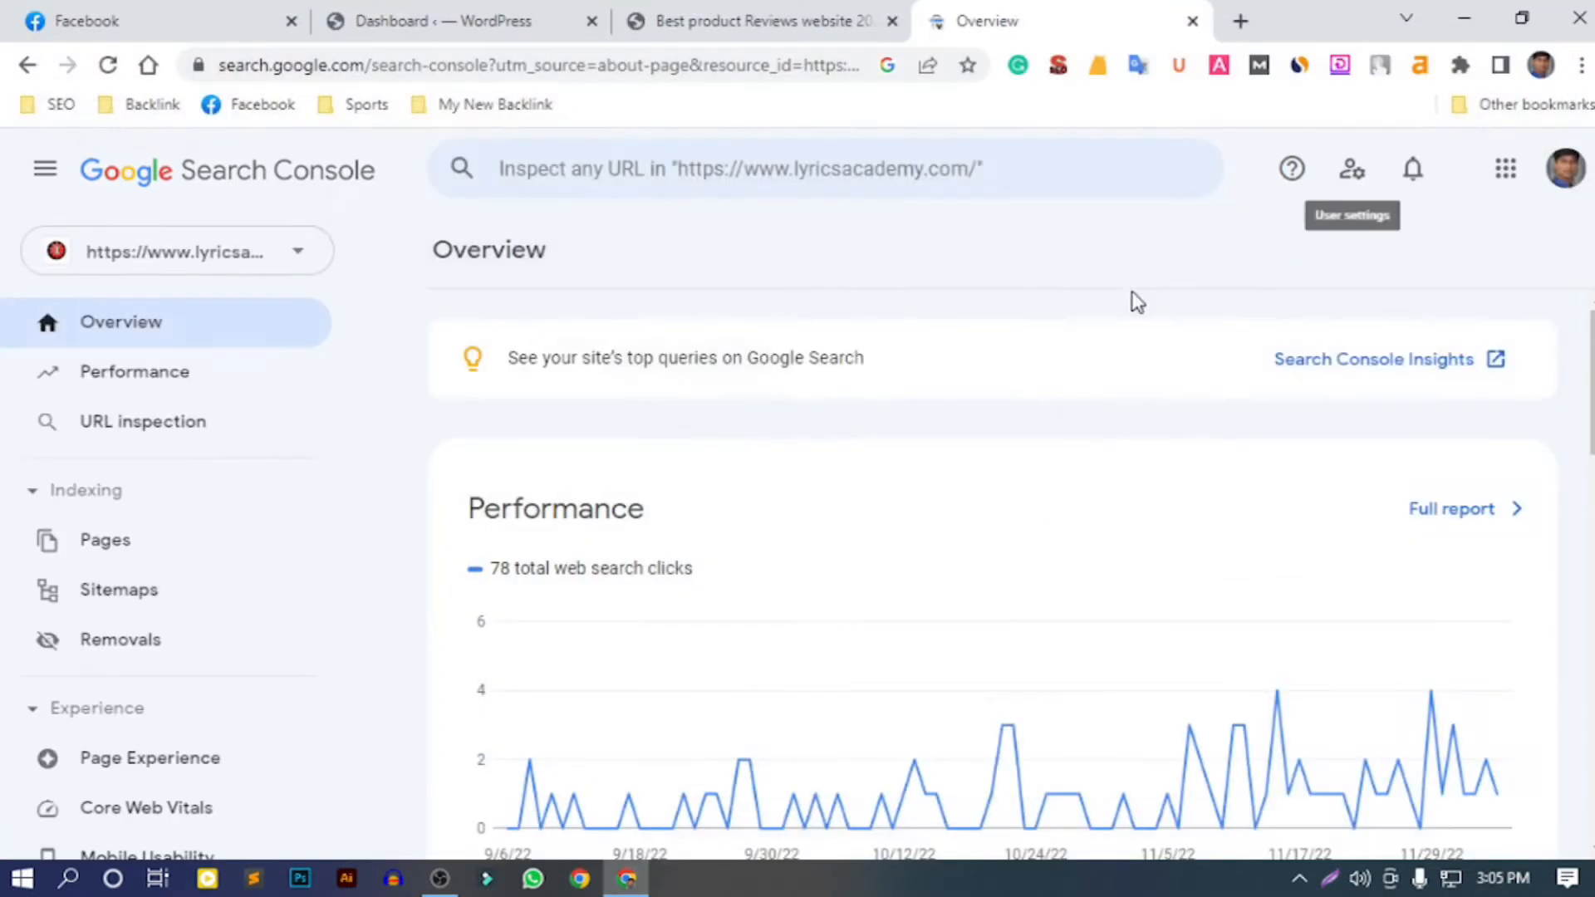
Return to the first profile's Search Console overview and start adding a new property
{"action": "scroll", "coordinate": [719, 584], "scroll_direction": "down", "scroll_amount": 5}
{"action": "scroll", "coordinate": [740, 604], "scroll_direction": "down", "scroll_amount": 4}
{"action": "scroll", "coordinate": [740, 605], "scroll_direction": "up", "scroll_amount": 10}
{"action": "left_click", "coordinate": [320, 274]}
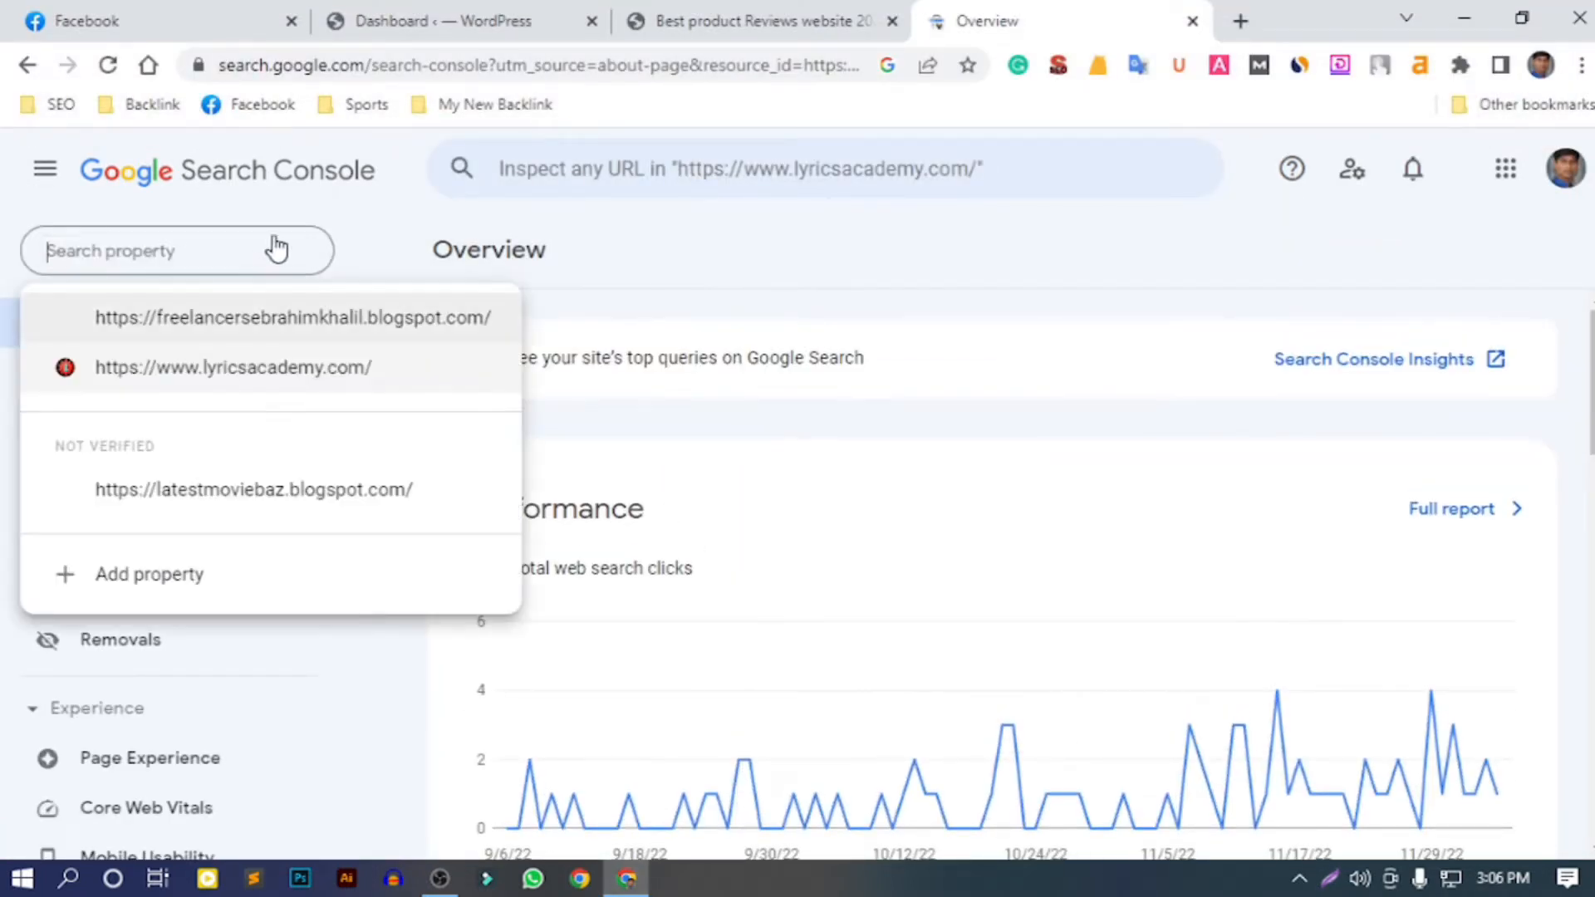
{"action": "left_click", "coordinate": [196, 579]}
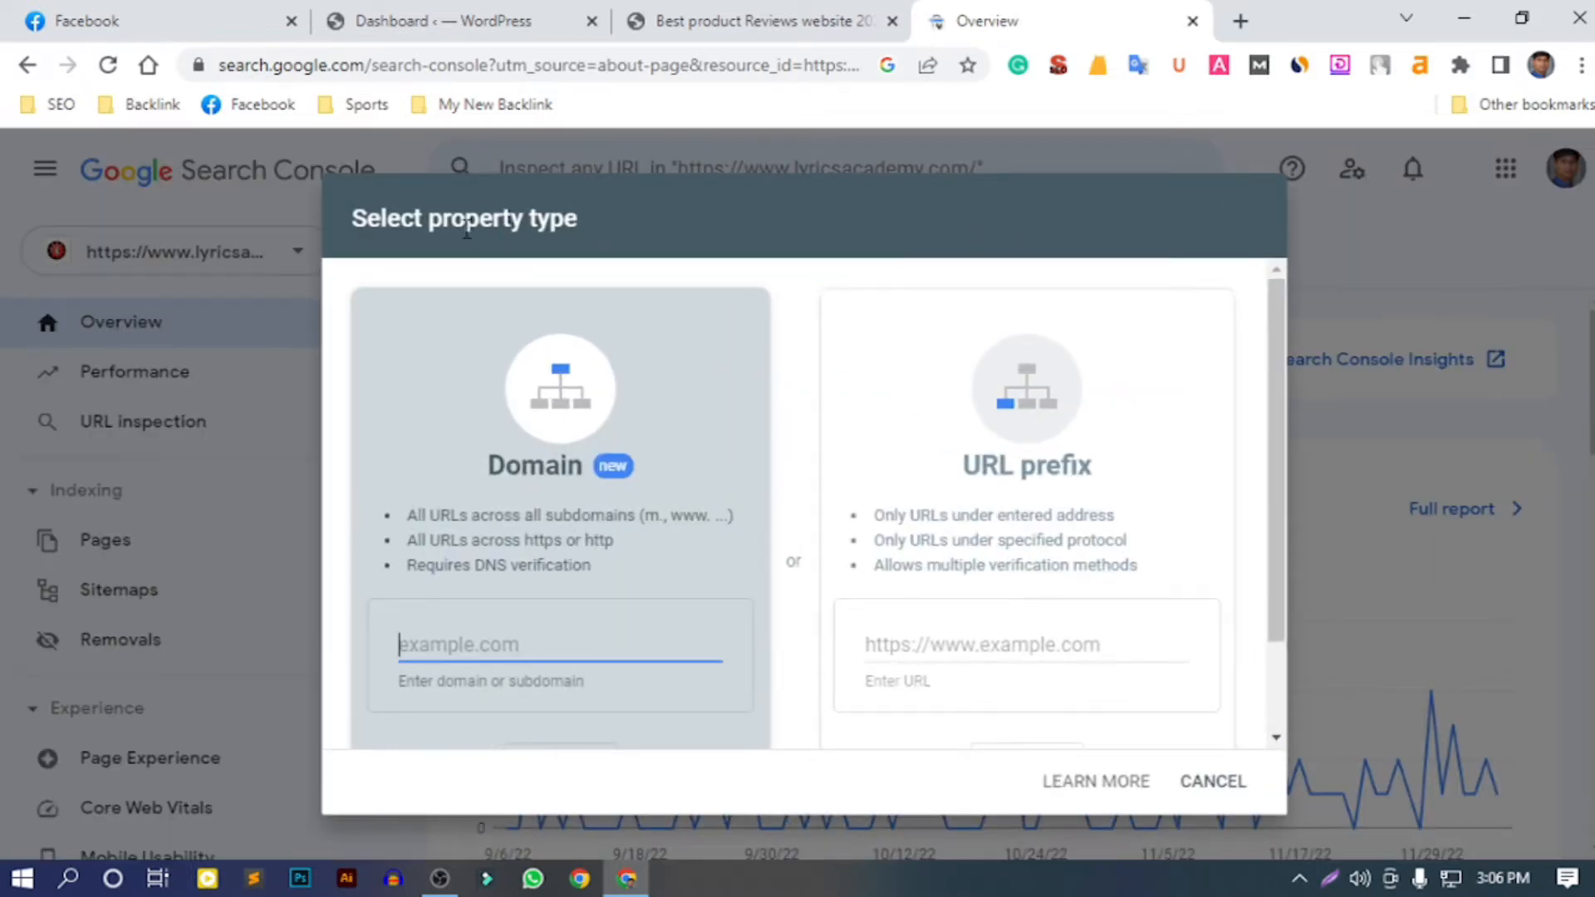
Compare the two property types and choose URL prefix for entering the site address
{"action": "scroll", "coordinate": [592, 531], "scroll_direction": "down", "scroll_amount": 1}
{"action": "scroll", "coordinate": [592, 532], "scroll_direction": "down", "scroll_amount": 1}
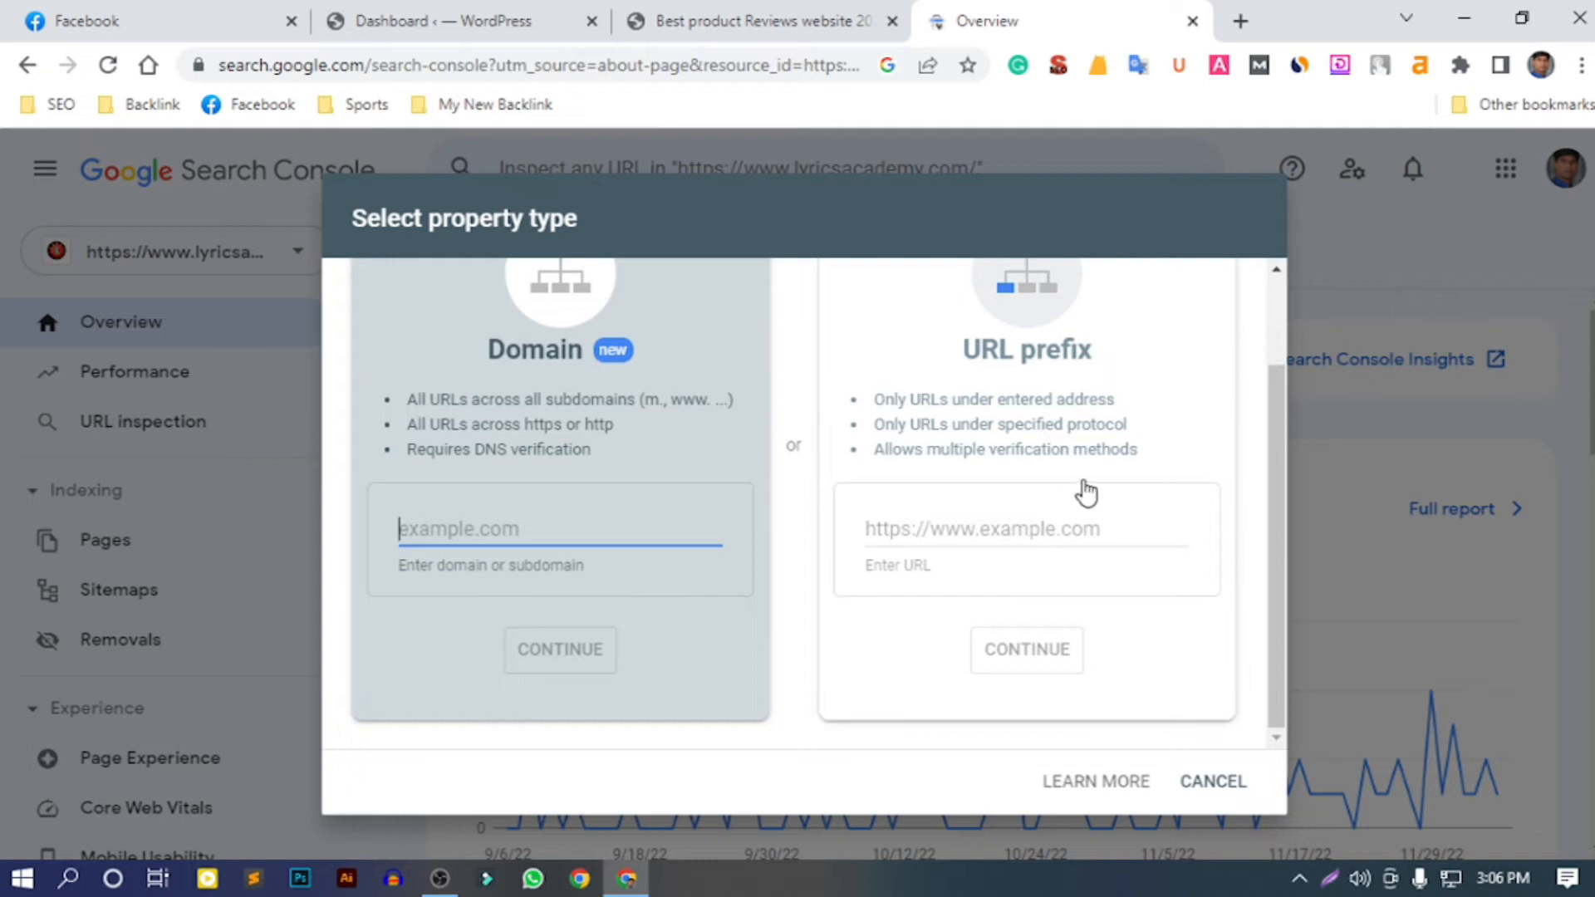
{"action": "scroll", "coordinate": [1085, 493], "scroll_direction": "up", "scroll_amount": 2}
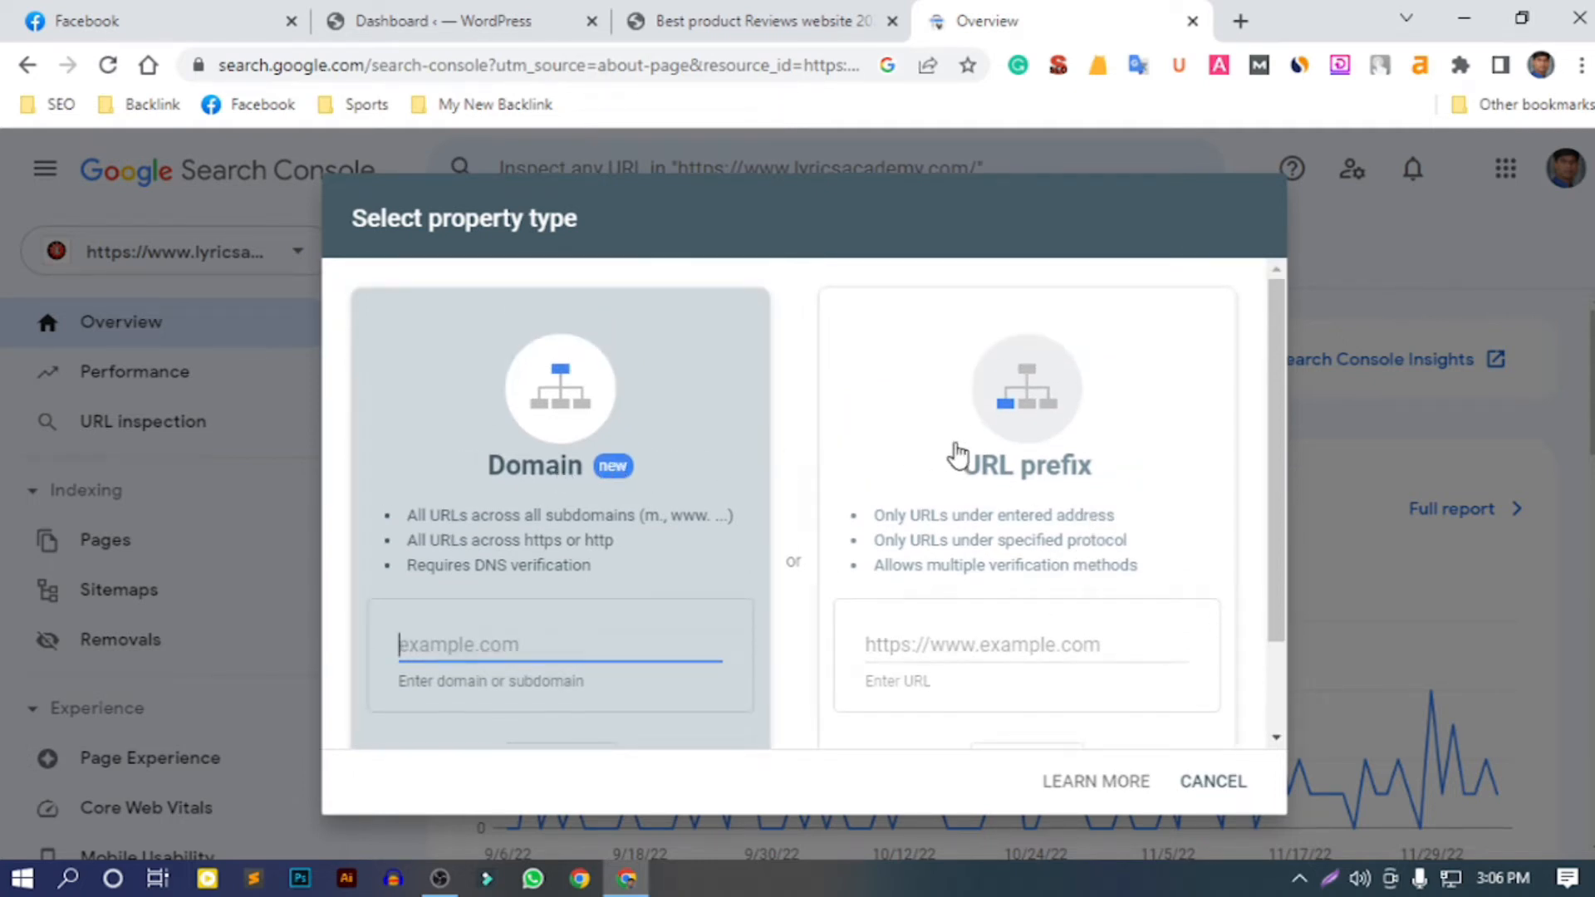
{"action": "scroll", "coordinate": [1039, 507], "scroll_direction": "down", "scroll_amount": 1}
{"action": "left_click", "coordinate": [957, 530]}
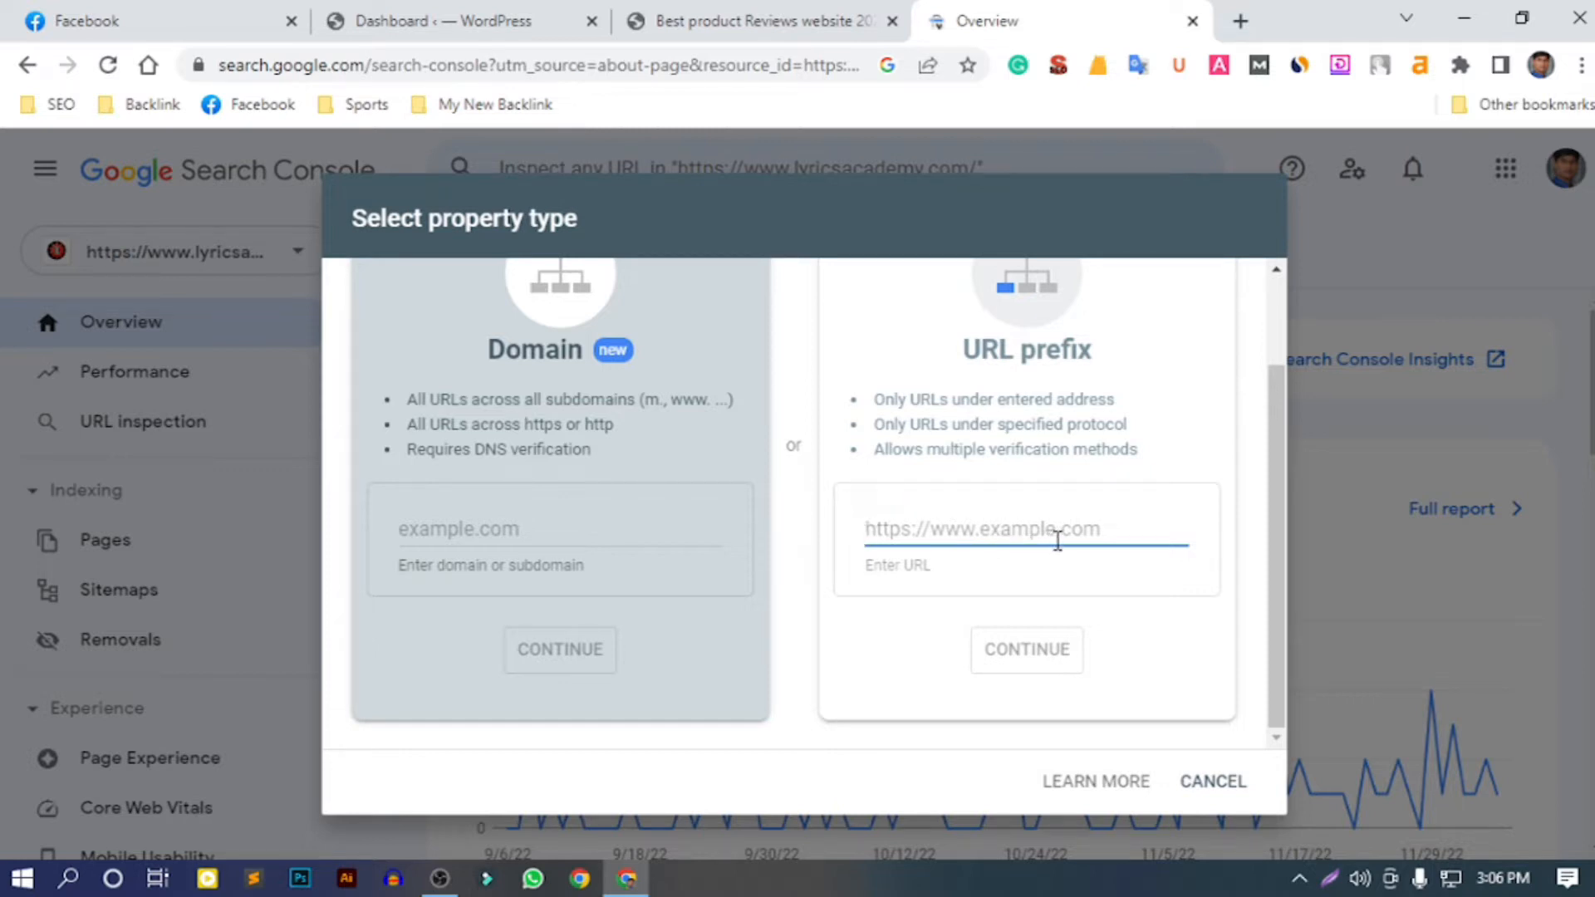
{"action": "left_click", "coordinate": [744, 18]}
{"action": "double_click", "coordinate": [548, 68]}
{"action": "triple_click", "coordinate": [657, 59]}
{"action": "double_click", "coordinate": [656, 59]}
{"action": "triple_click", "coordinate": [660, 59]}
{"action": "key", "text": "ctrl+c"}
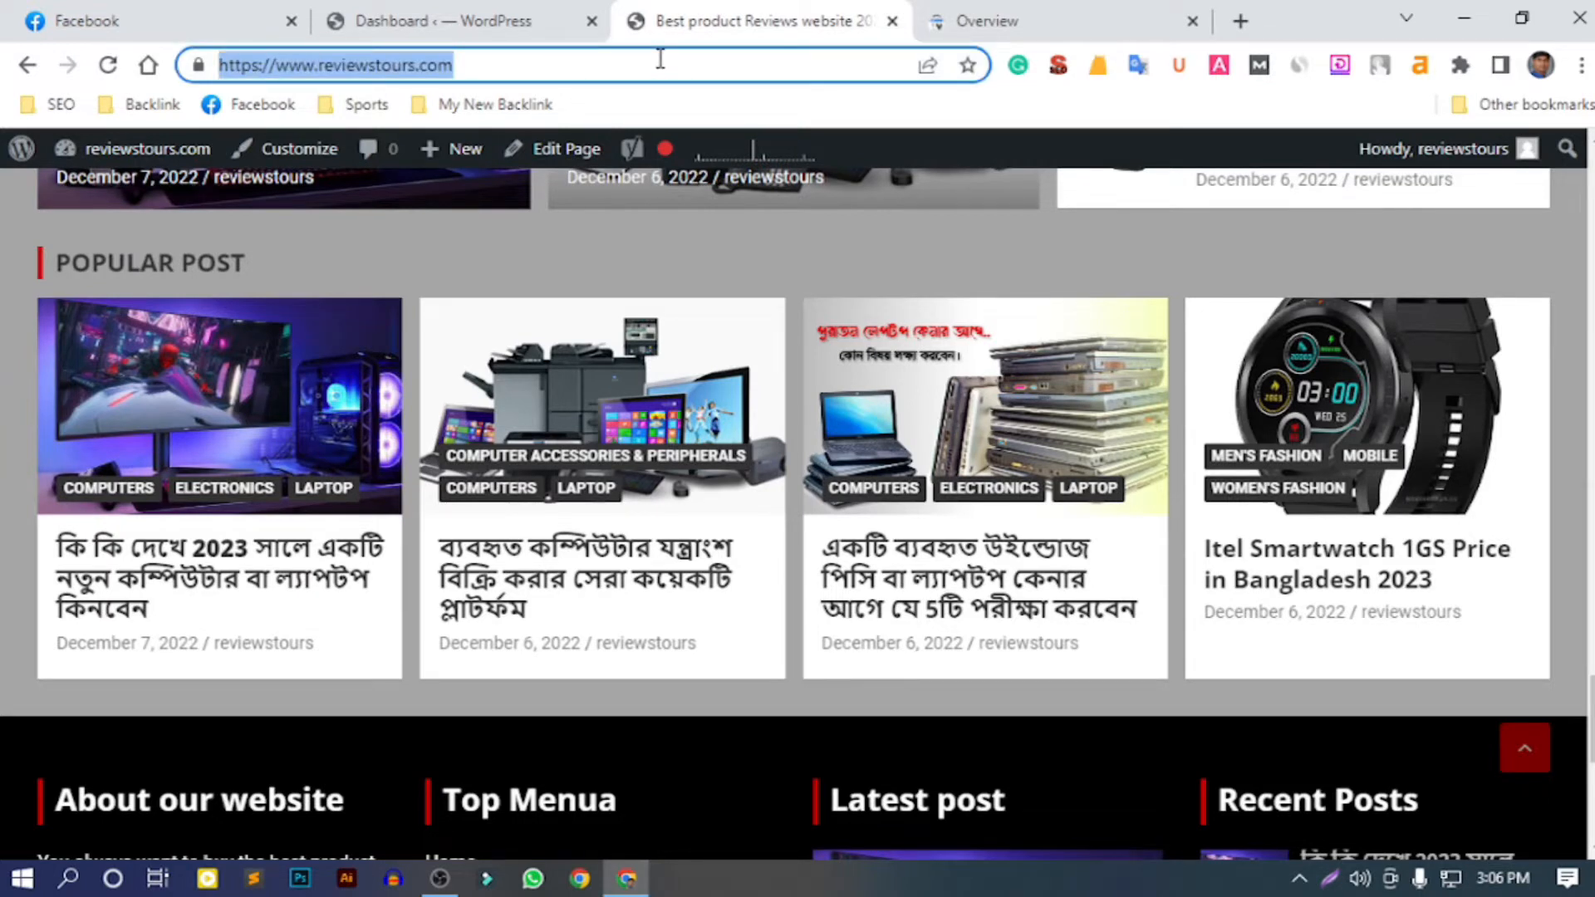
{"action": "left_click", "coordinate": [964, 18]}
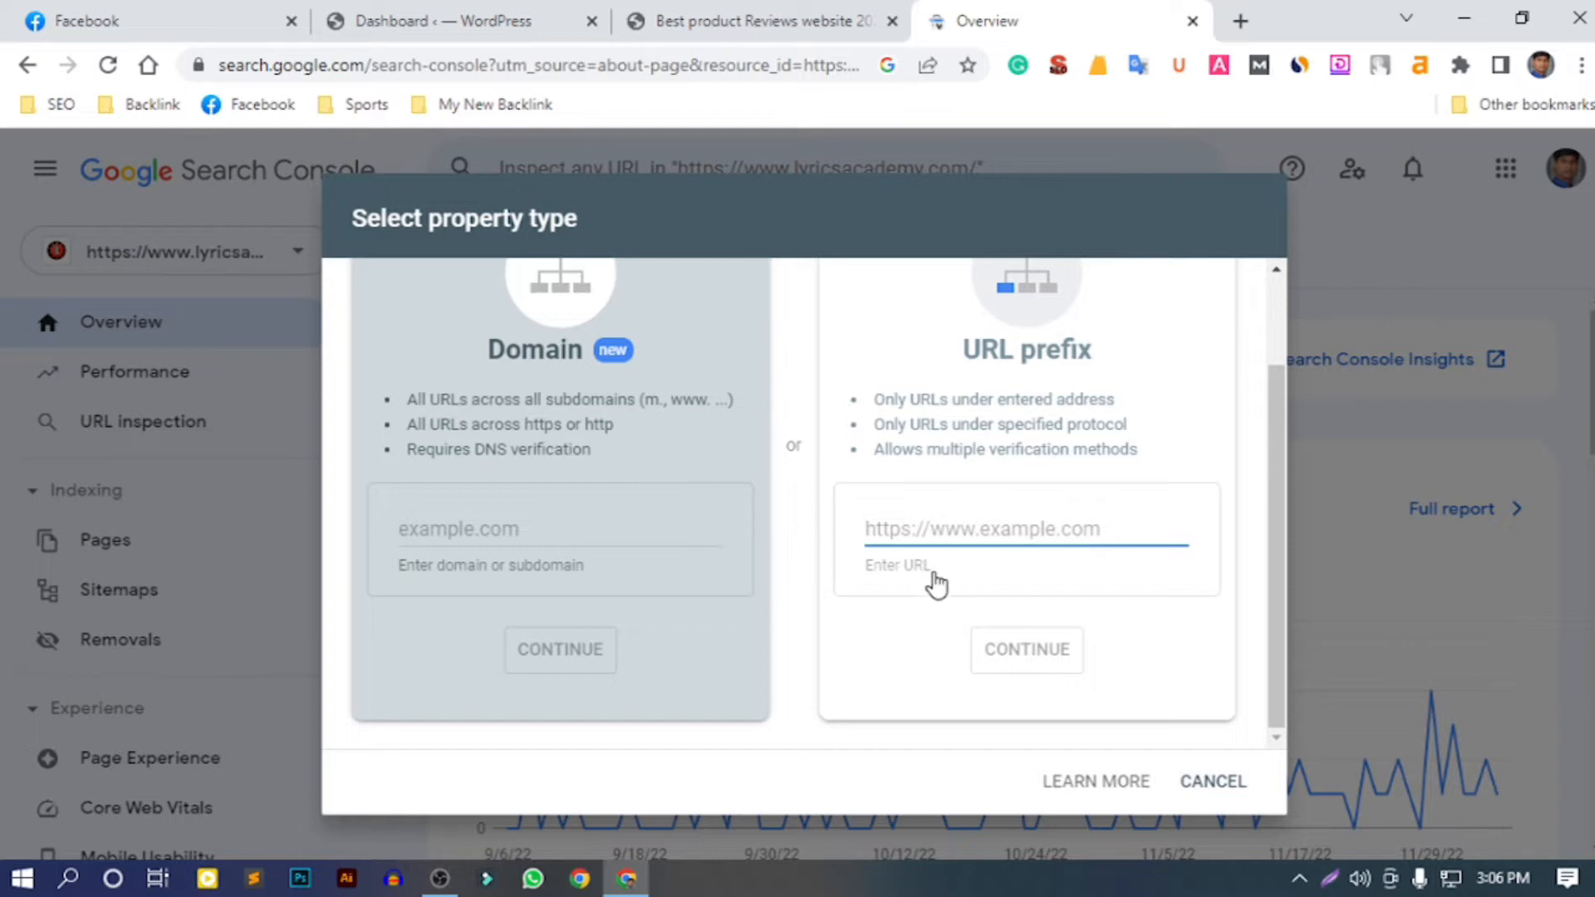
{"action": "key", "text": "ctrl+v"}
{"action": "left_click", "coordinate": [1029, 650]}
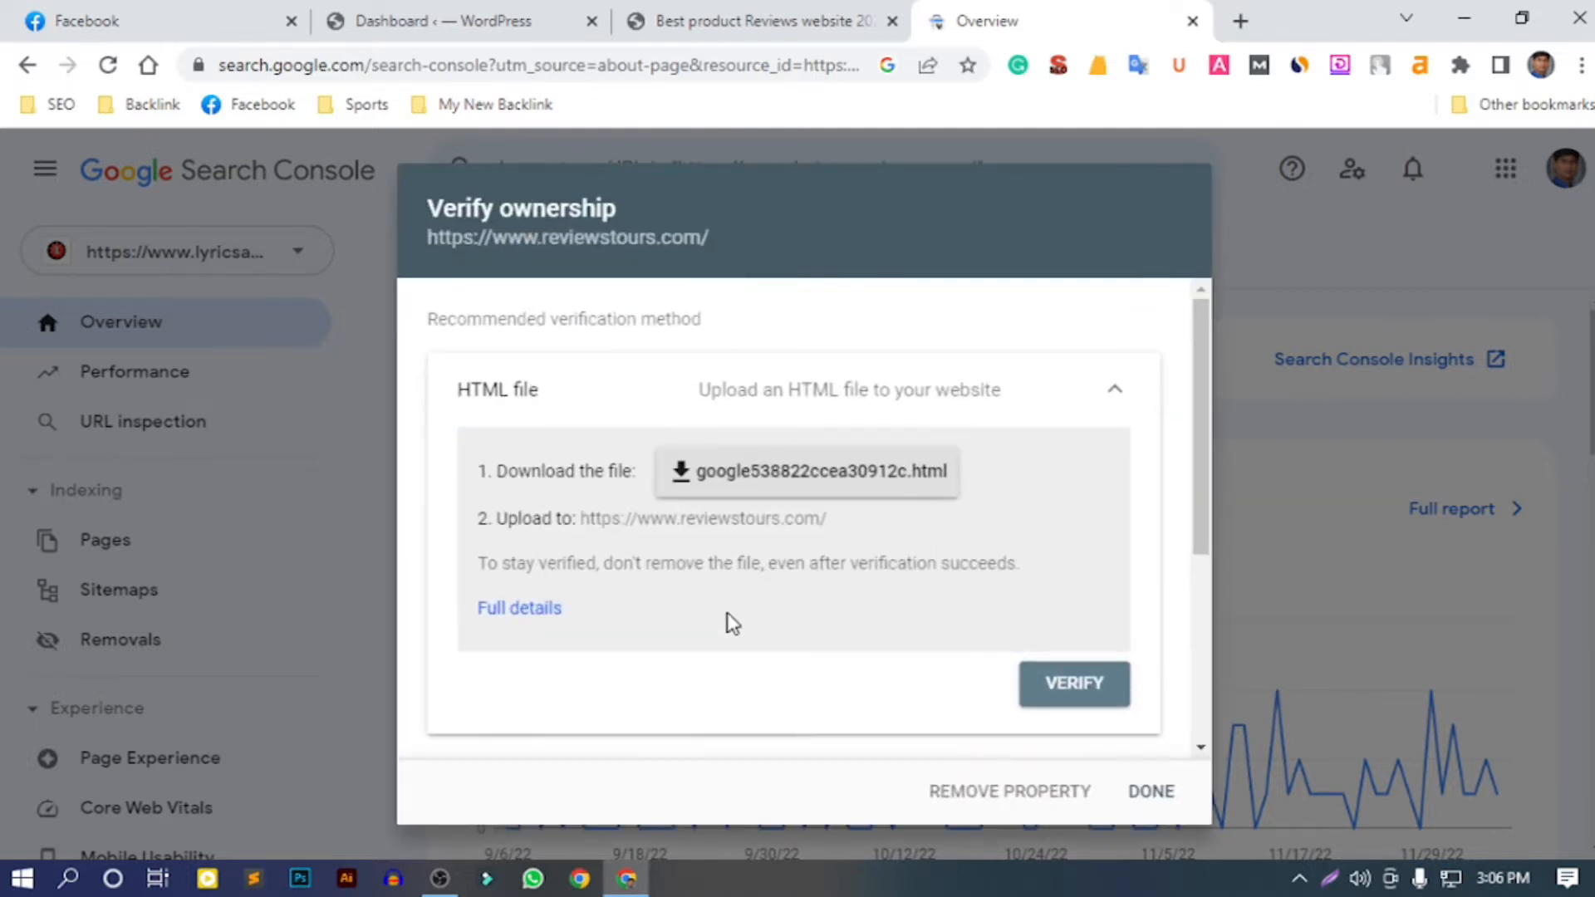
Review the ownership verification methods, expand HTML tag and copy its google-site-verification meta tag
{"action": "scroll", "coordinate": [702, 407], "scroll_direction": "down", "scroll_amount": 4}
{"action": "scroll", "coordinate": [722, 690], "scroll_direction": "up", "scroll_amount": 4}
{"action": "scroll", "coordinate": [677, 683], "scroll_direction": "down", "scroll_amount": 4}
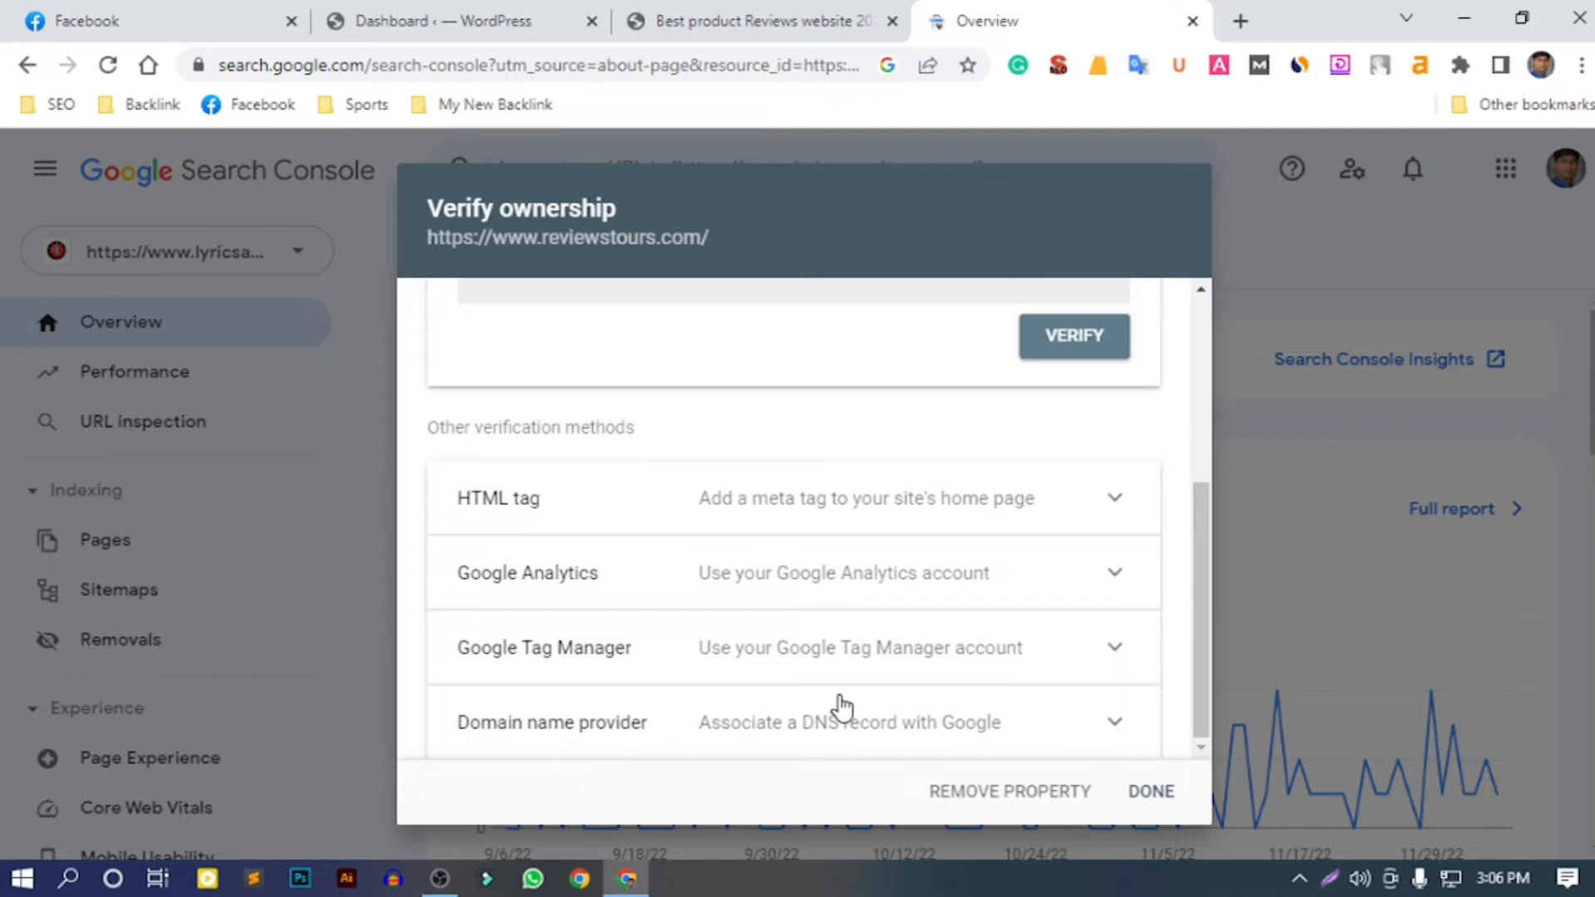
{"action": "left_click", "coordinate": [935, 505]}
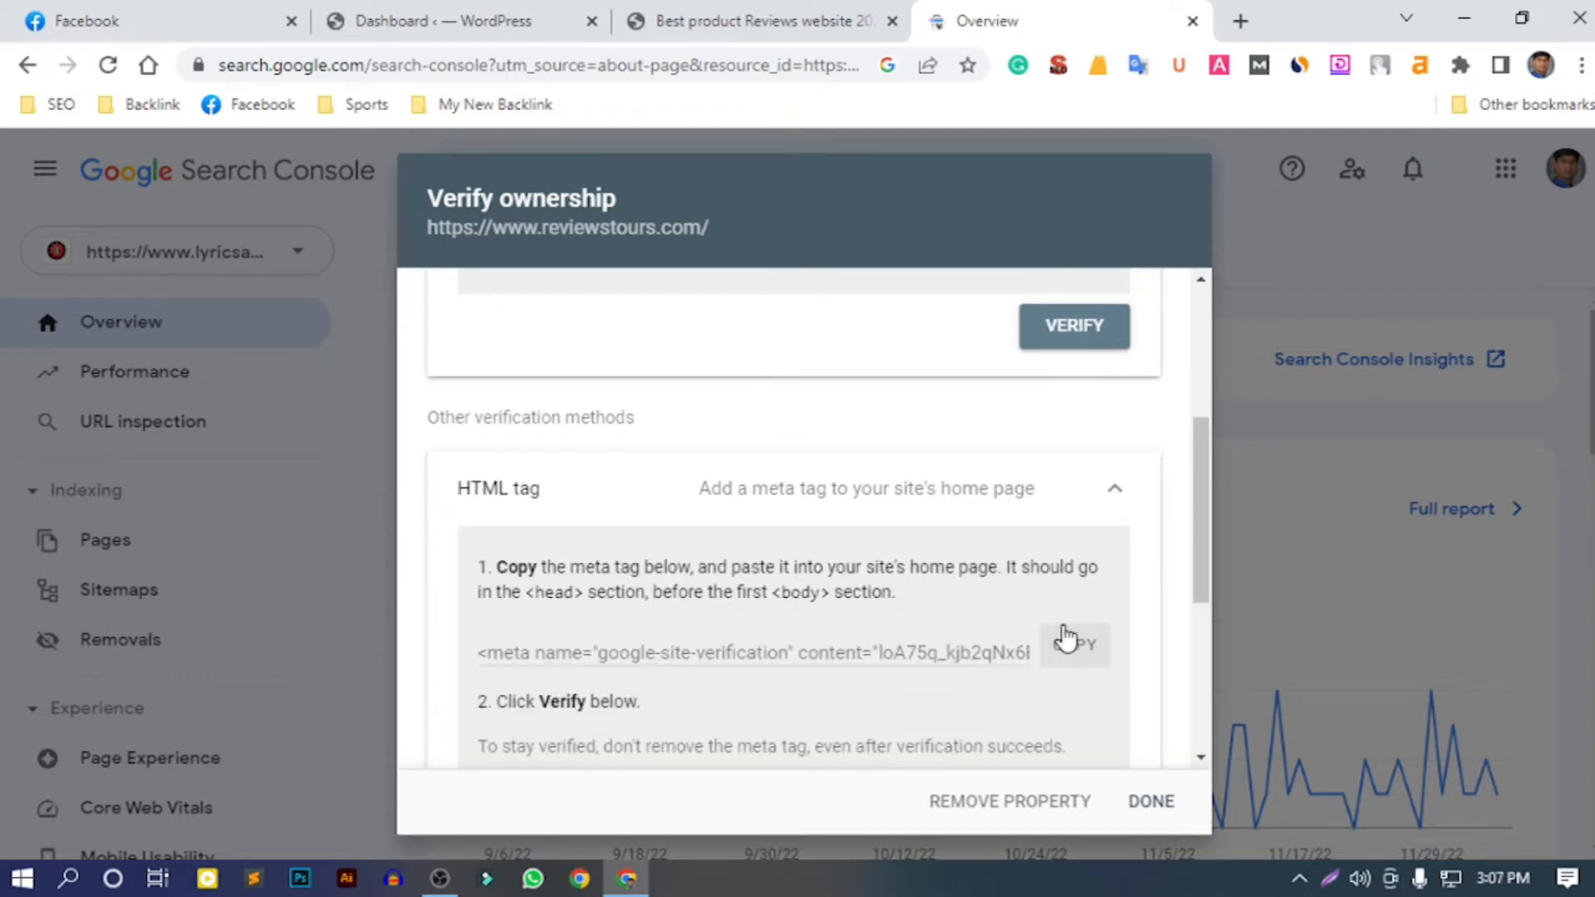
{"action": "left_click", "coordinate": [1105, 652]}
Switch to the site's WordPress dashboard and open the Theme File Editor
{"action": "left_click", "coordinate": [475, 12]}
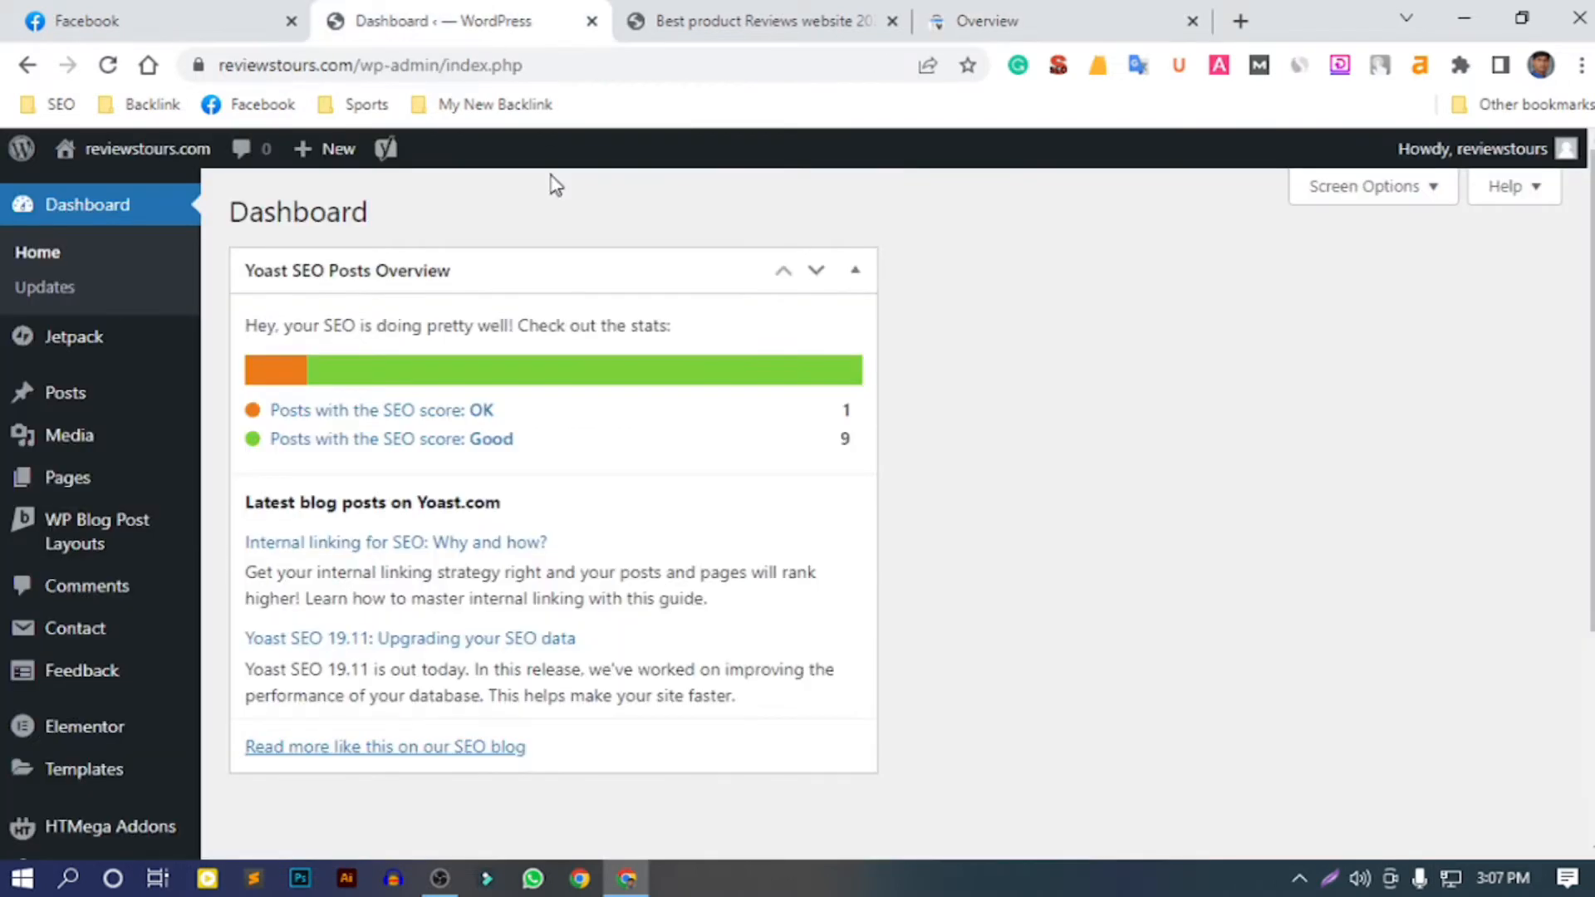
{"action": "scroll", "coordinate": [548, 392], "scroll_direction": "down", "scroll_amount": 4}
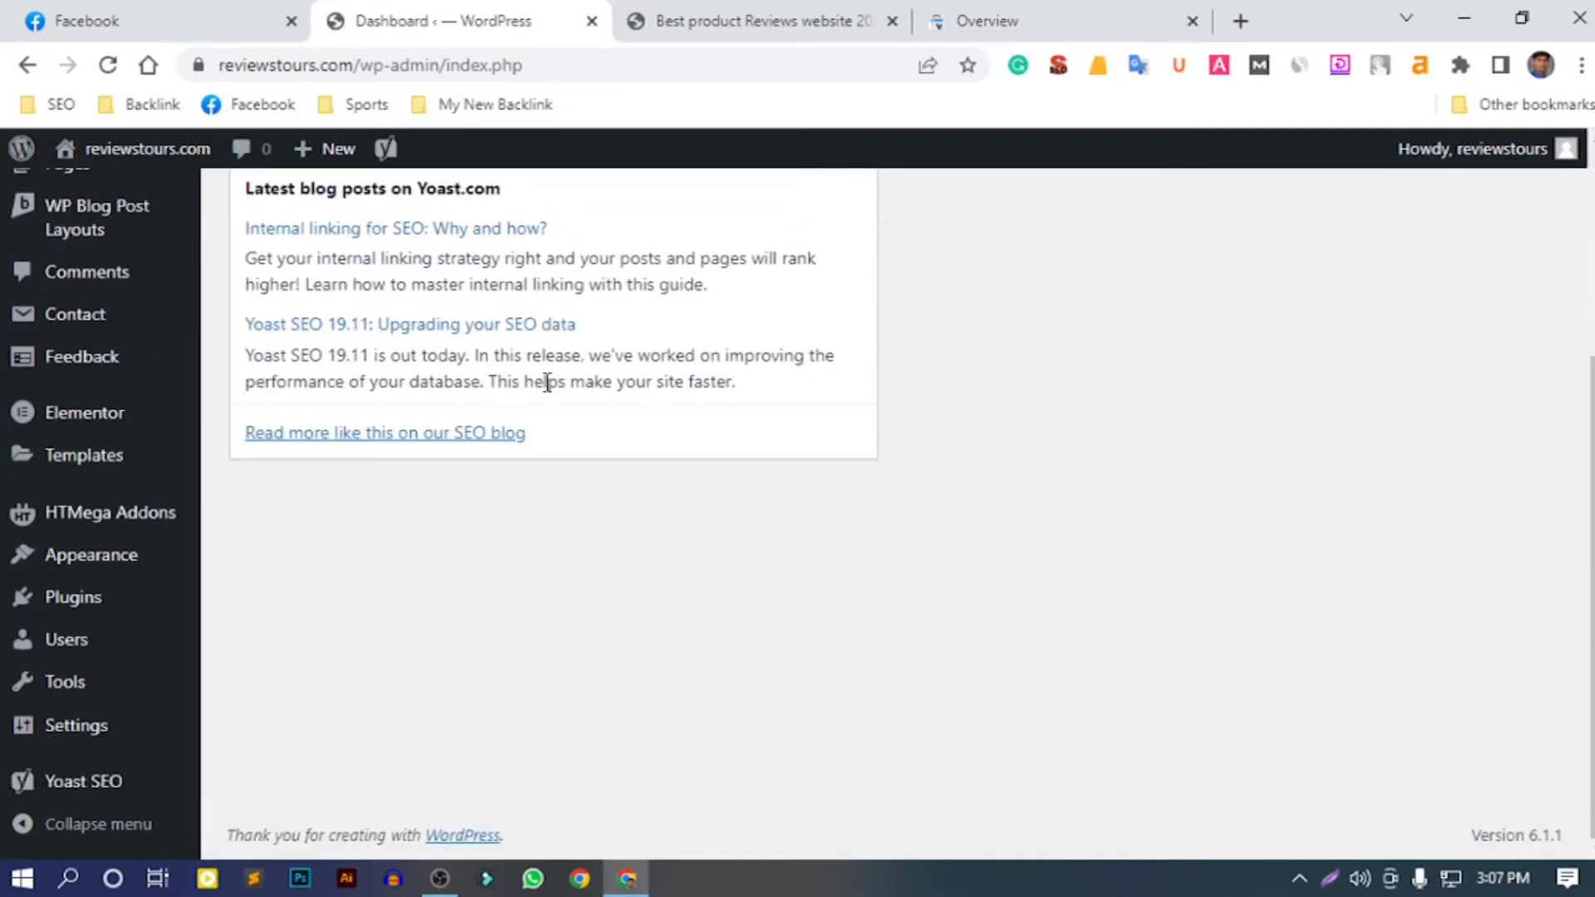
{"action": "scroll", "coordinate": [540, 465], "scroll_direction": "up", "scroll_amount": 4}
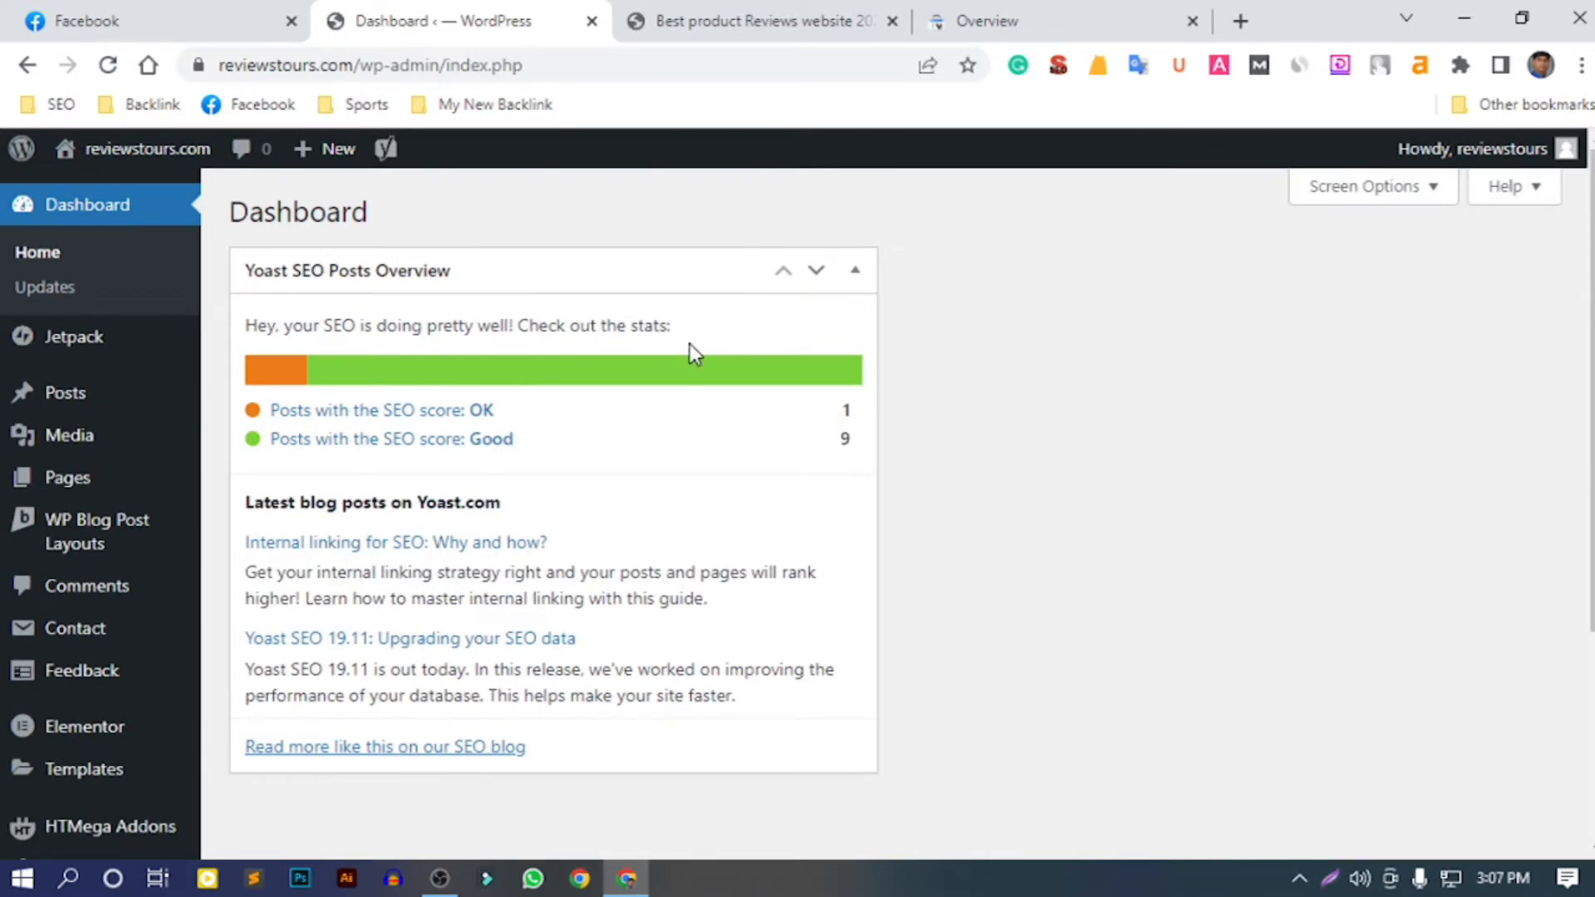
{"action": "scroll", "coordinate": [438, 474], "scroll_direction": "down", "scroll_amount": 4}
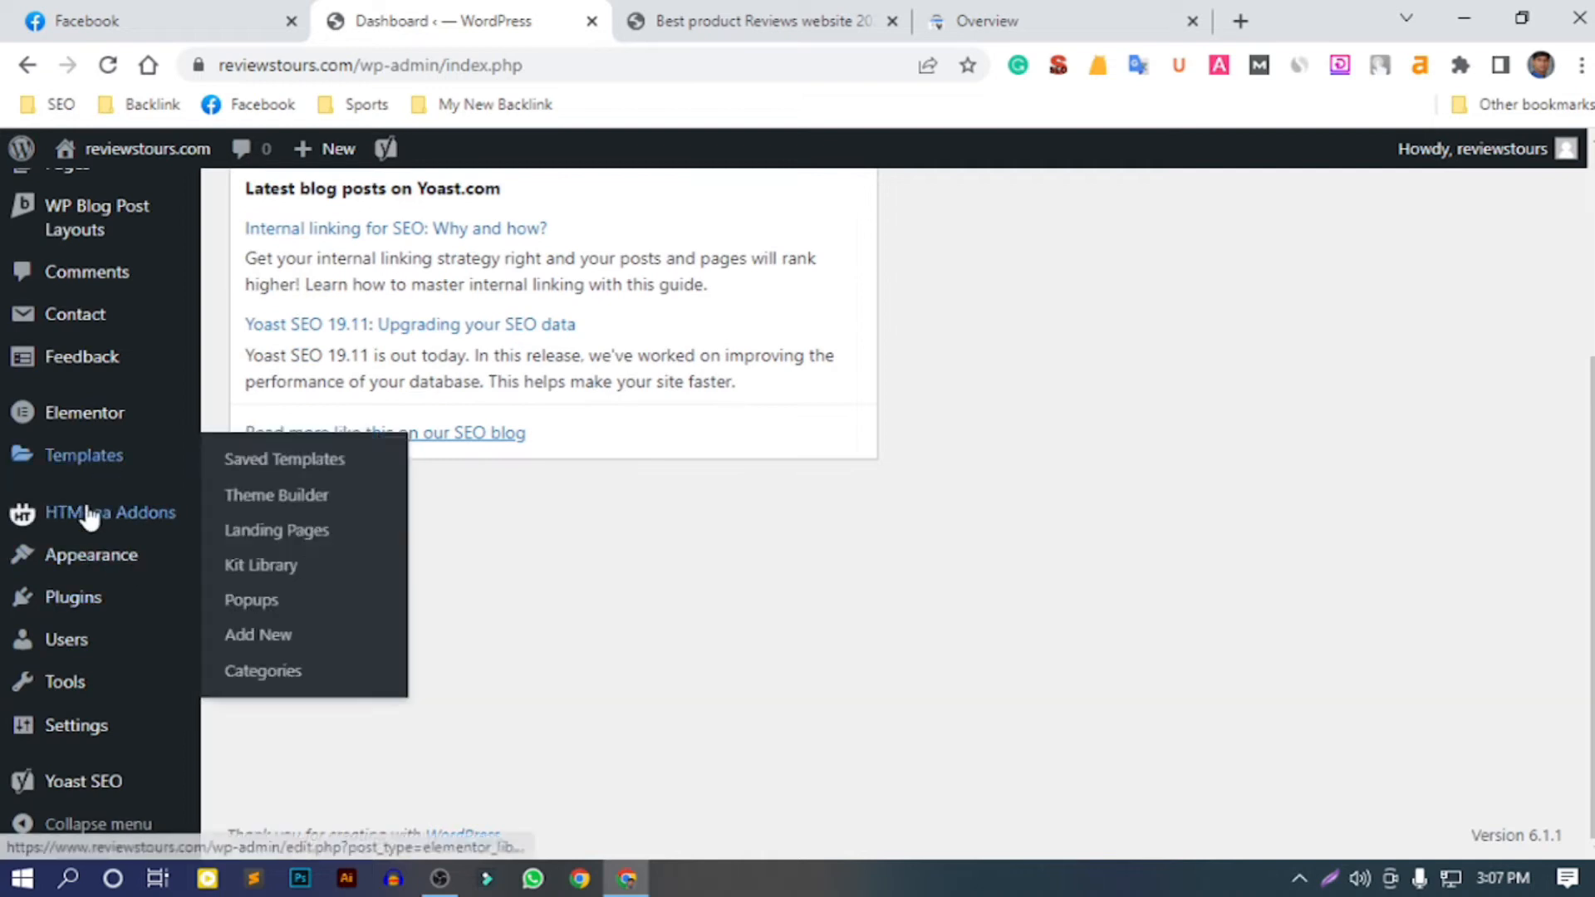
{"action": "mouse_move", "coordinate": [37, 561]}
{"action": "left_click", "coordinate": [304, 736]}
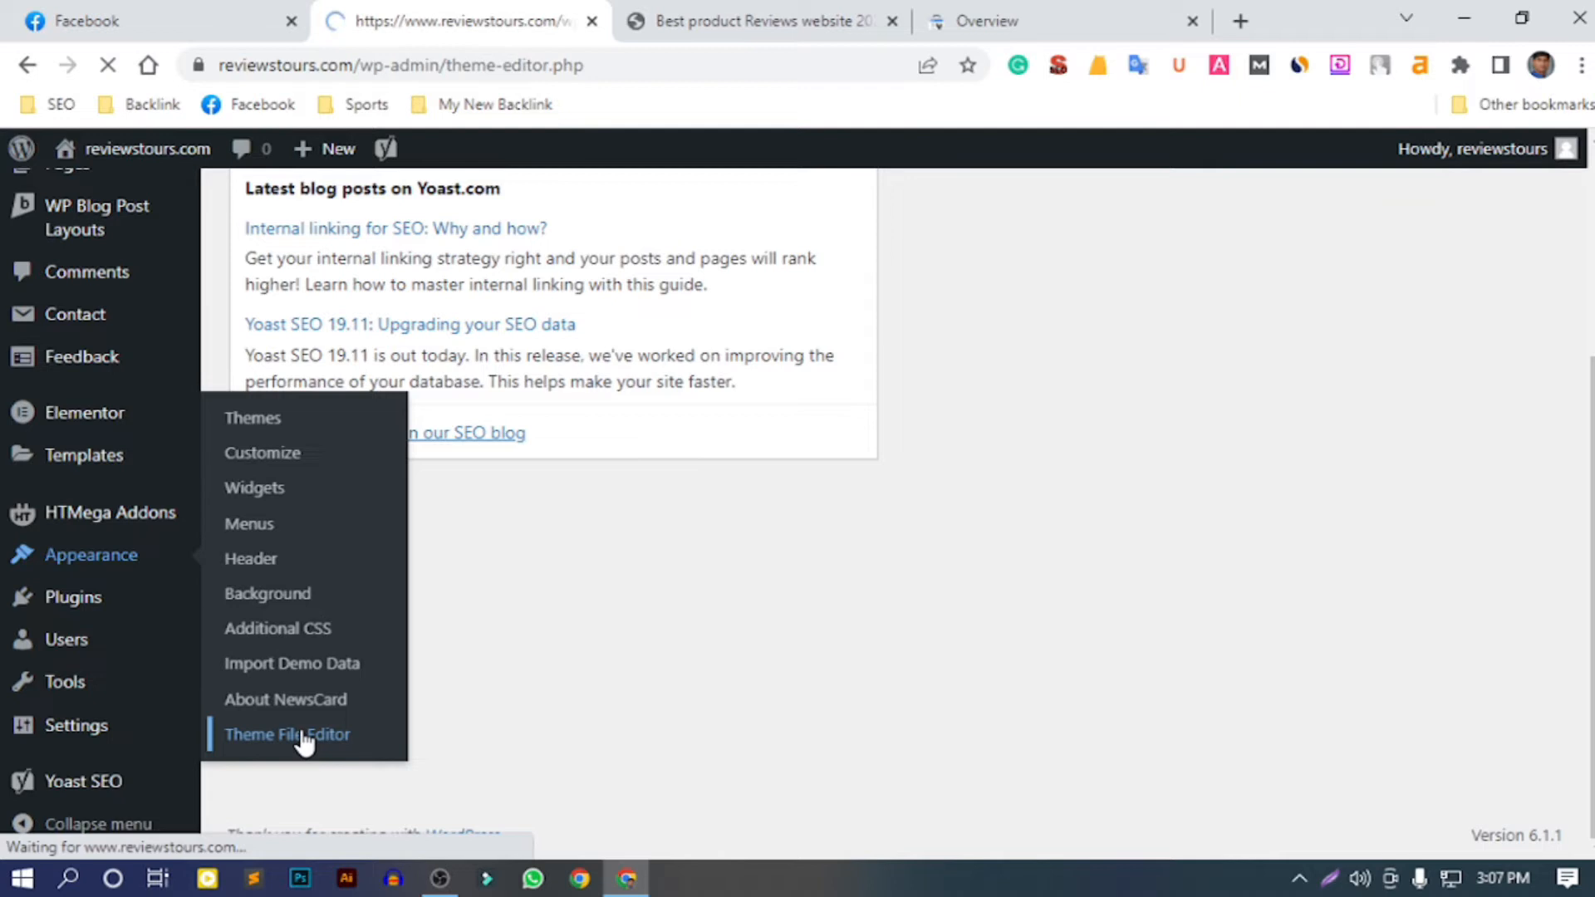
Open the Theme Header file (header.php) of the NewsCard theme for editing
{"action": "scroll", "coordinate": [966, 581], "scroll_direction": "down", "scroll_amount": 1}
{"action": "scroll", "coordinate": [966, 581], "scroll_direction": "down", "scroll_amount": 1}
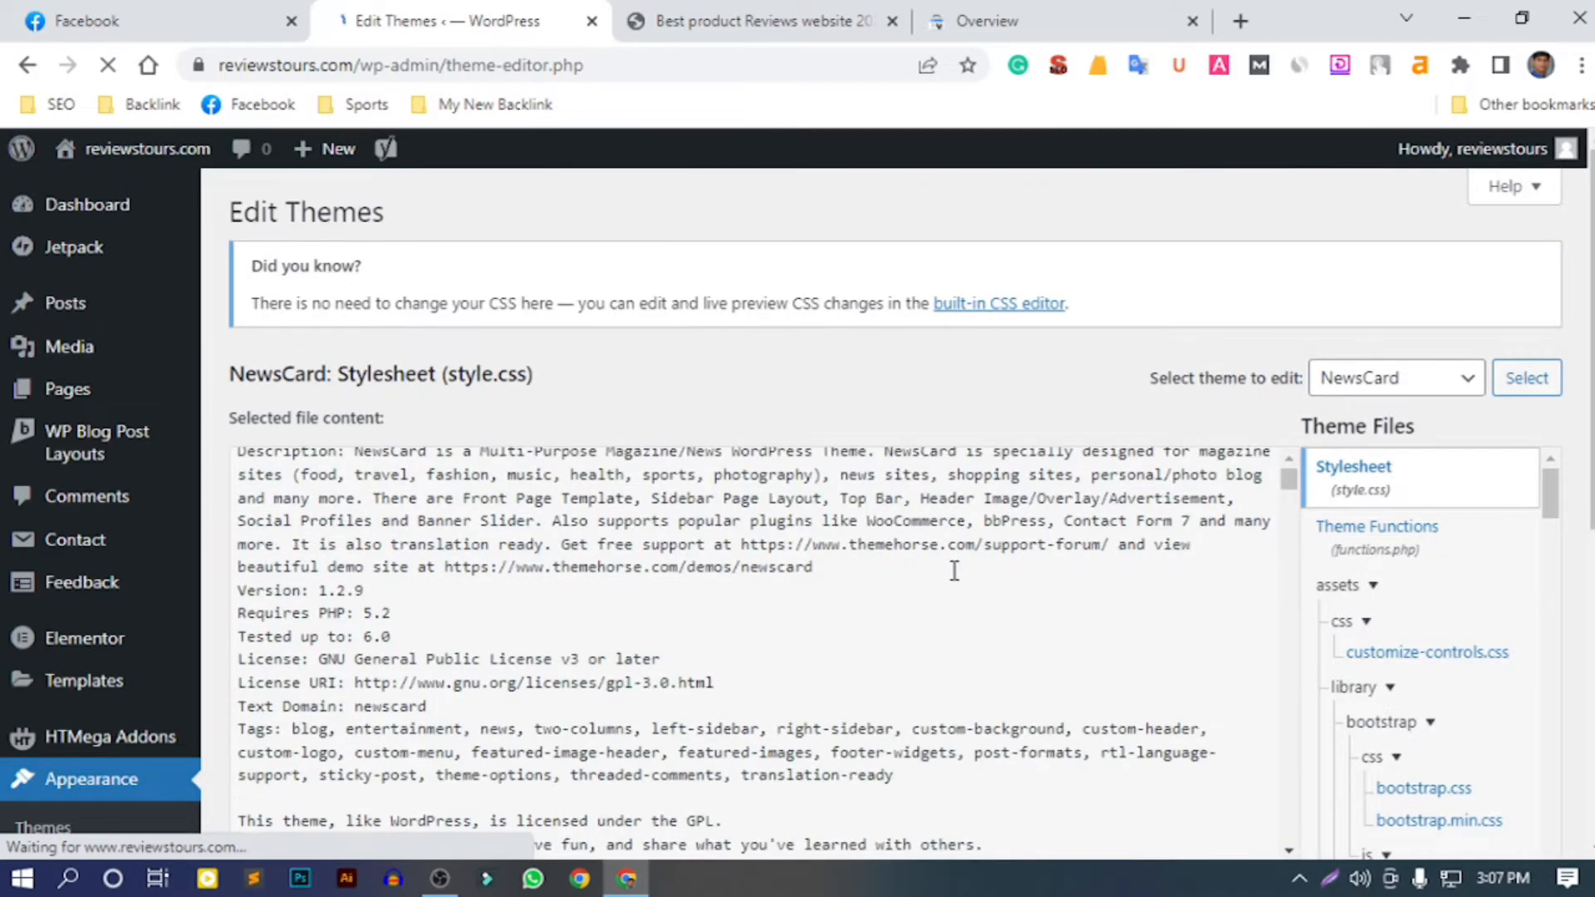
{"action": "scroll", "coordinate": [1432, 498], "scroll_direction": "down", "scroll_amount": 5}
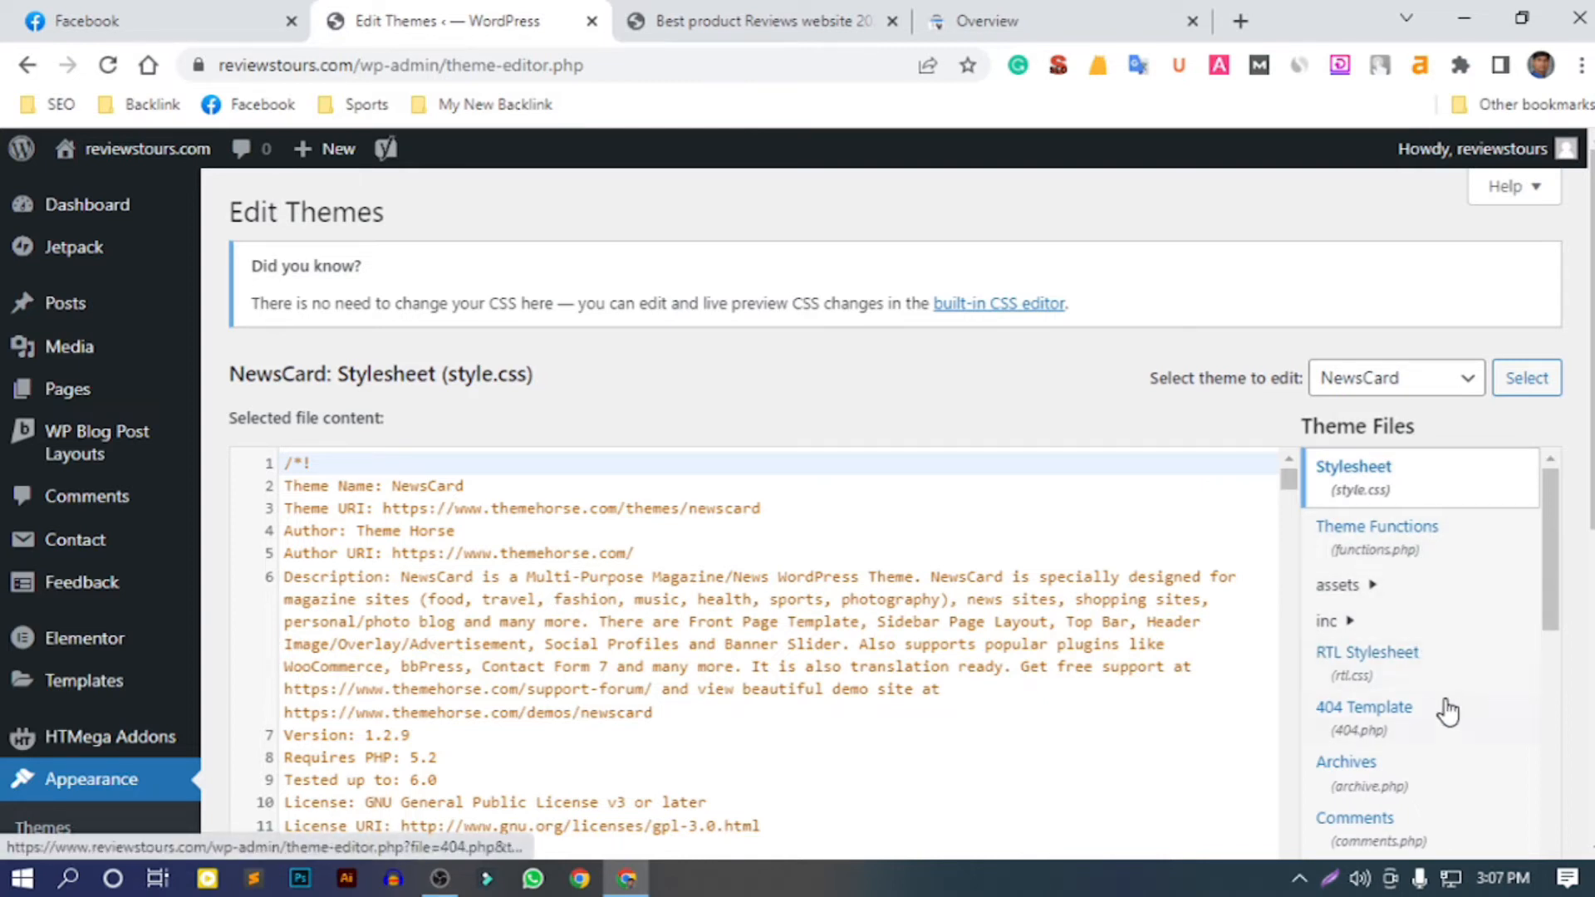
{"action": "scroll", "coordinate": [1445, 760], "scroll_direction": "down", "scroll_amount": 2}
{"action": "scroll", "coordinate": [1466, 731], "scroll_direction": "down", "scroll_amount": 3}
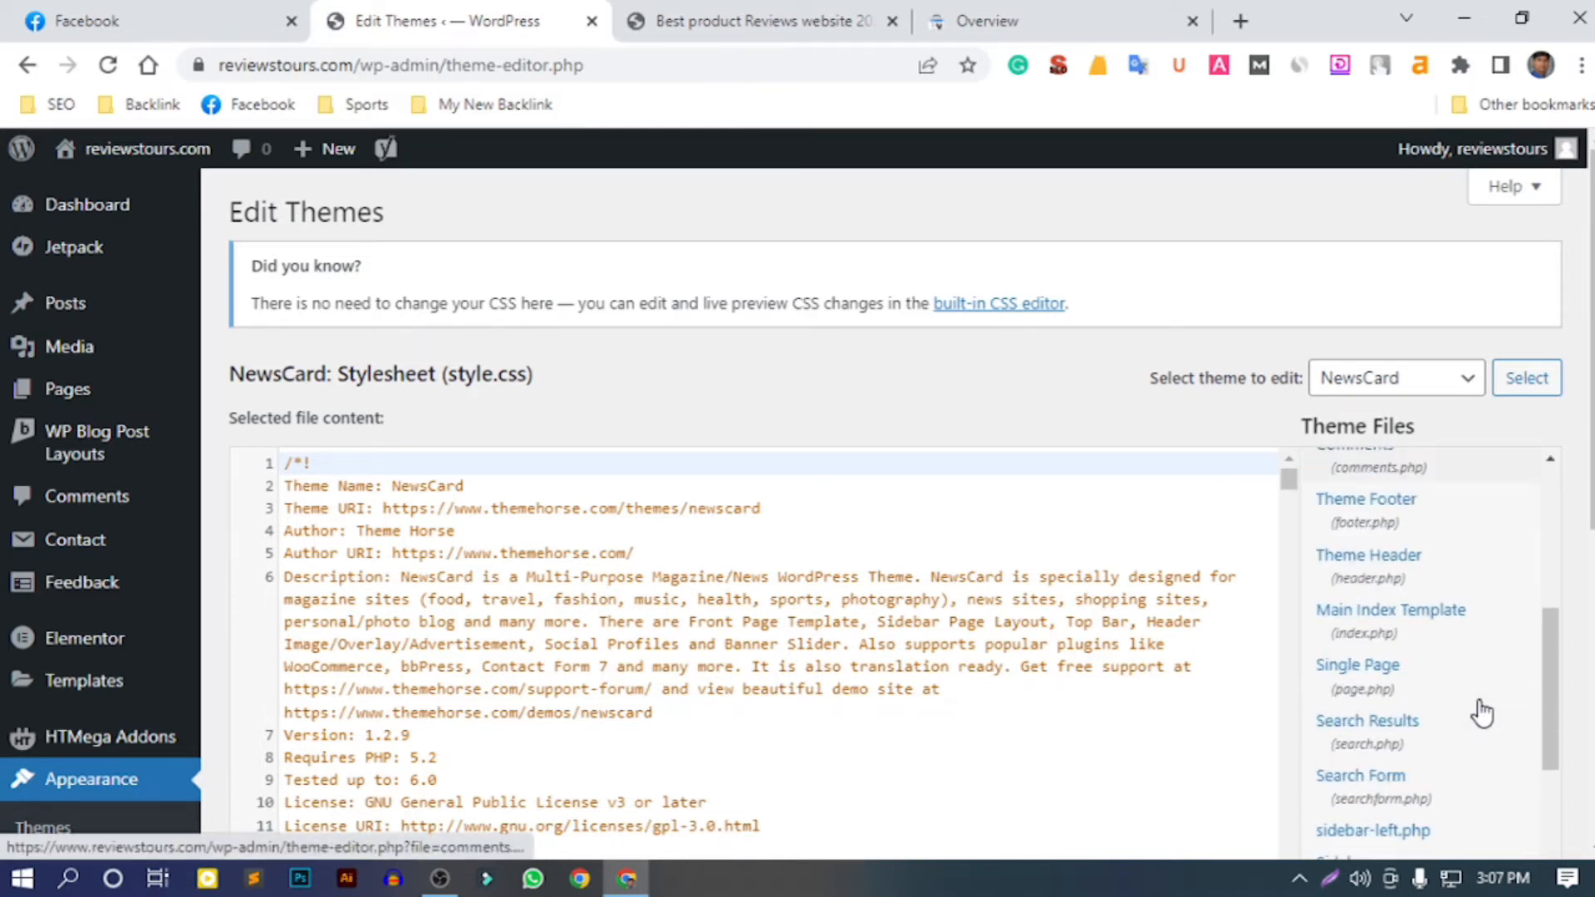
{"action": "left_click", "coordinate": [1366, 565]}
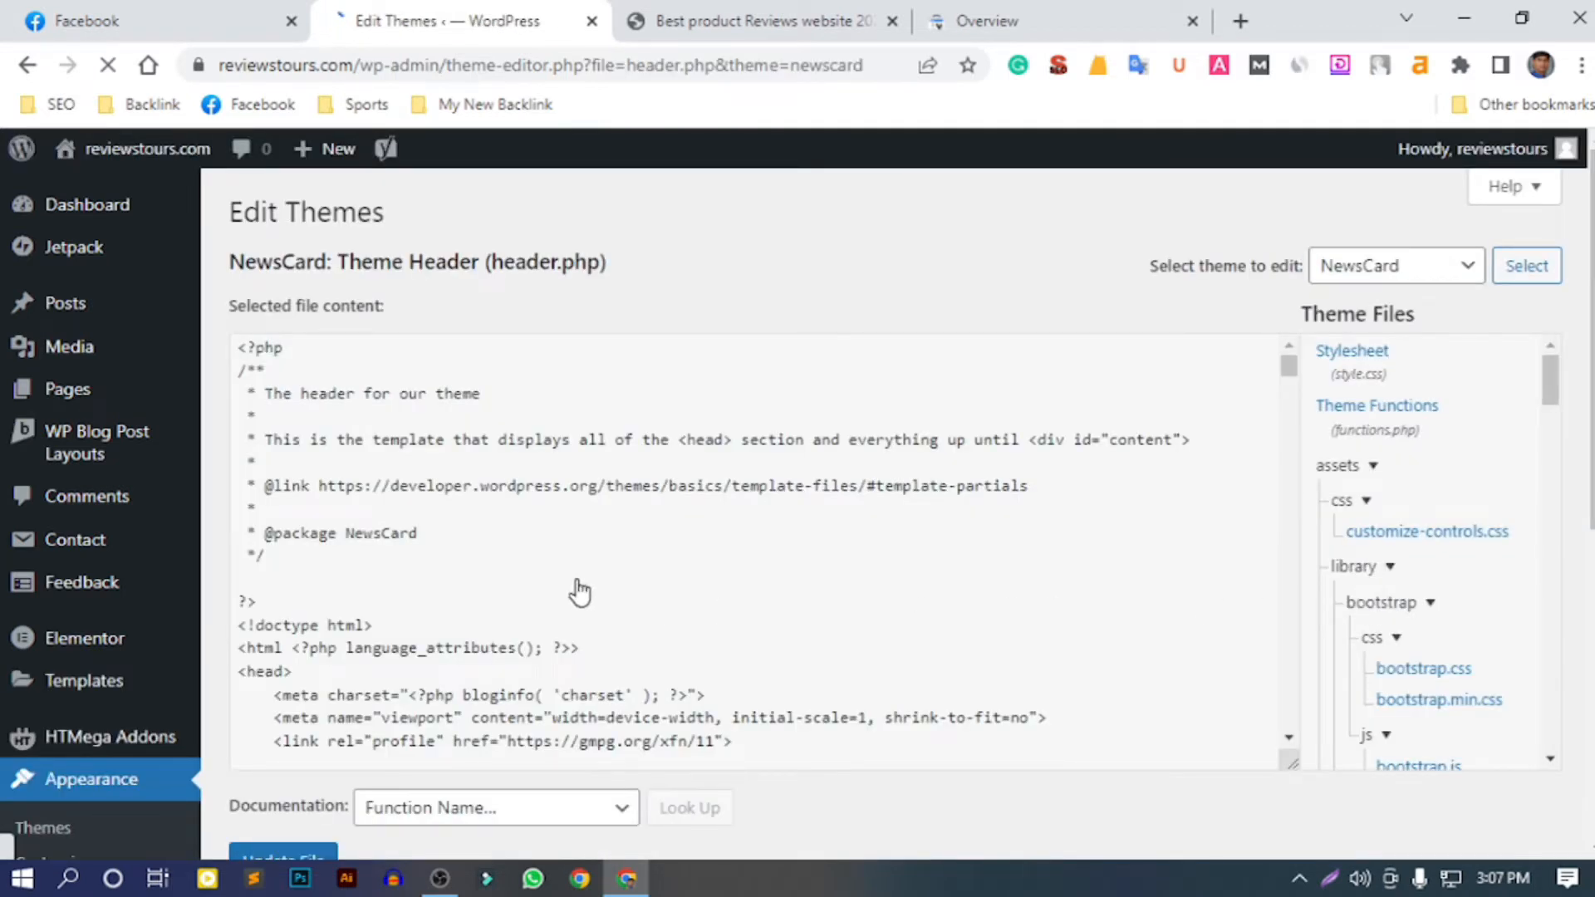
Paste the copied google-site-verification meta tag on a new line directly below <head> in header.php, update the file and check the inserted line
{"action": "scroll", "coordinate": [442, 572], "scroll_direction": "down", "scroll_amount": 3}
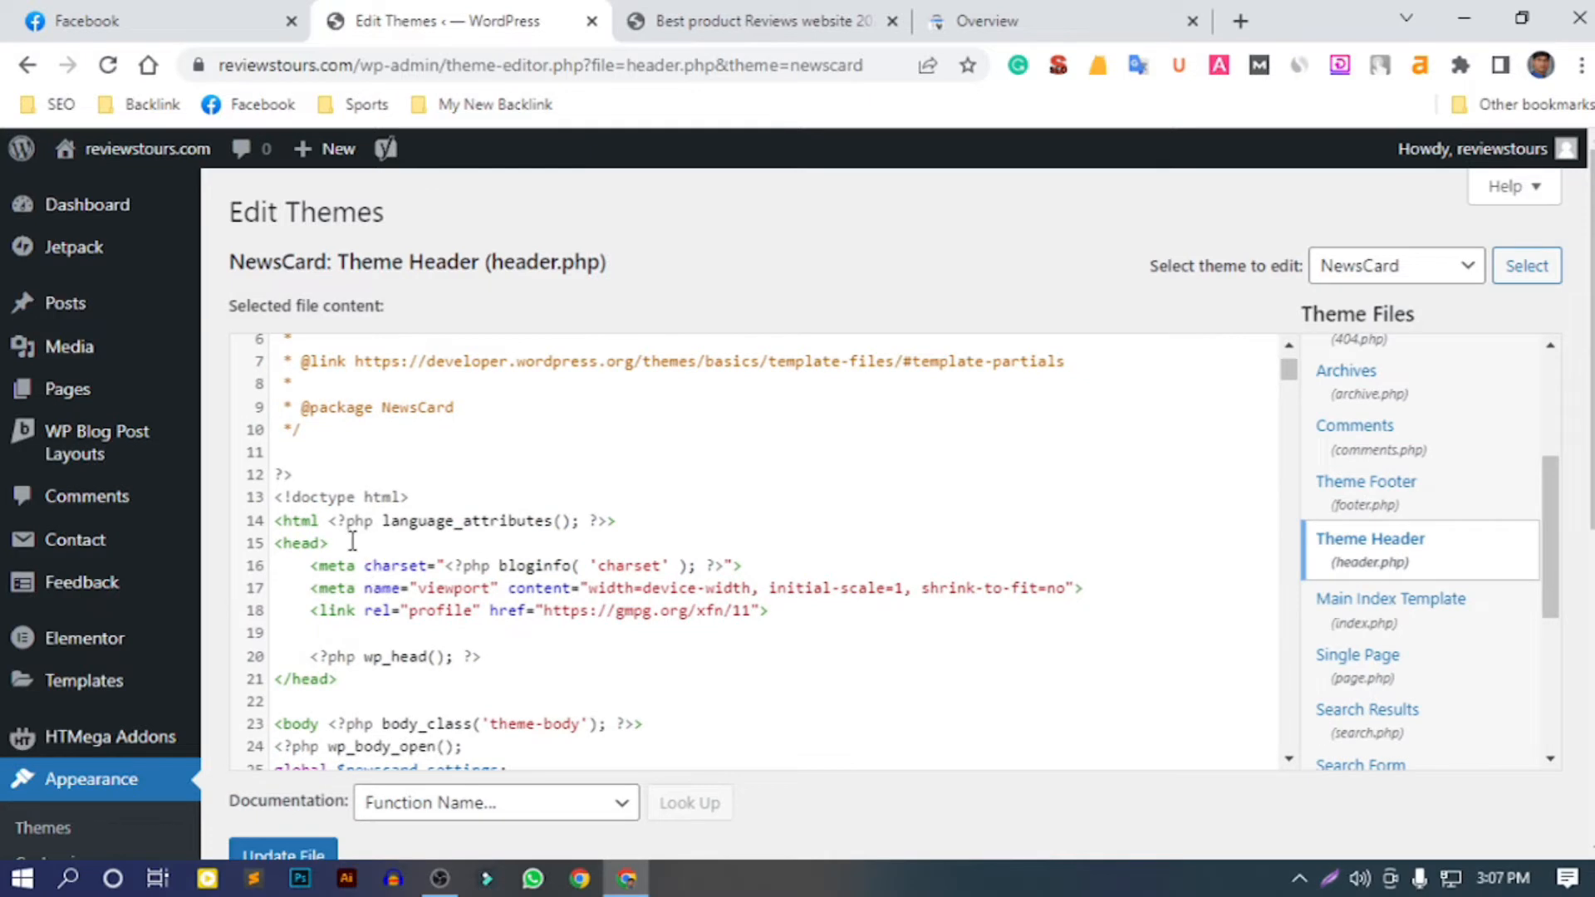
{"action": "left_click", "coordinate": [352, 541]}
{"action": "key", "text": "Return"}
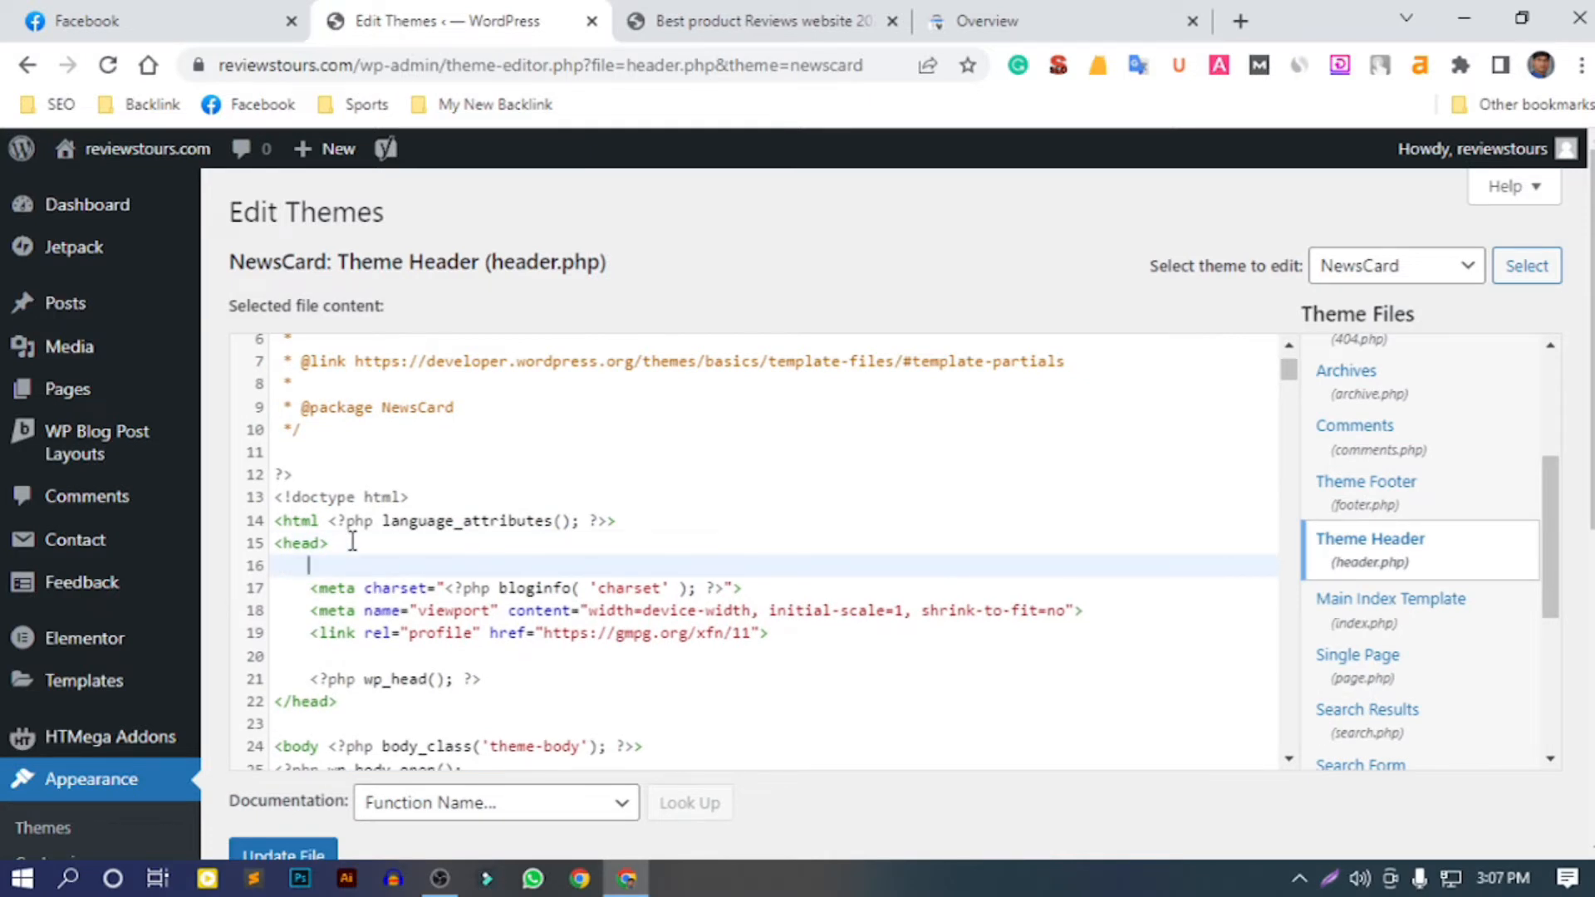
{"action": "type", "text": "<meta name=\"google-site-verification\" content=\"loA75q_kjb2qNx6BkOrQhBcpjeMGQ1P_cjt7xyNw84A\" />"}
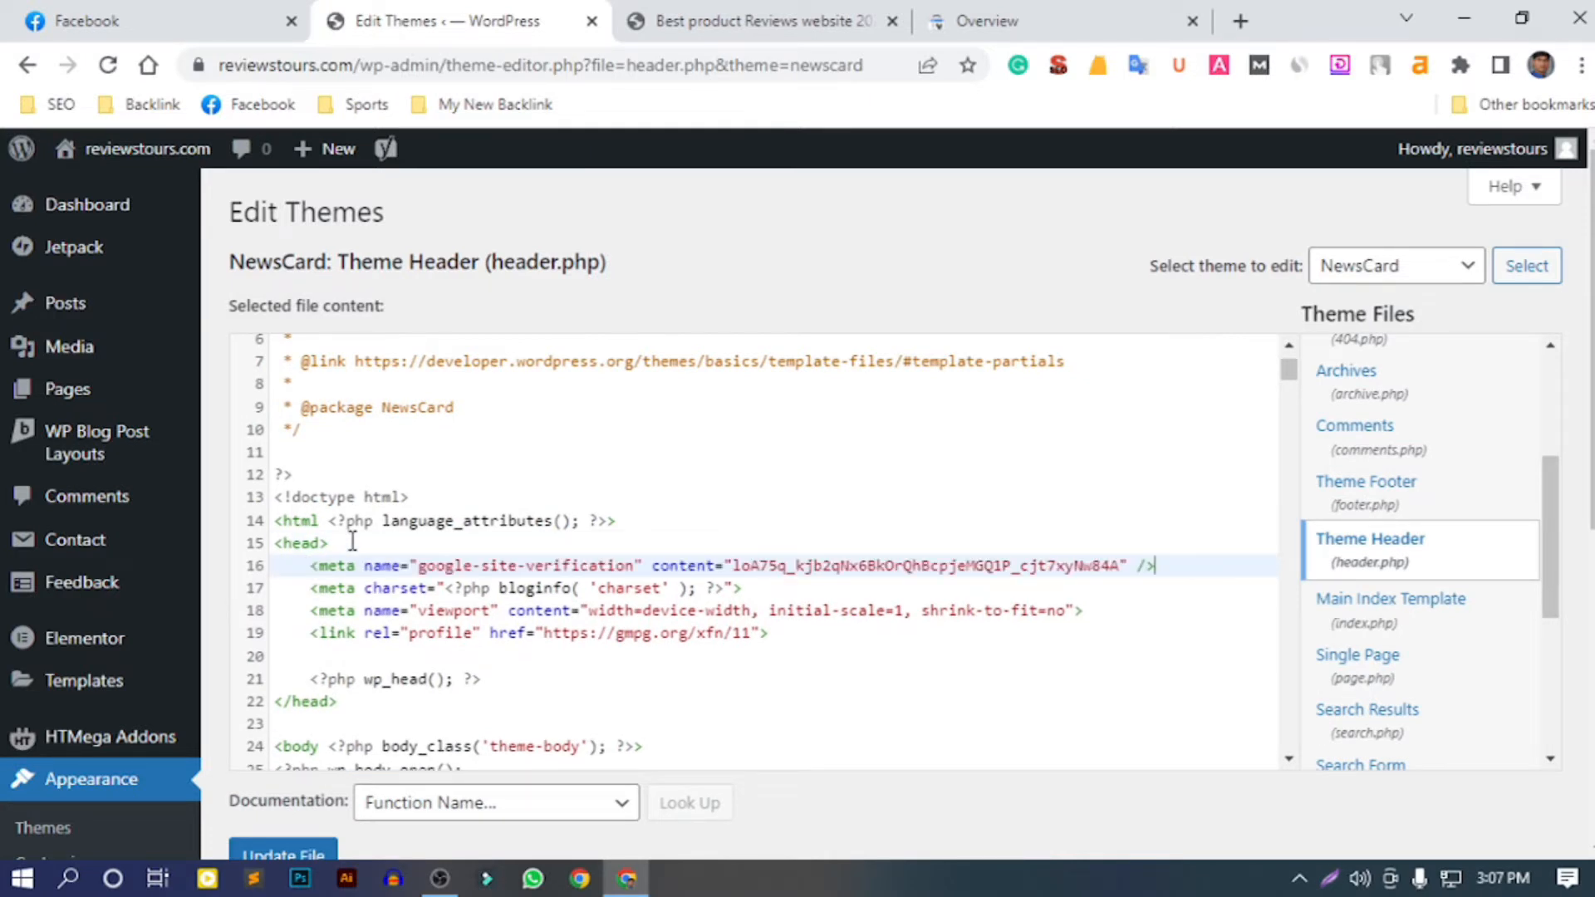
{"action": "scroll", "coordinate": [588, 670], "scroll_direction": "down", "scroll_amount": 5}
{"action": "left_click", "coordinate": [300, 855]}
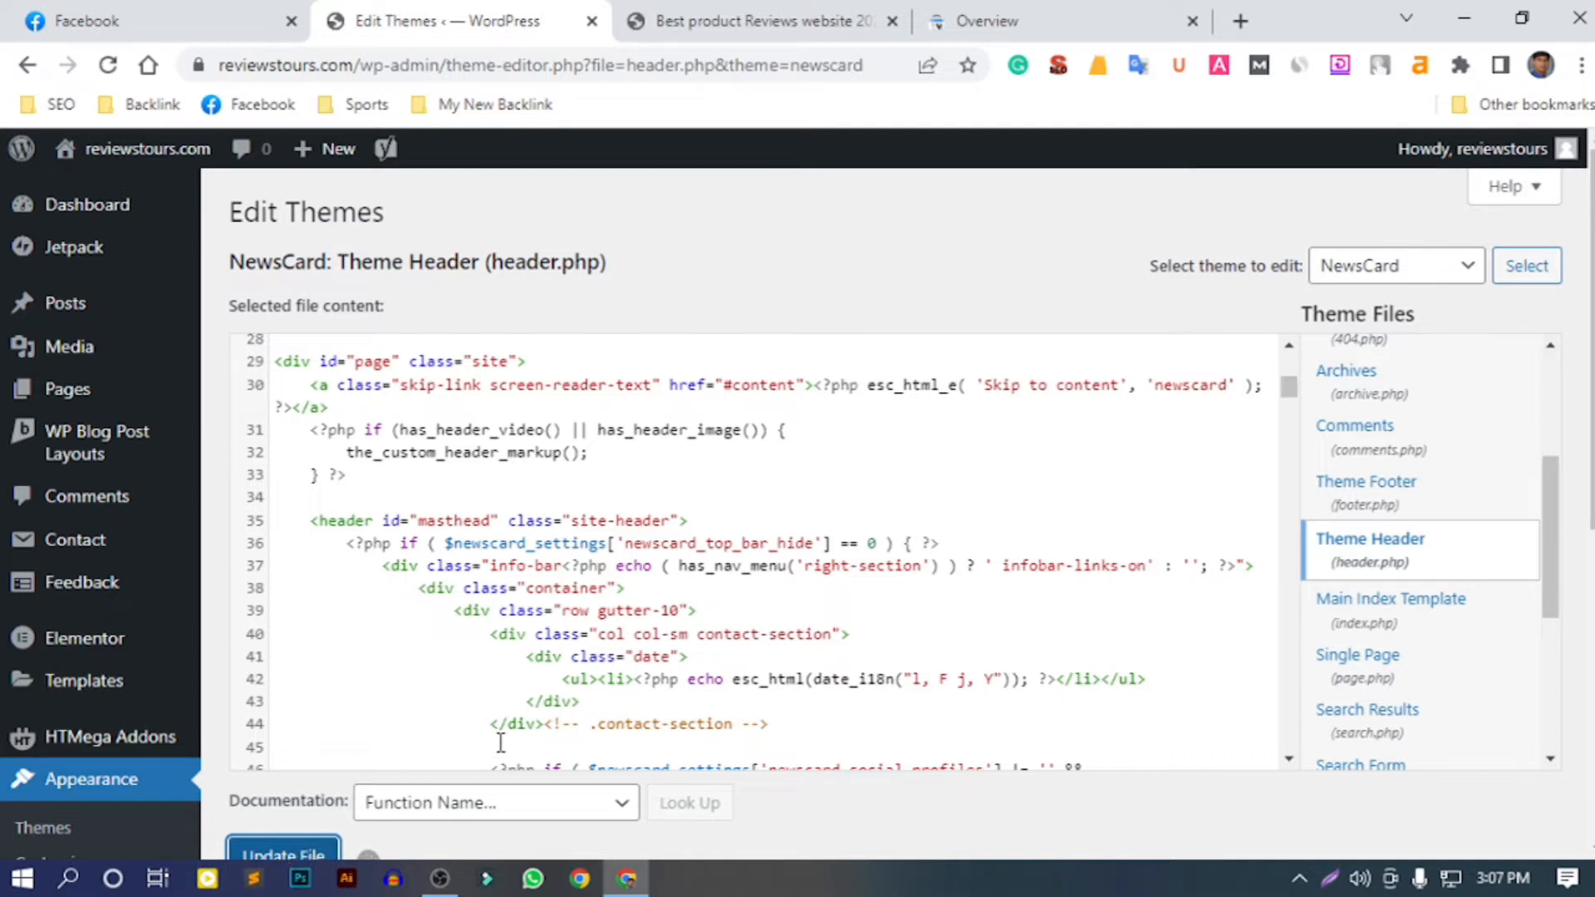
{"action": "scroll", "coordinate": [523, 735], "scroll_direction": "down", "scroll_amount": 2}
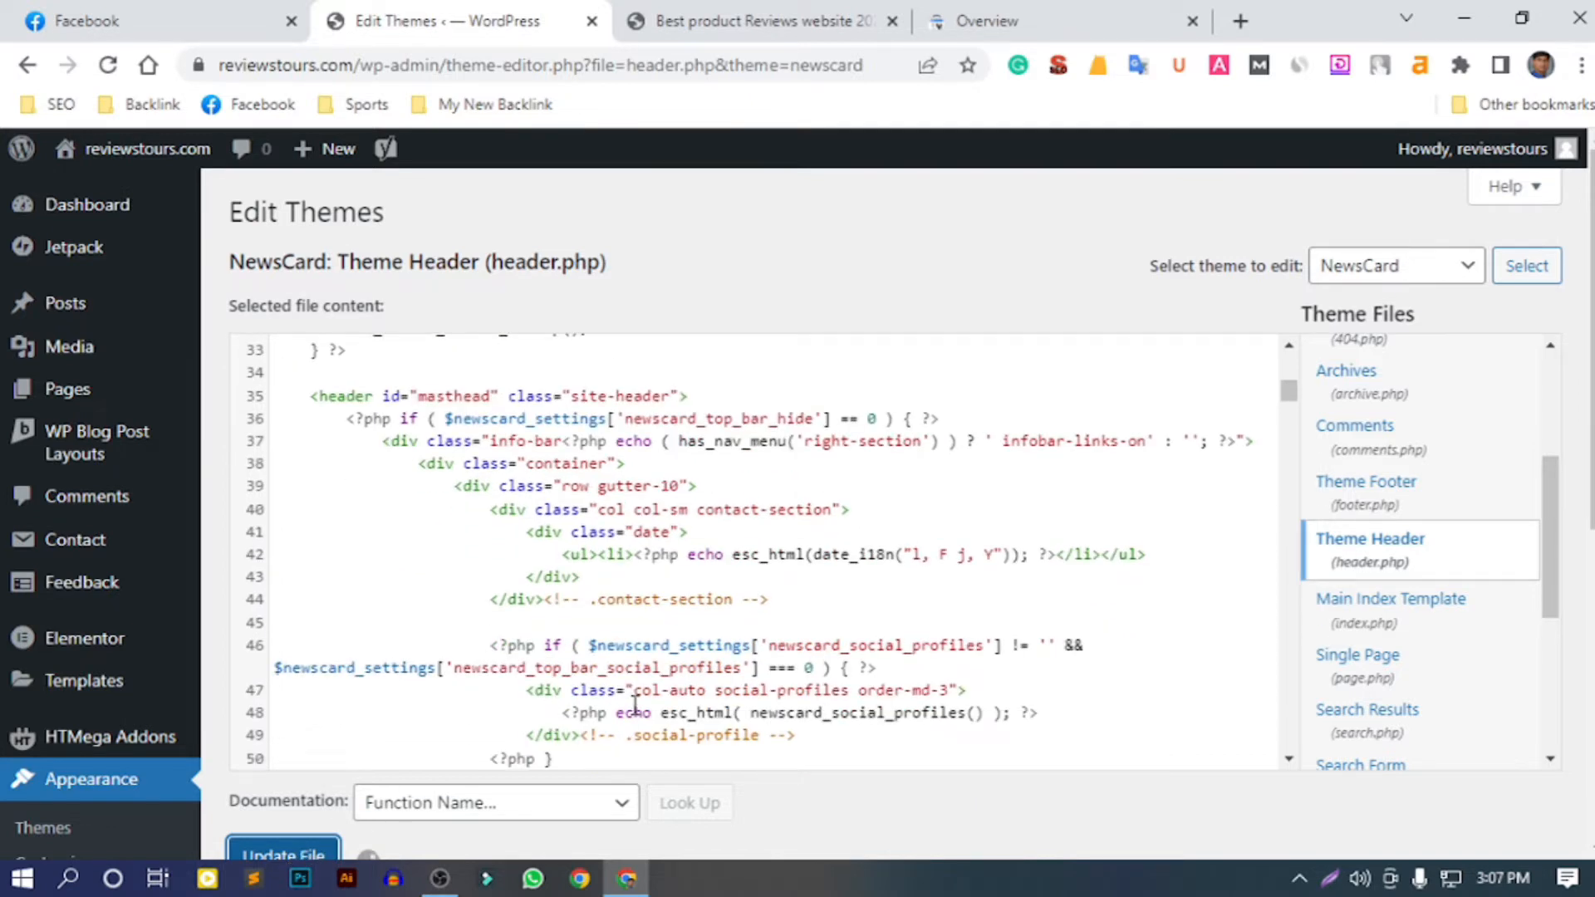
{"action": "scroll", "coordinate": [885, 729], "scroll_direction": "down", "scroll_amount": 3}
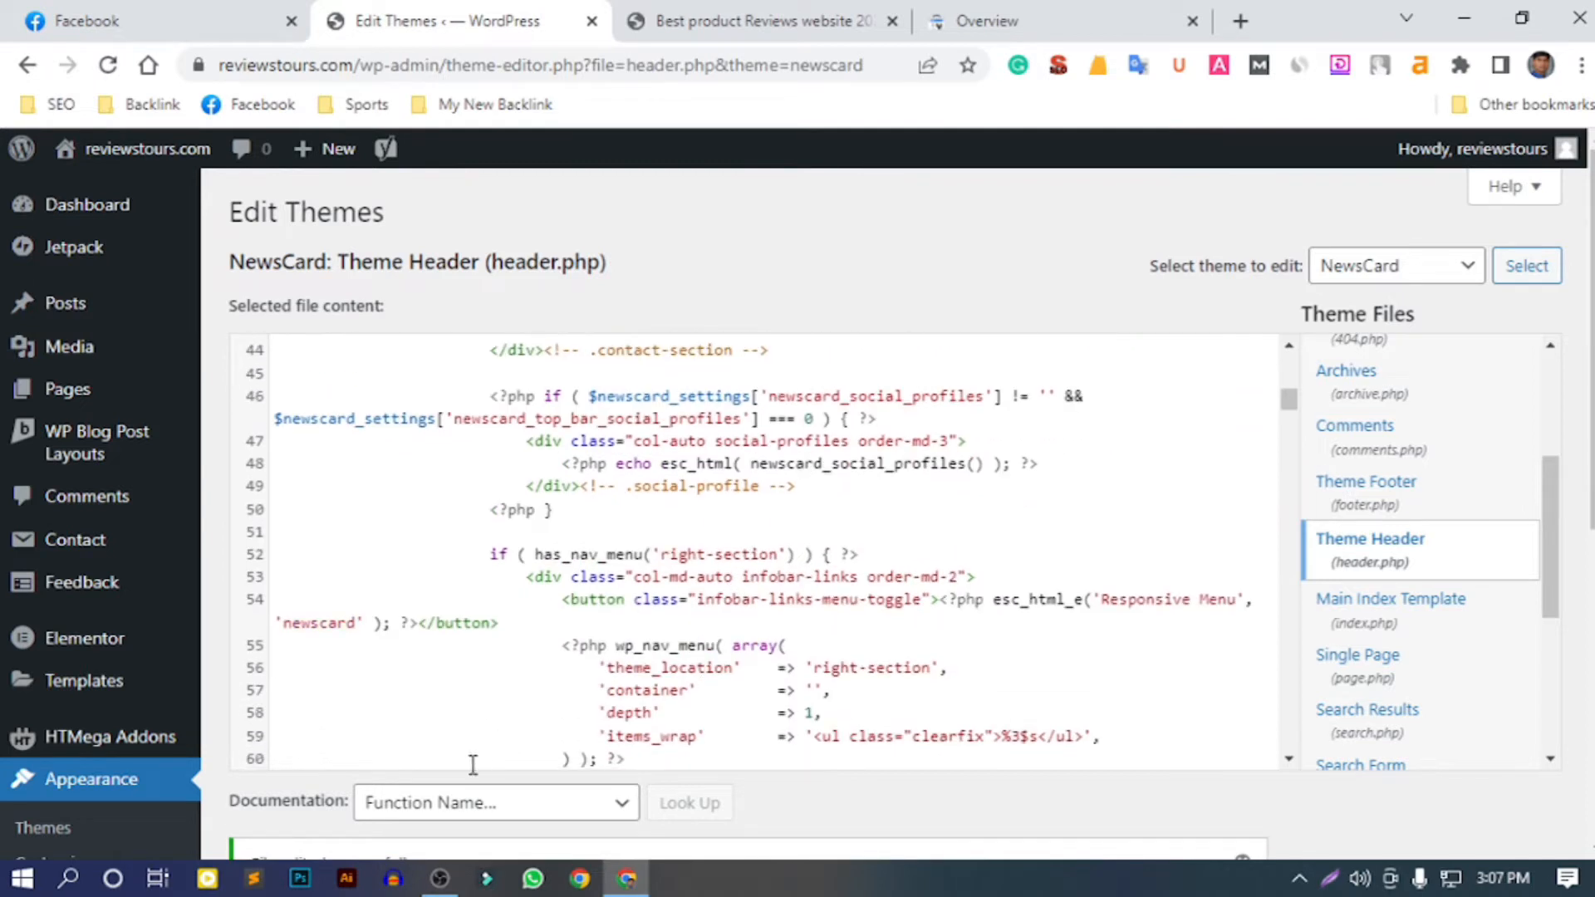
{"action": "left_click", "coordinate": [94, 682]}
{"action": "scroll", "coordinate": [634, 631], "scroll_direction": "up", "scroll_amount": 5}
{"action": "scroll", "coordinate": [634, 631], "scroll_direction": "up", "scroll_amount": 5}
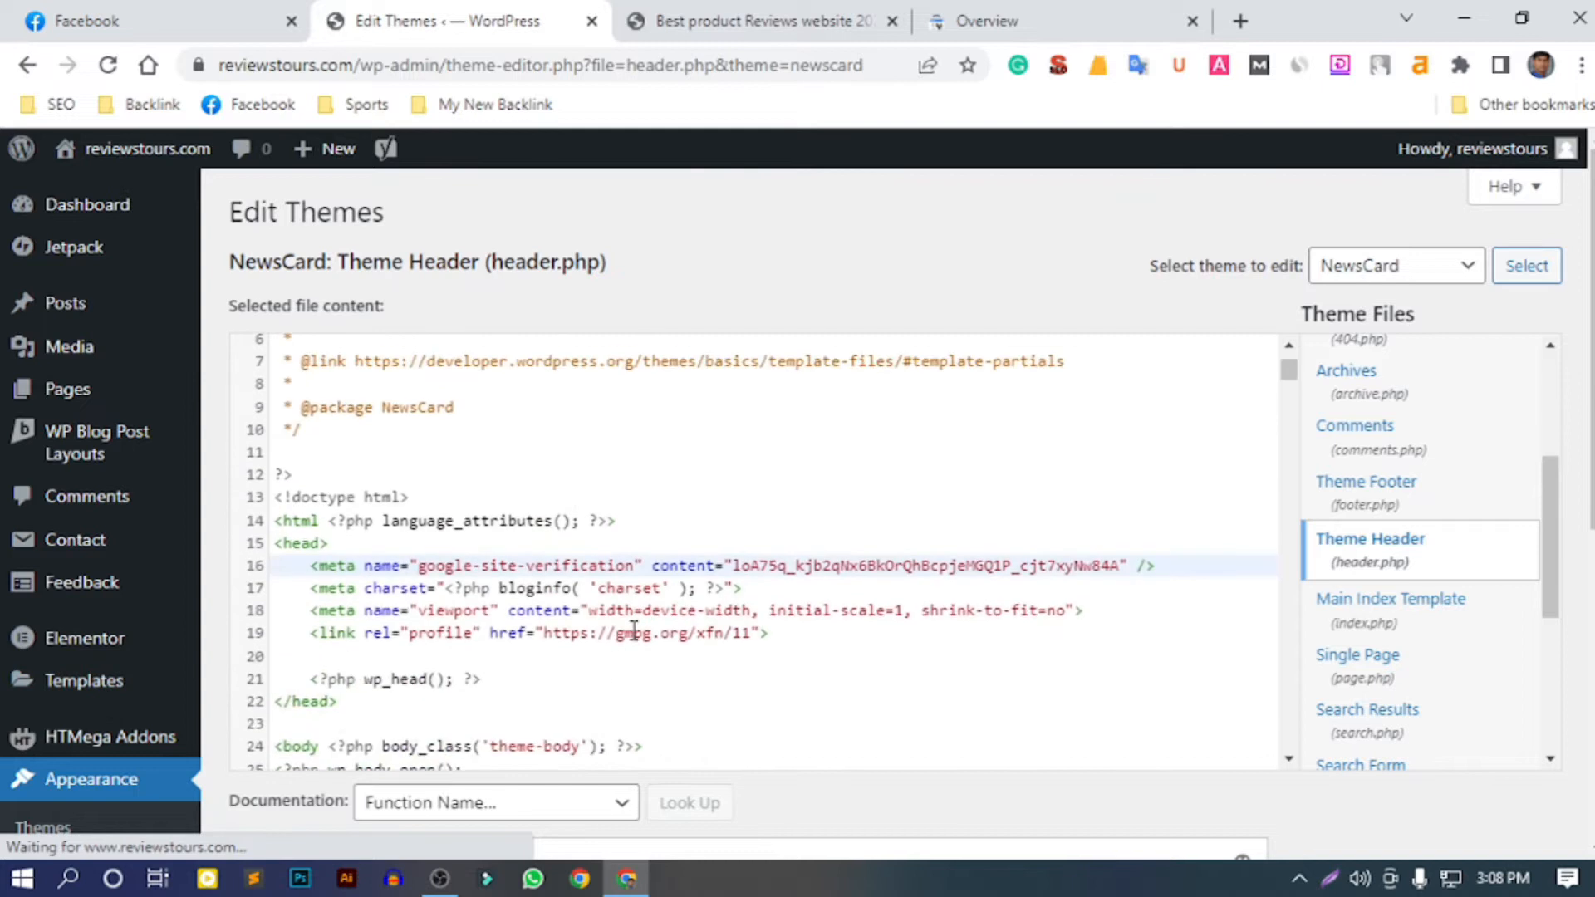
Open Yoast SEO's general settings and show its Webmaster Tools verification fields
{"action": "mouse_move", "coordinate": [71, 598]}
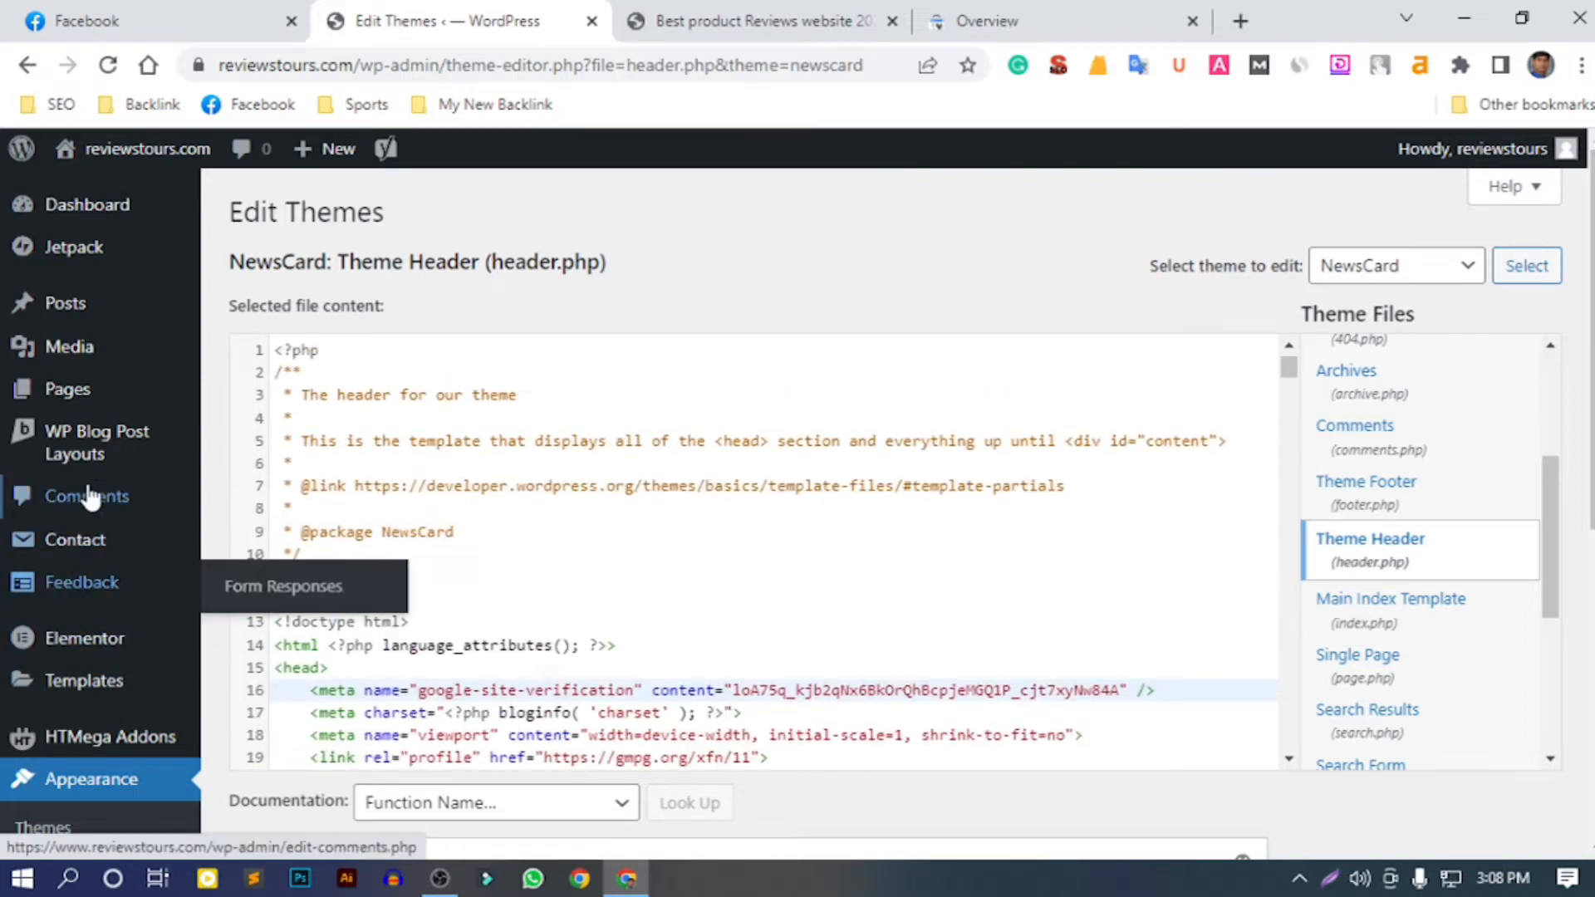
{"action": "scroll", "coordinate": [102, 706], "scroll_direction": "down", "scroll_amount": 5}
{"action": "scroll", "coordinate": [102, 706], "scroll_direction": "down", "scroll_amount": 1}
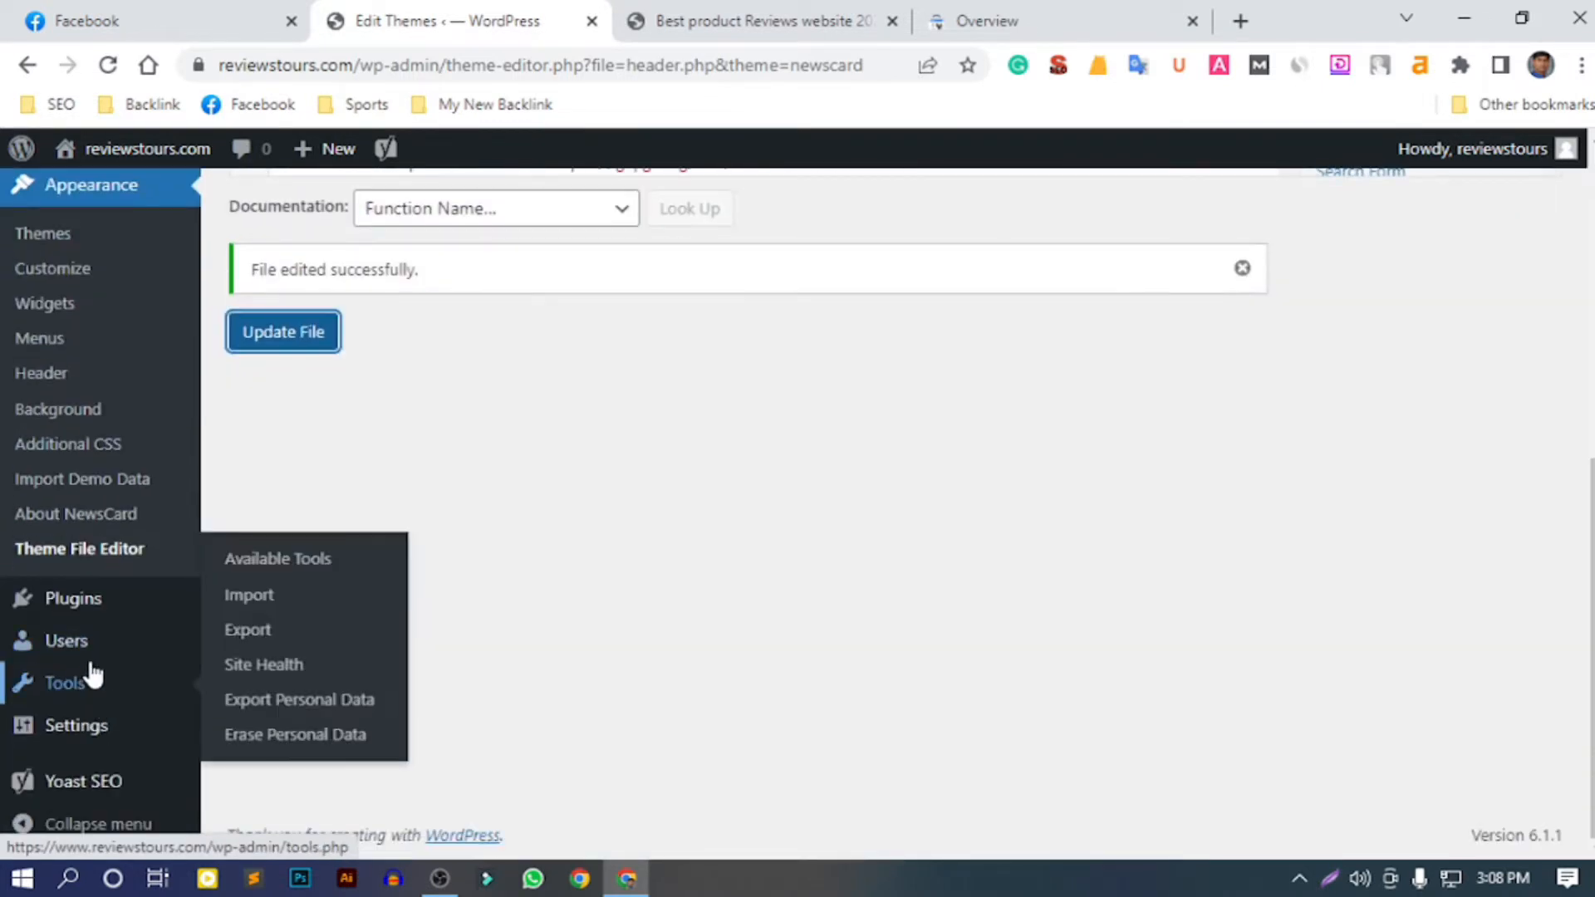
{"action": "left_click", "coordinate": [97, 777]}
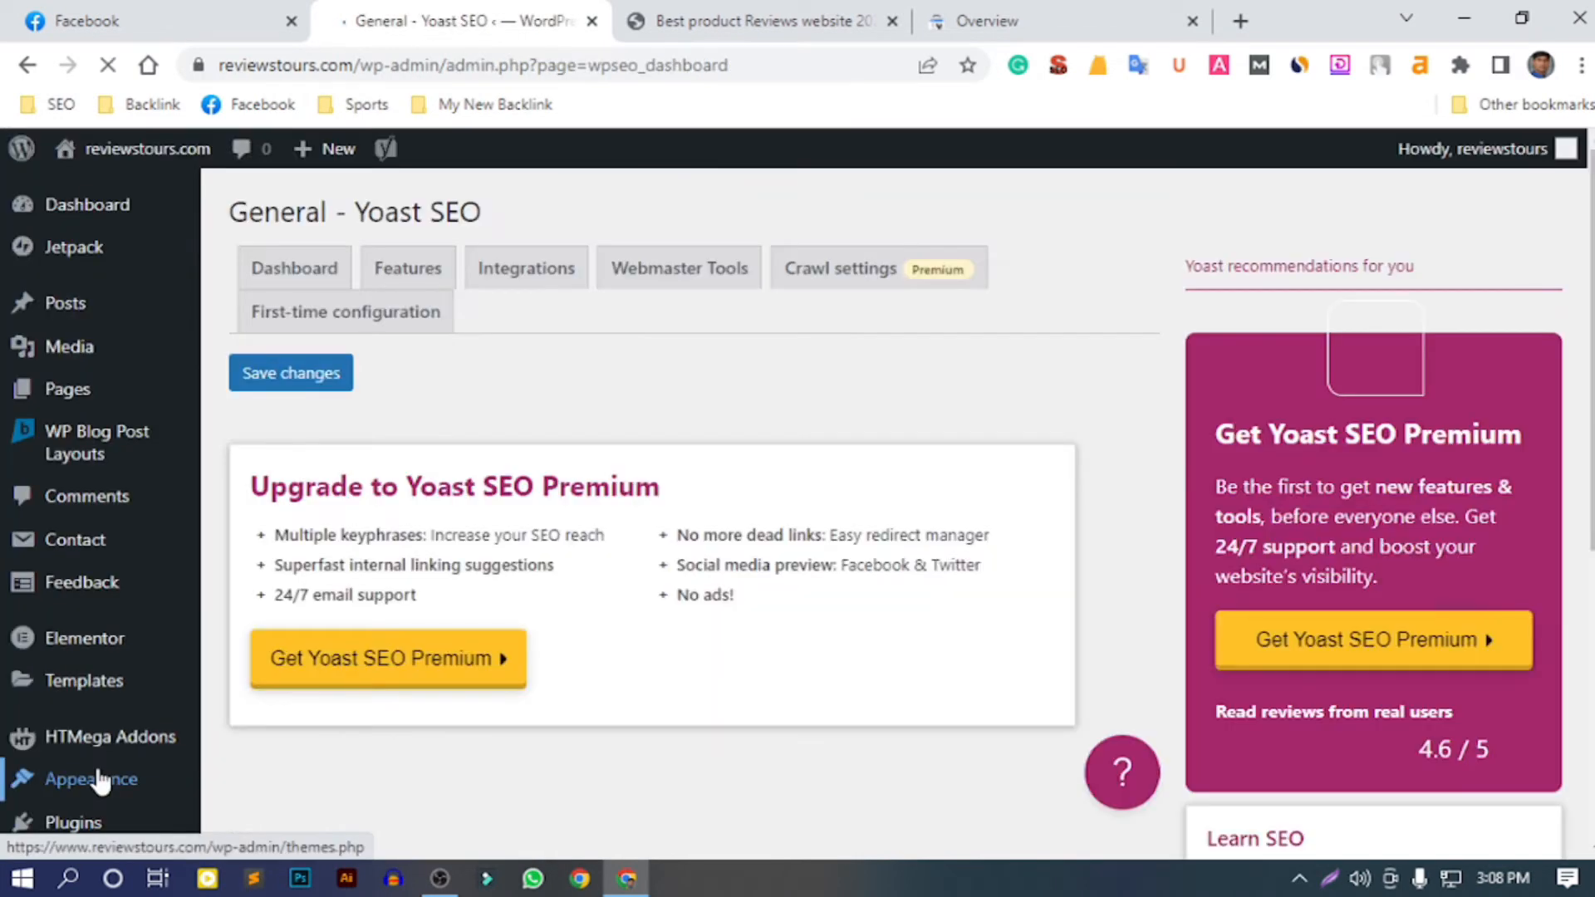
{"action": "left_click", "coordinate": [665, 275]}
{"action": "scroll", "coordinate": [670, 327], "scroll_direction": "down", "scroll_amount": 5}
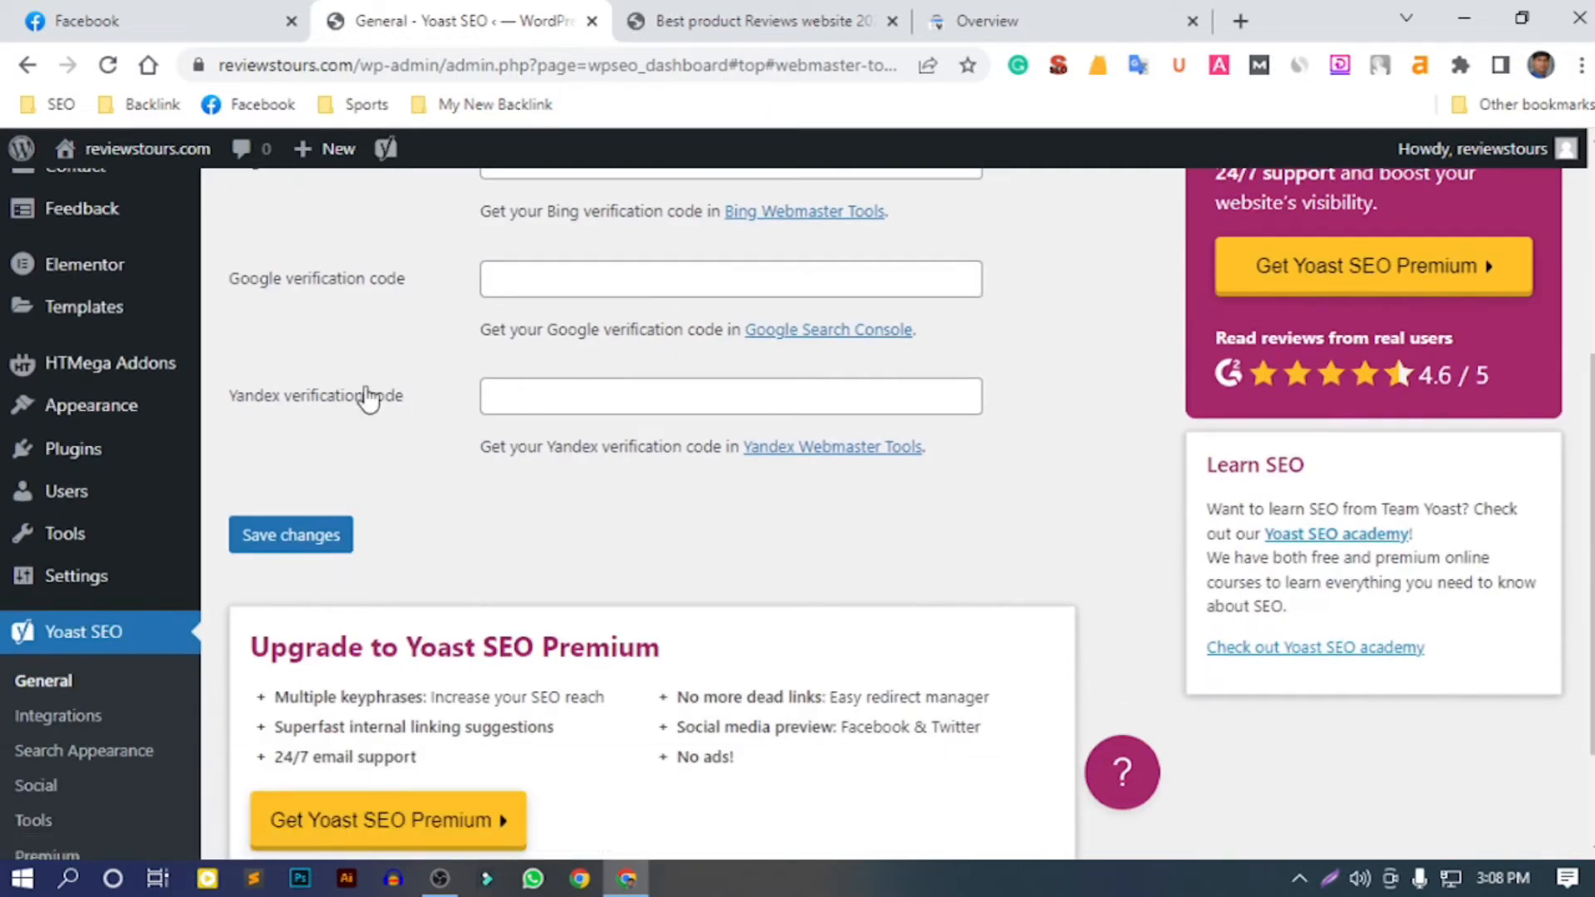
Try pasting the copied verification meta tag into the Google verification code field, and clear the field again without saving
{"action": "scroll", "coordinate": [360, 436], "scroll_direction": "up", "scroll_amount": 2}
{"action": "left_click", "coordinate": [565, 405]}
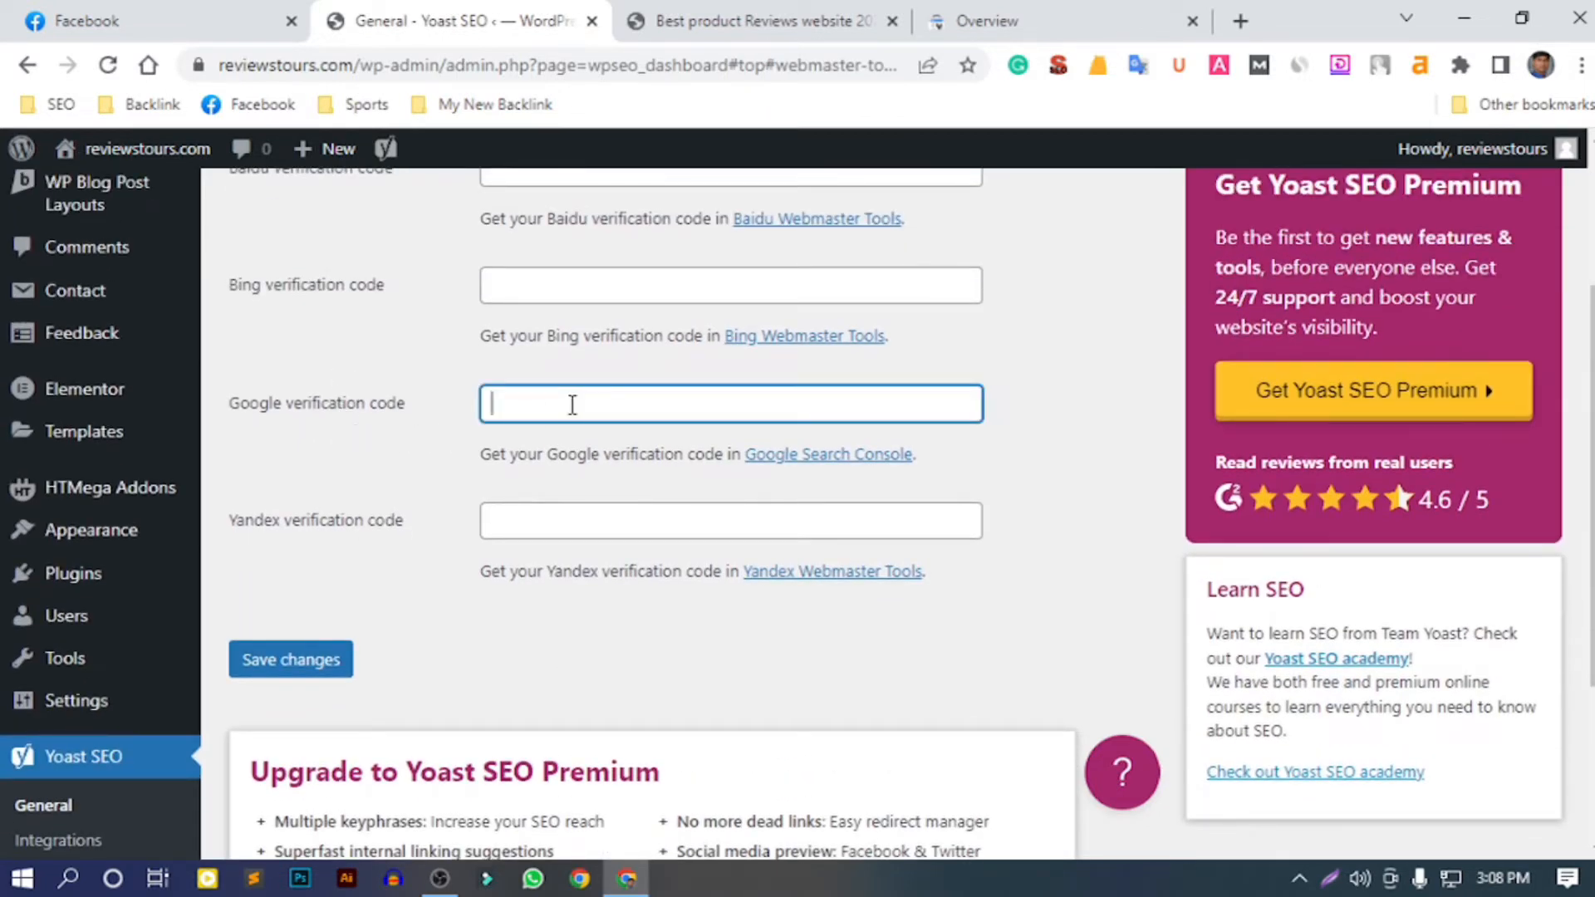
{"action": "key", "text": "ctrl+v"}
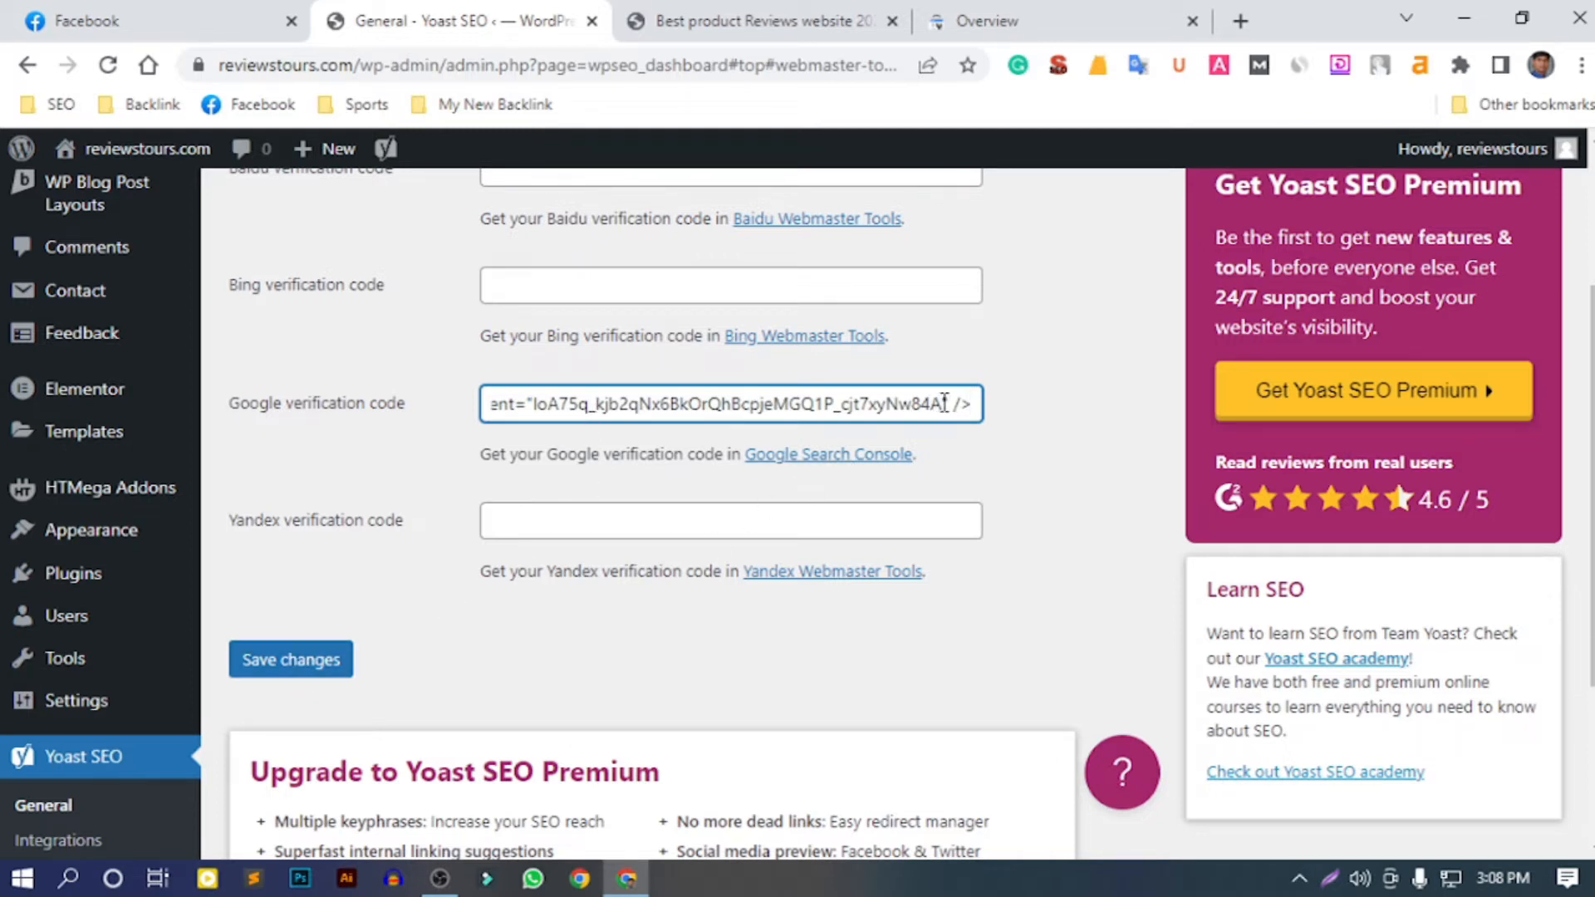
{"action": "left_click_drag", "start_coordinate": [972, 405], "coordinate": [359, 428]}
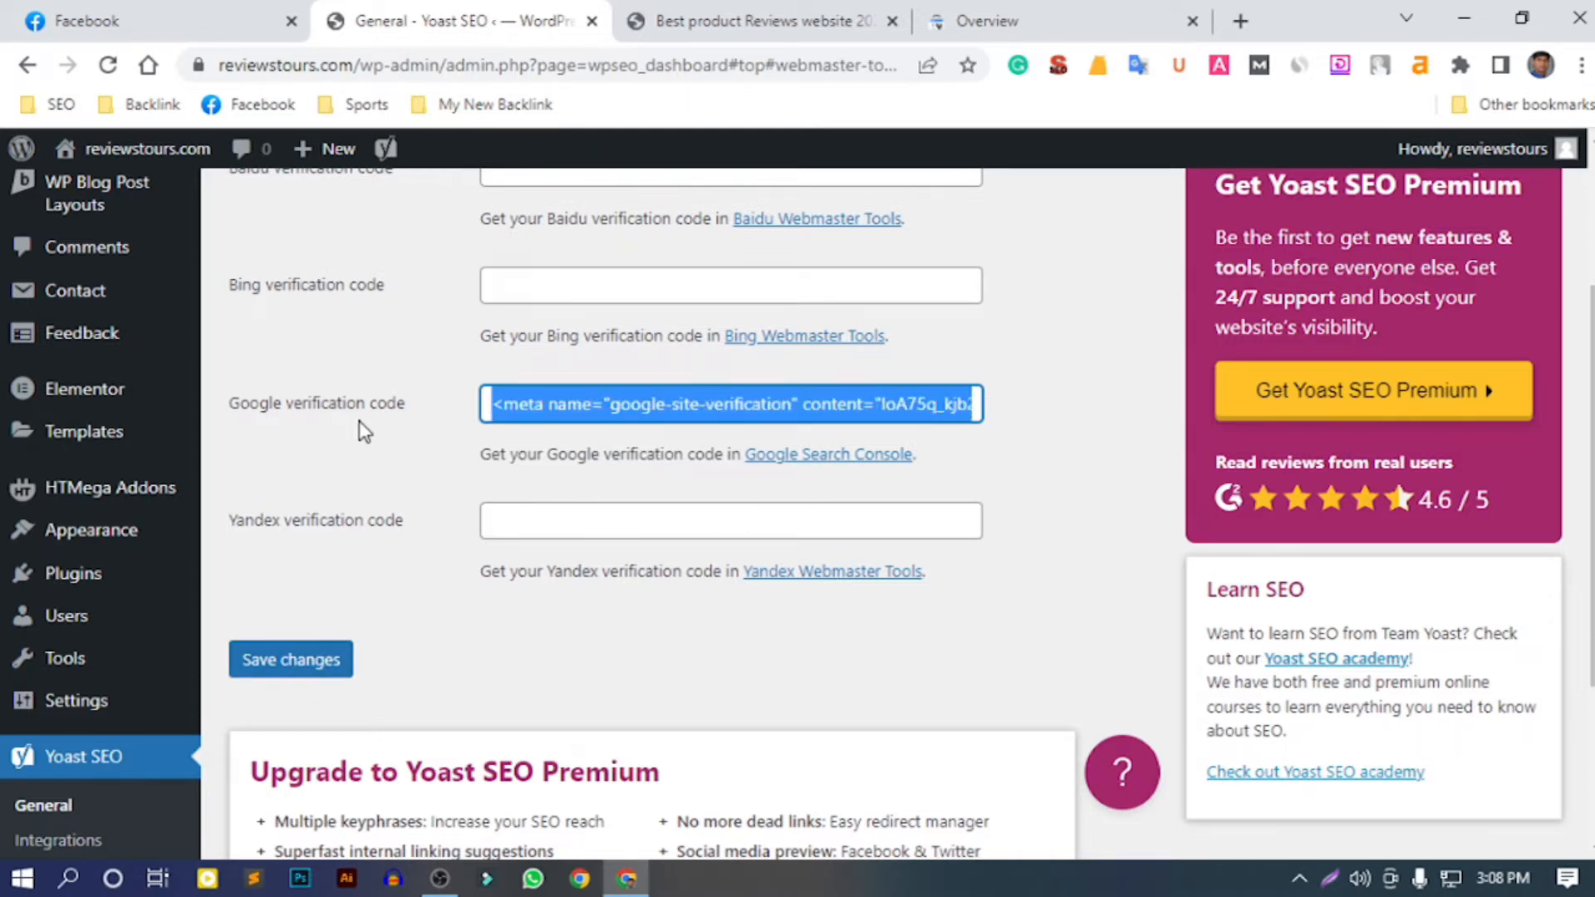
{"action": "key", "text": "BackSpace"}
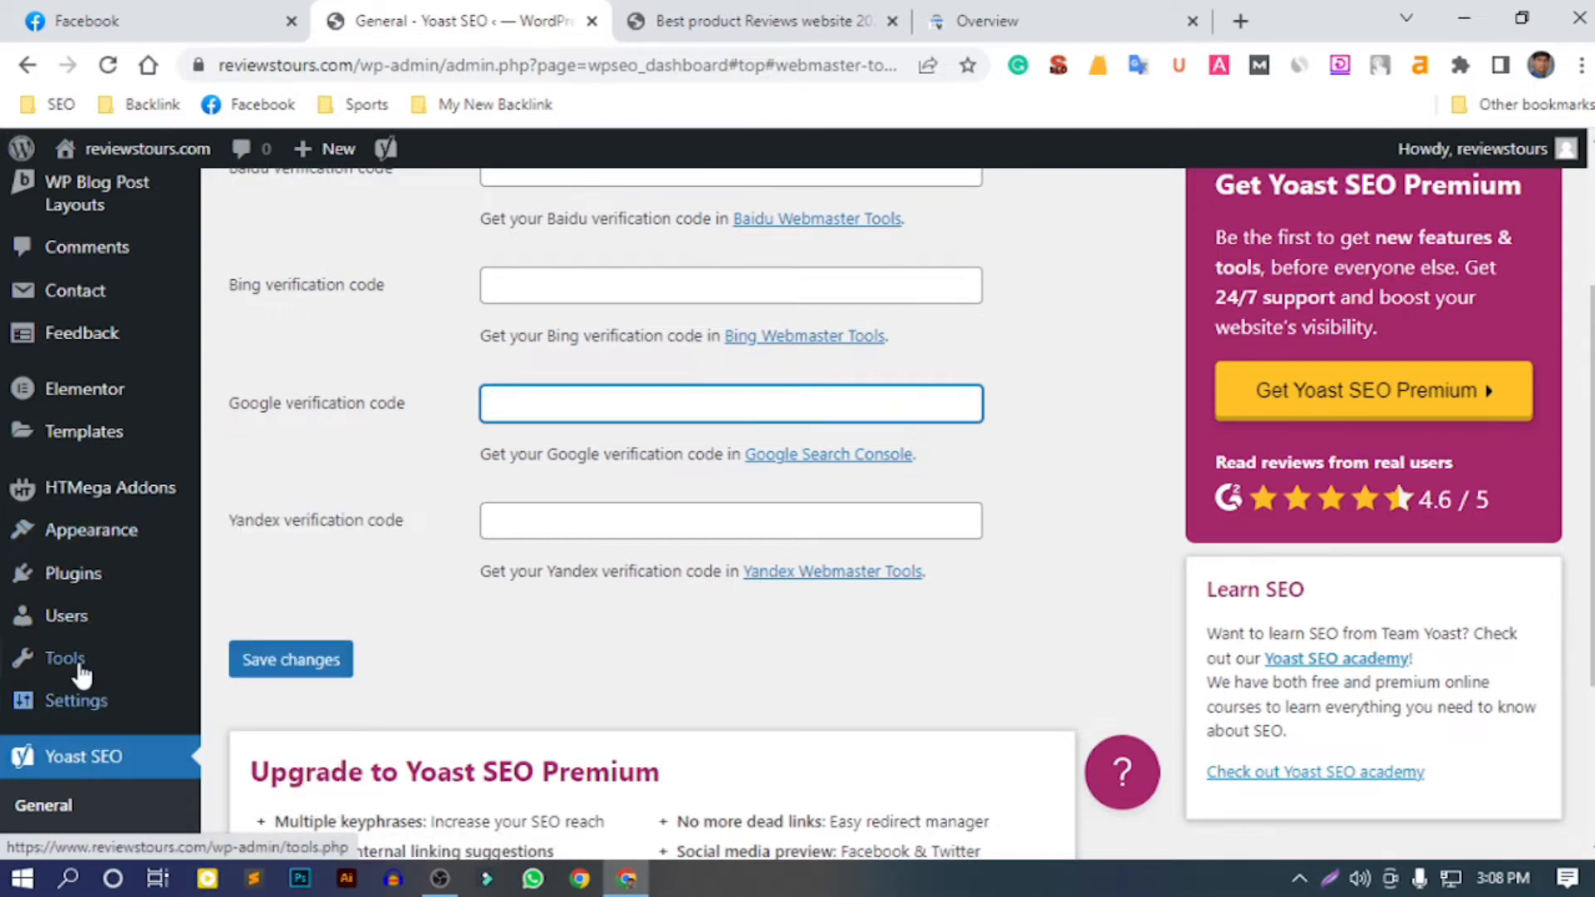
Go to the page for adding new plugins and search the plugin directory for "Heder"
{"action": "mouse_move", "coordinate": [74, 584]}
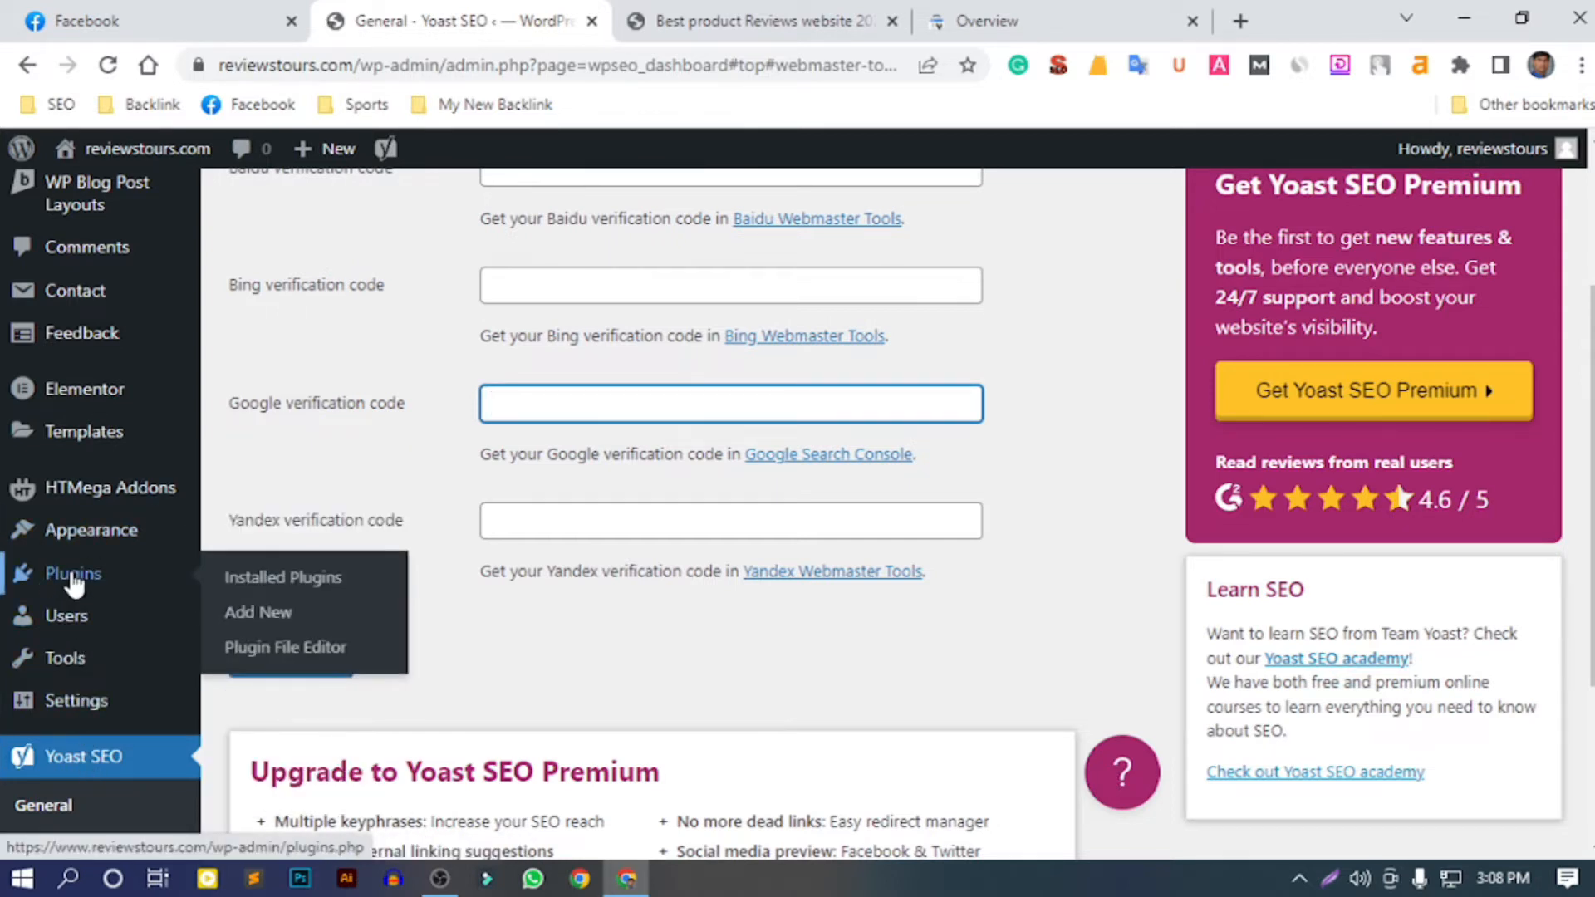
{"action": "left_click", "coordinate": [75, 584]}
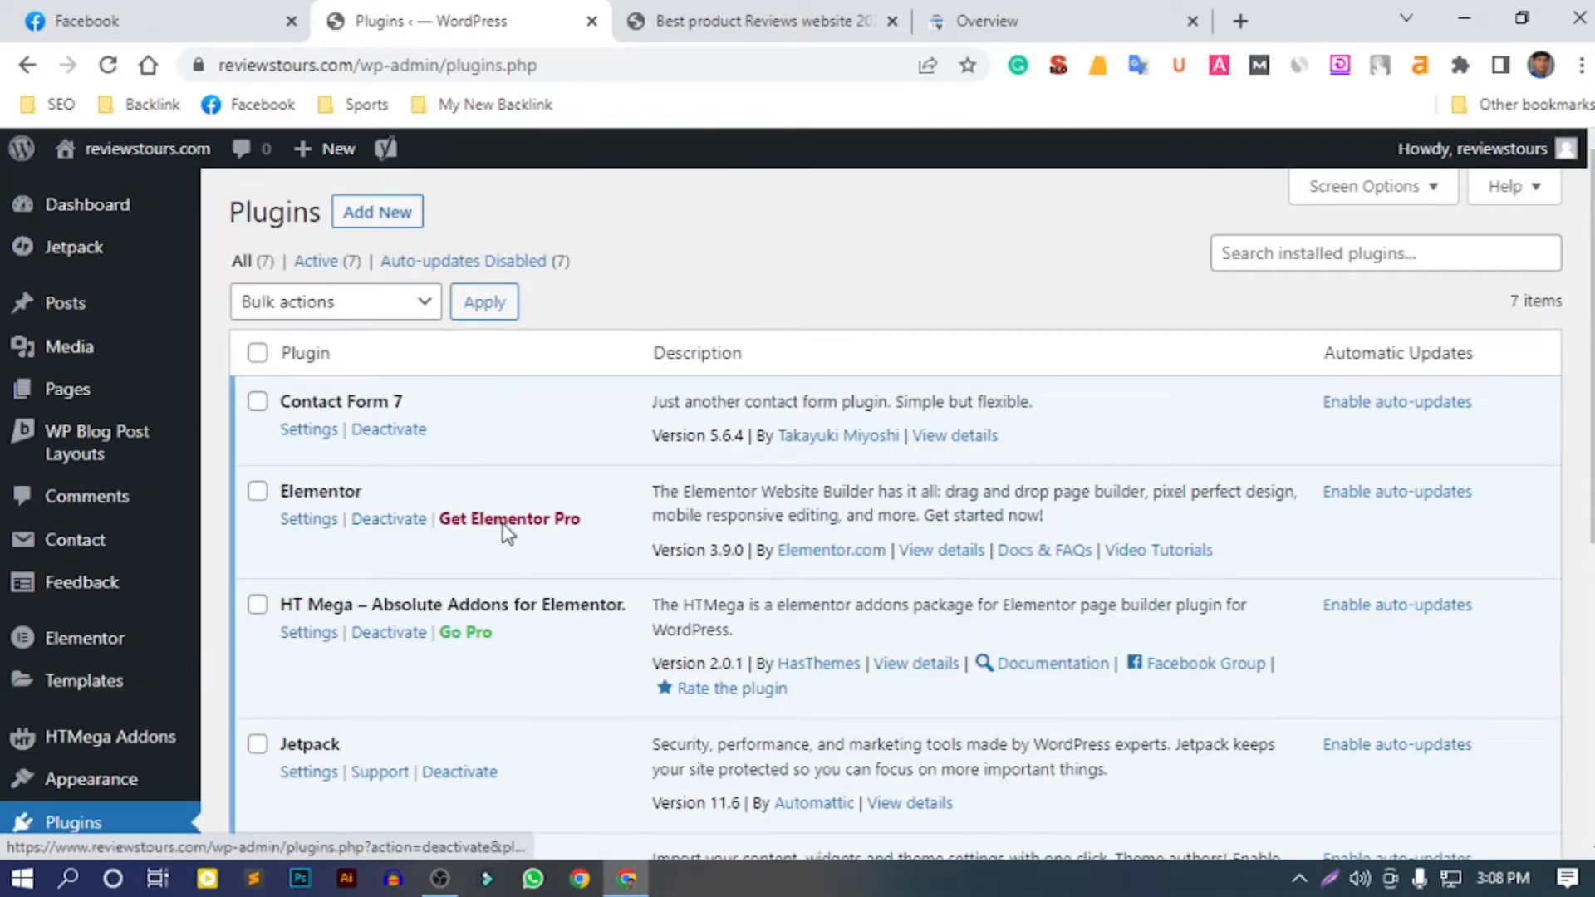
{"action": "left_click", "coordinate": [394, 215]}
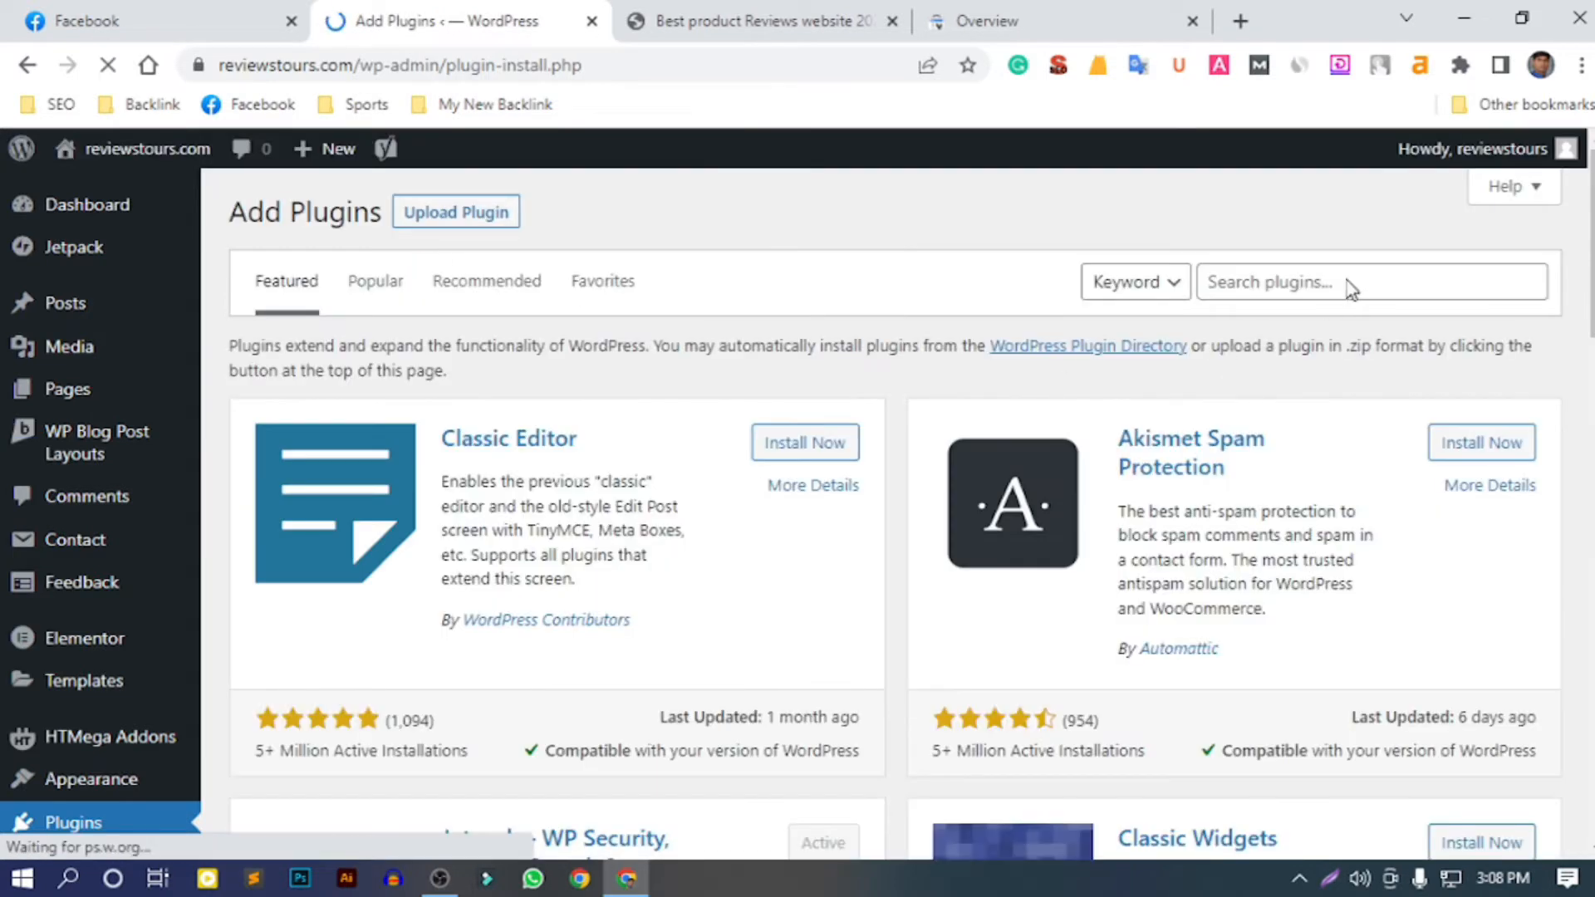
{"action": "left_click", "coordinate": [1349, 286]}
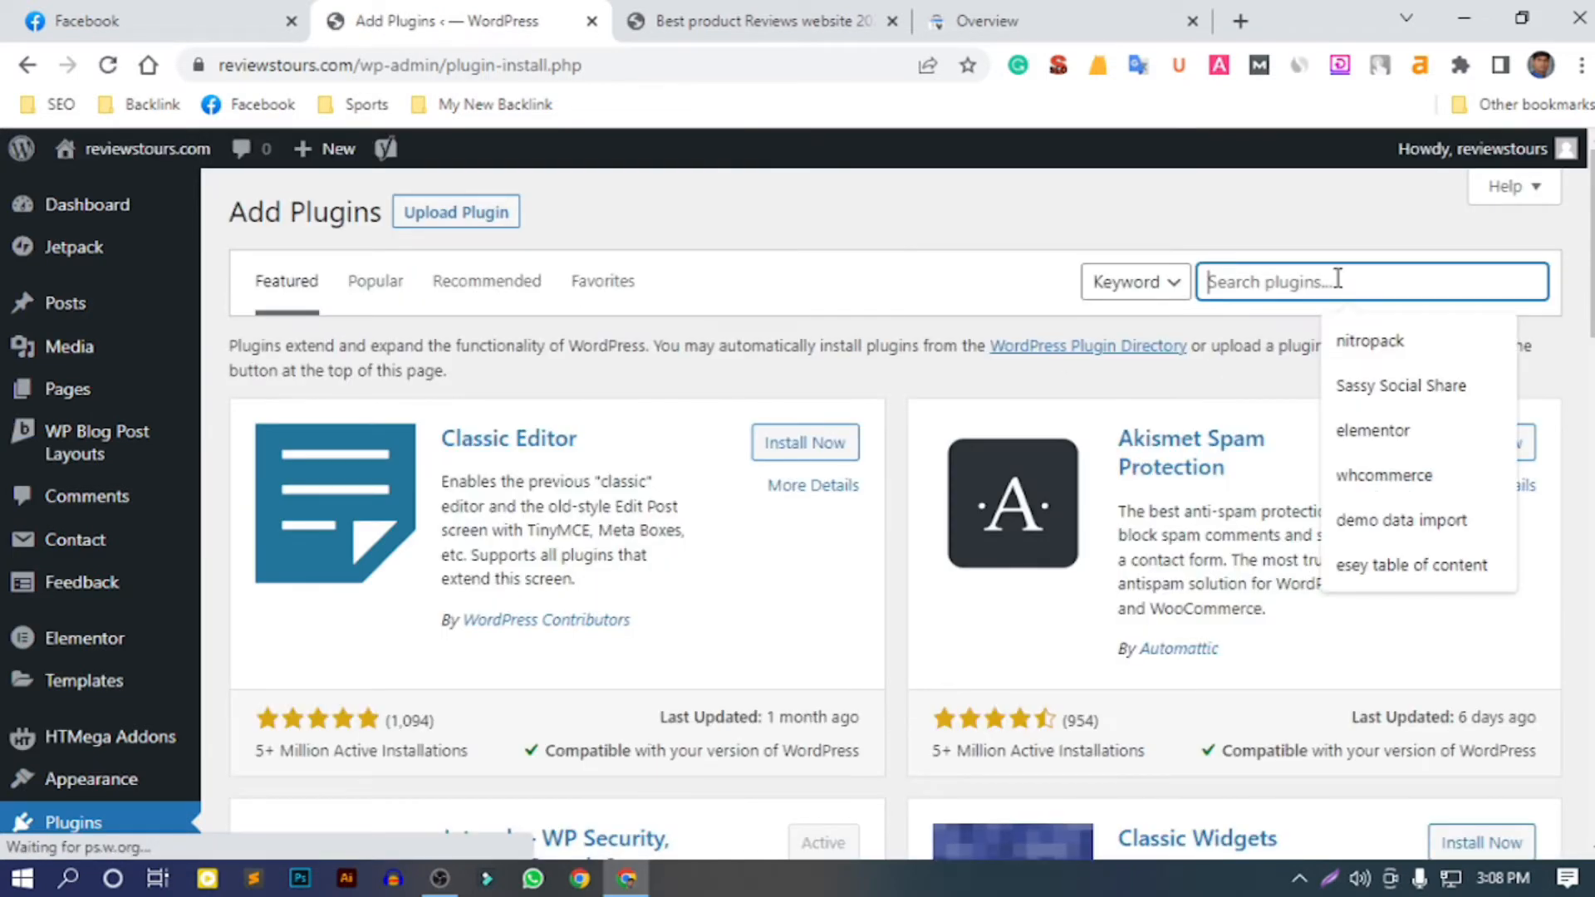
{"action": "type", "text": "Heder"}
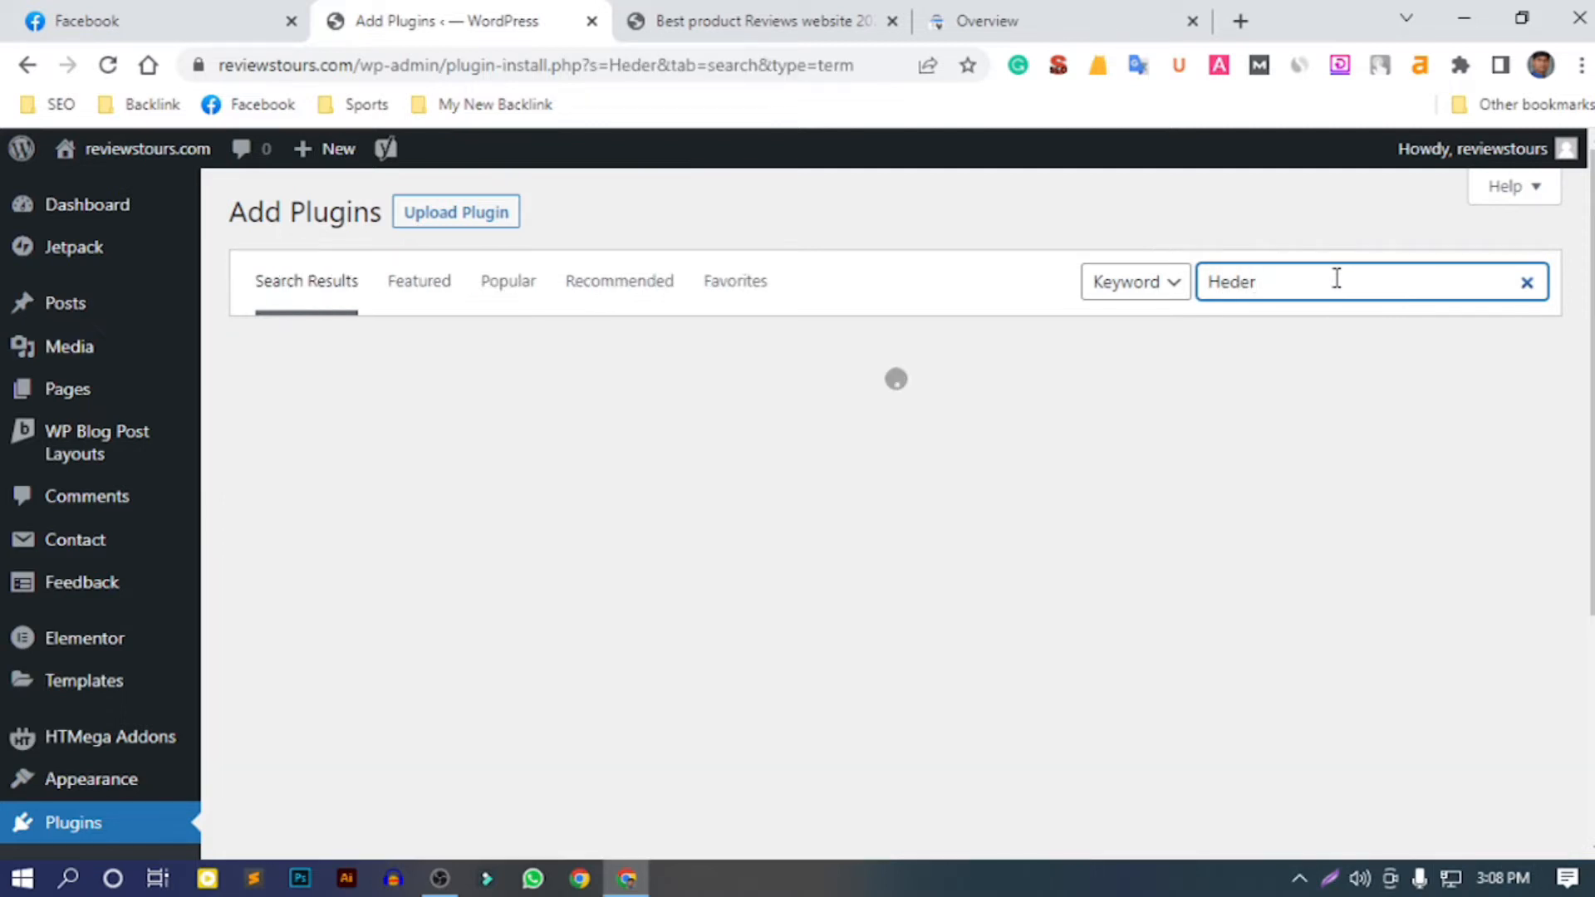
{"action": "scroll", "coordinate": [636, 552], "scroll_direction": "down", "scroll_amount": 3}
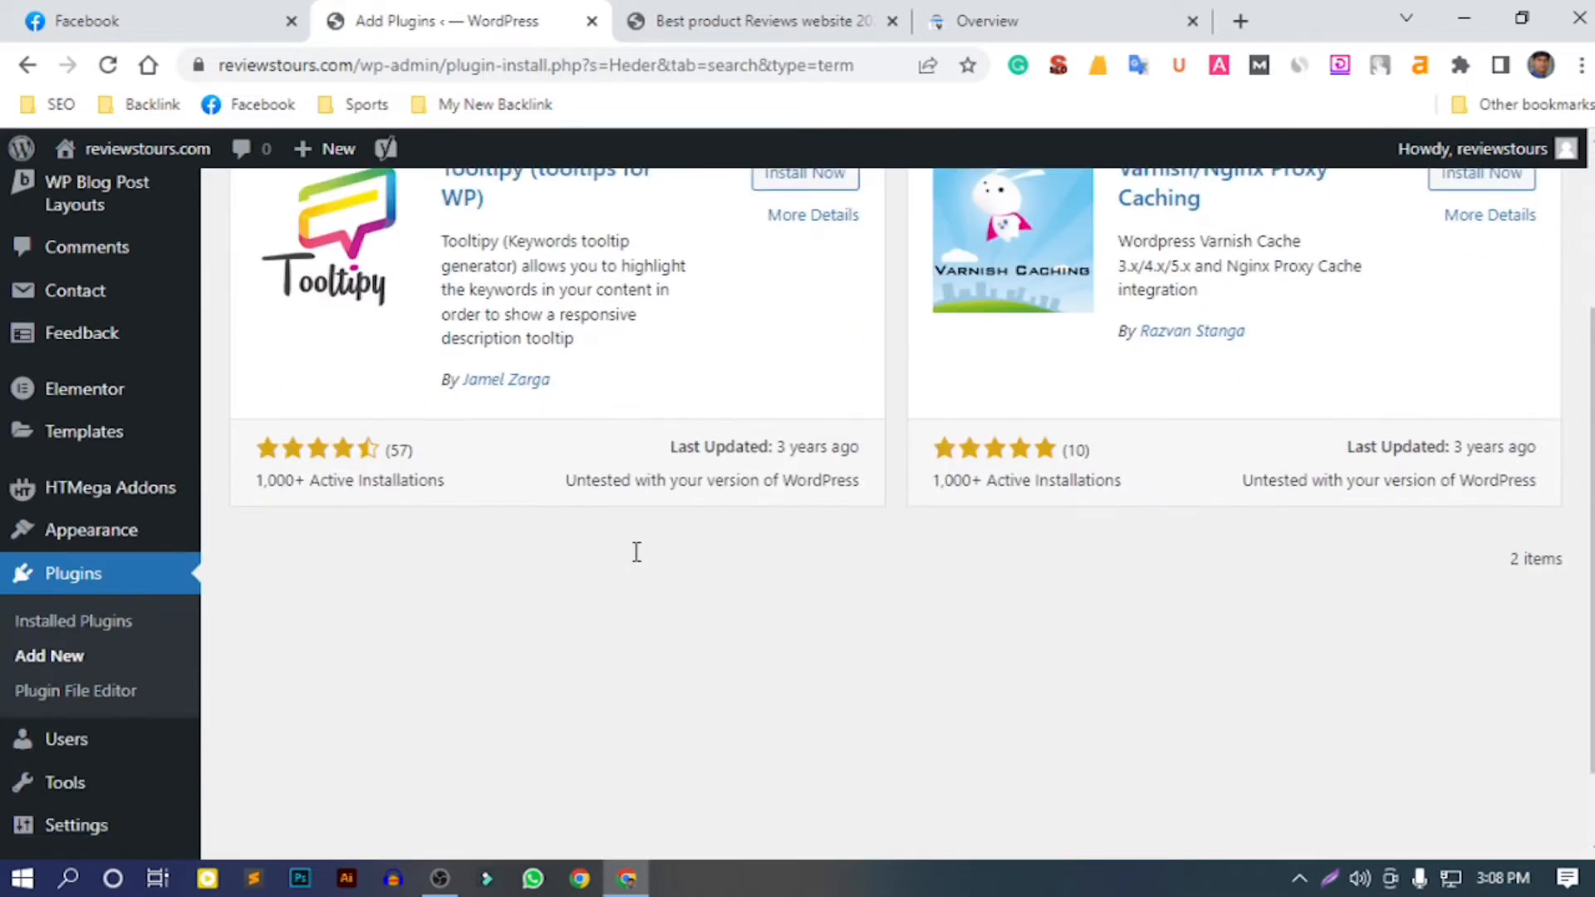
{"action": "scroll", "coordinate": [795, 529], "scroll_direction": "up", "scroll_amount": 2}
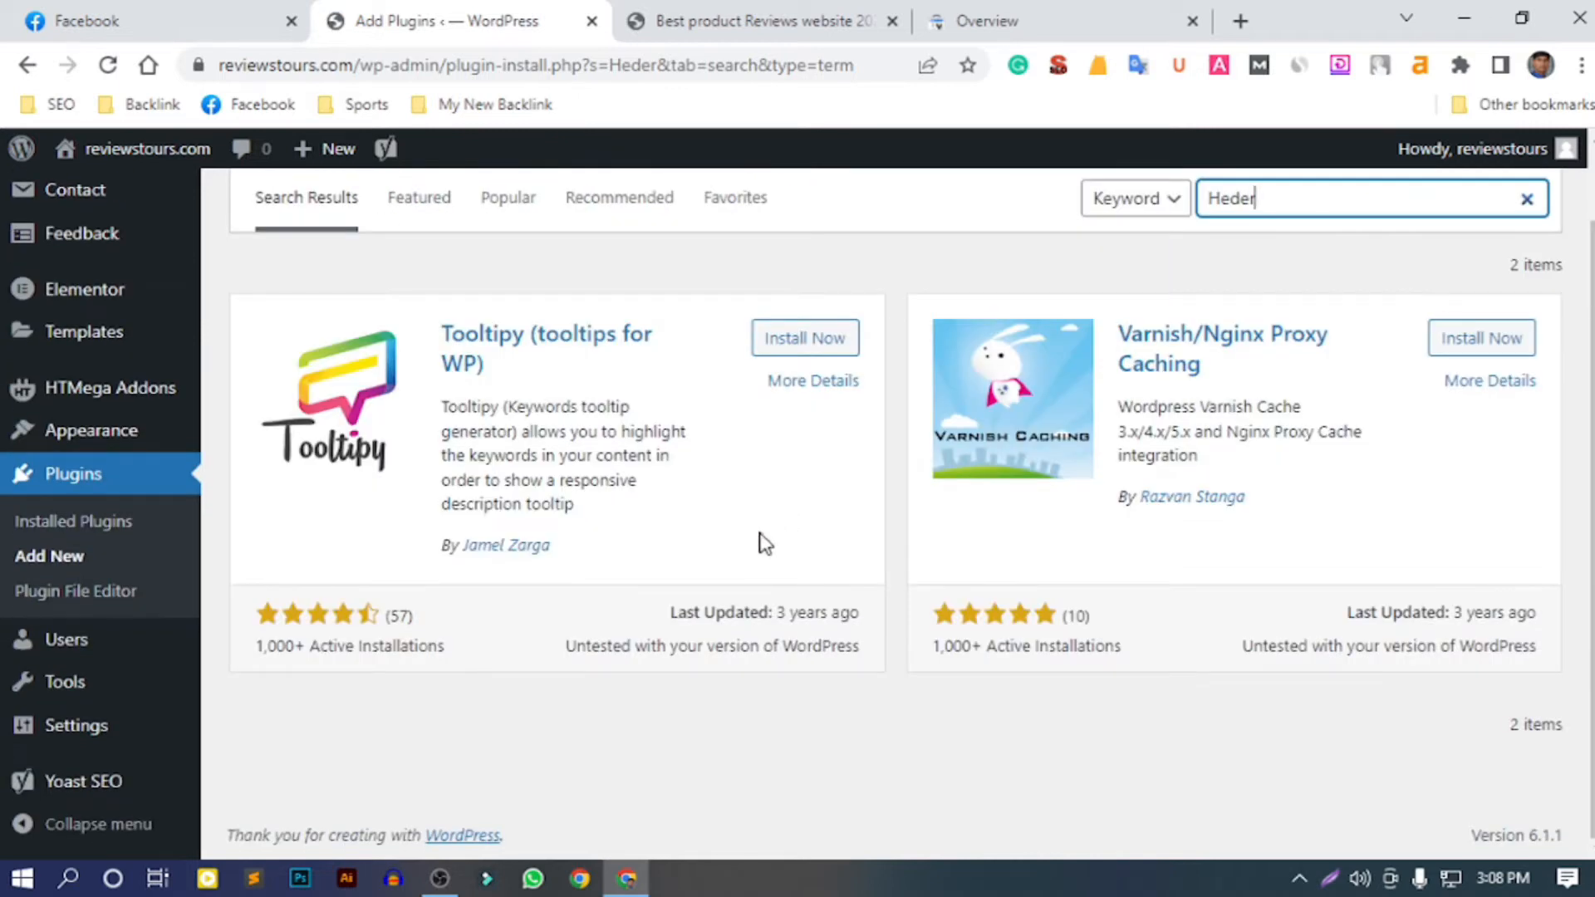
Search for "Head" and look through the header and footer code plugins, such as Header Footer Code Manager
{"action": "scroll", "coordinate": [775, 680], "scroll_direction": "up", "scroll_amount": 1}
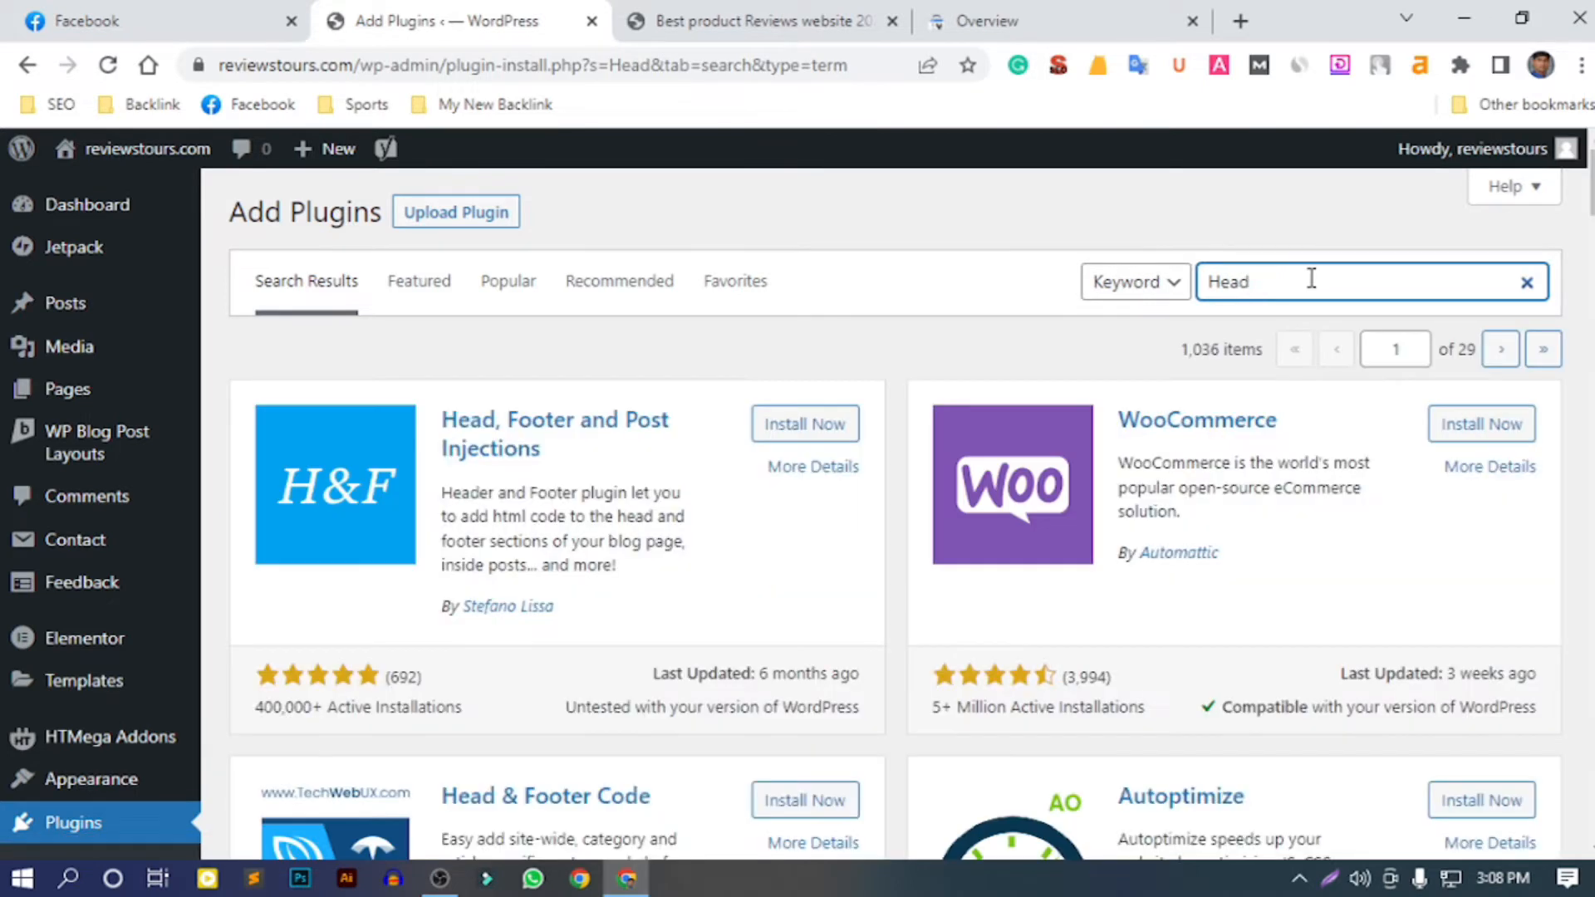
{"action": "scroll", "coordinate": [1080, 430], "scroll_direction": "down", "scroll_amount": 5}
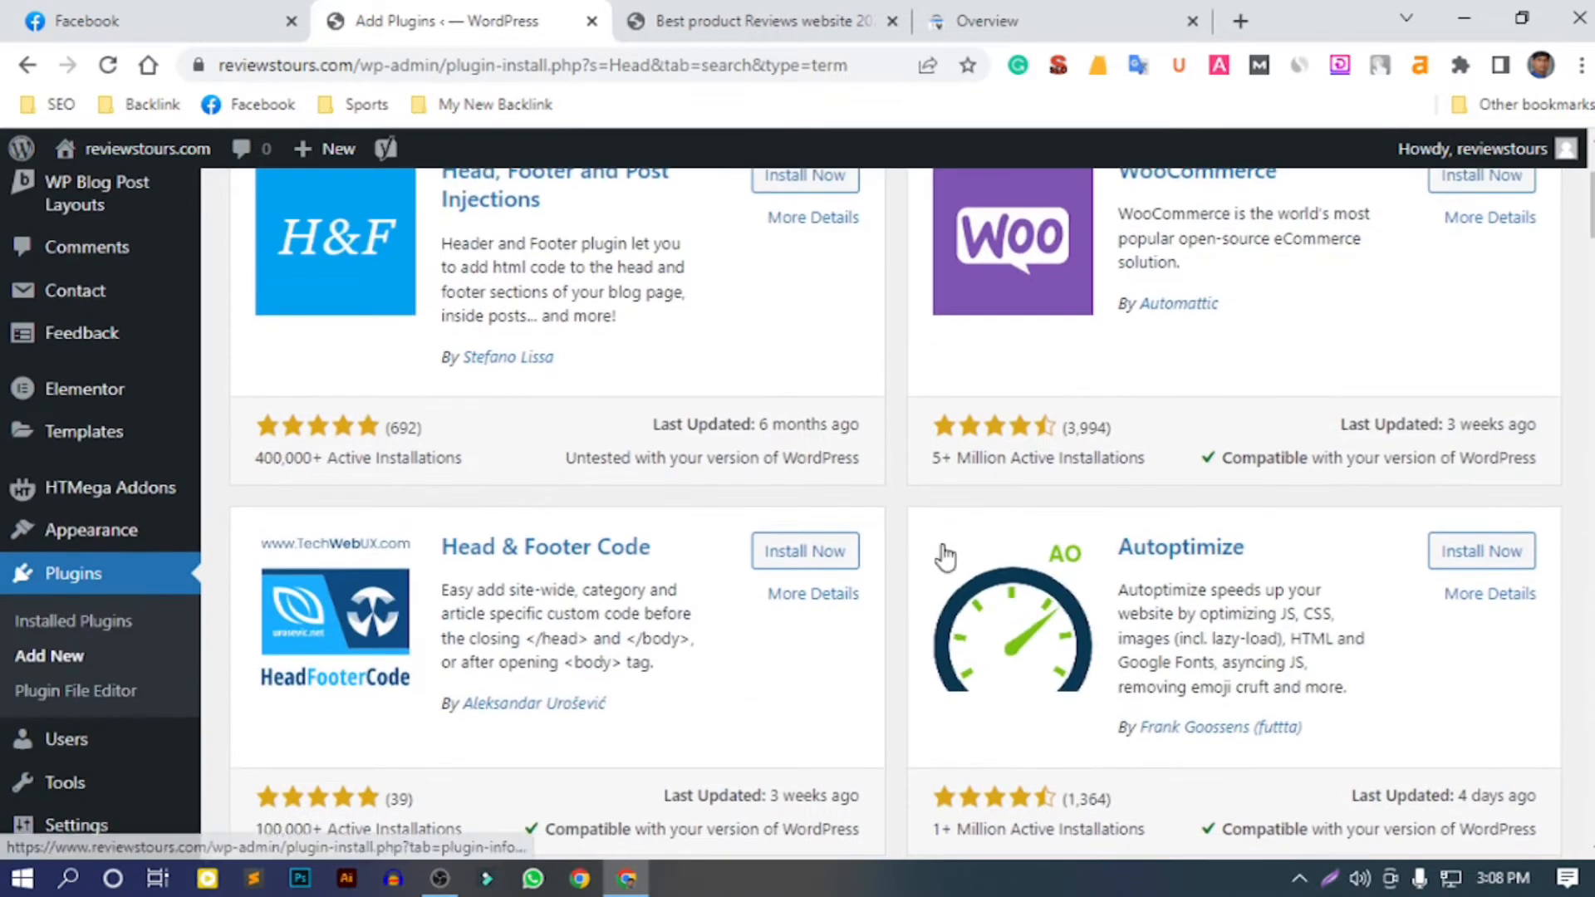
{"action": "scroll", "coordinate": [800, 591], "scroll_direction": "down", "scroll_amount": 2}
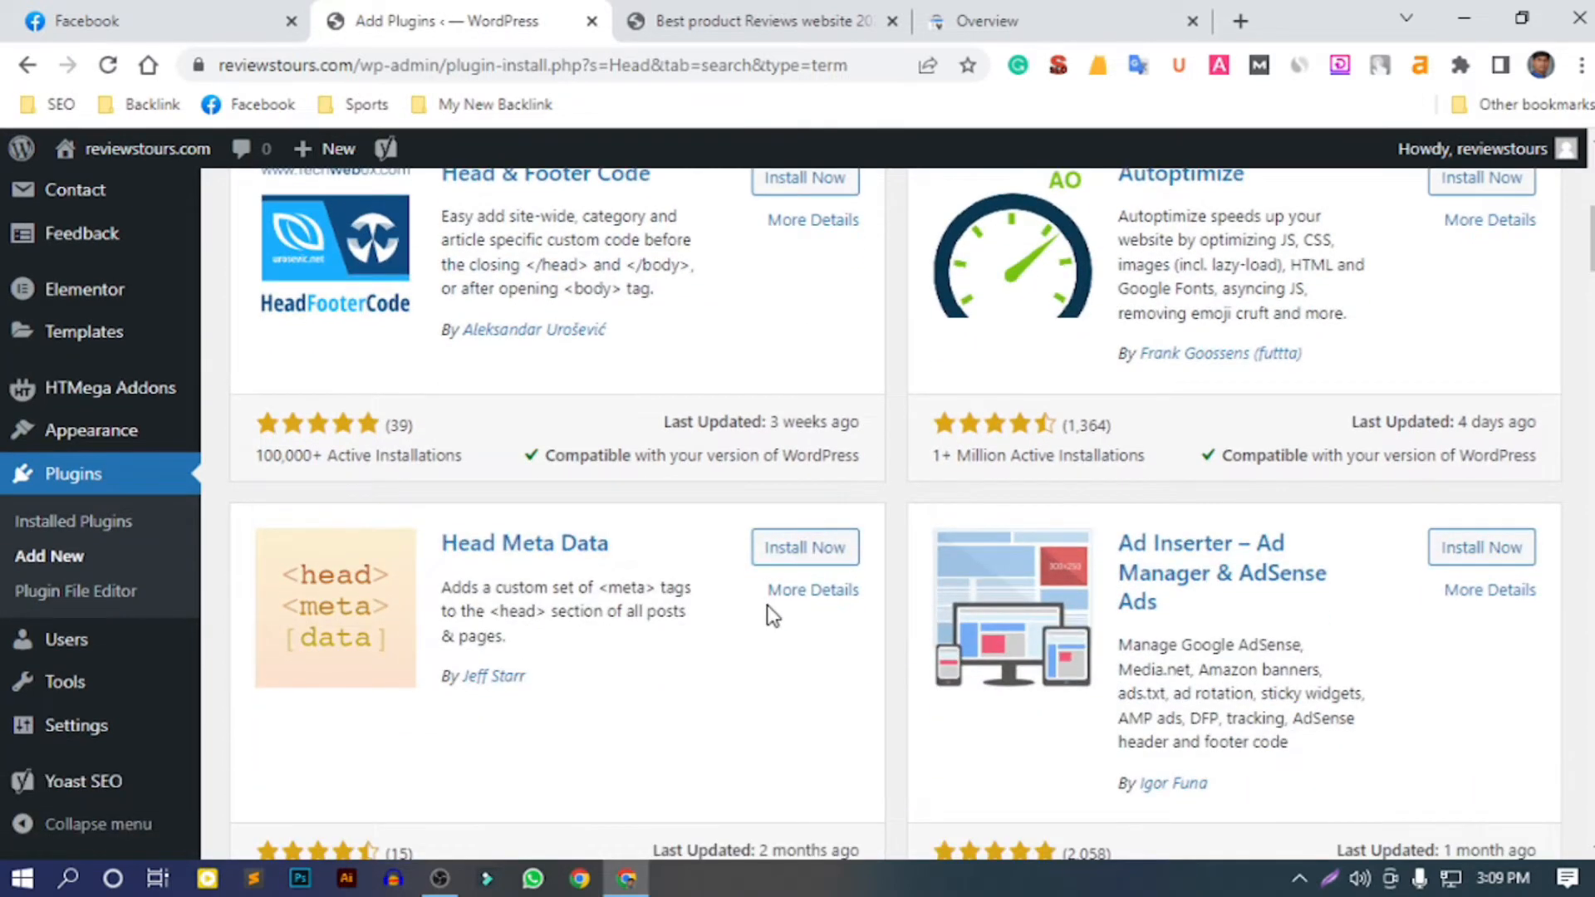
{"action": "scroll", "coordinate": [772, 615], "scroll_direction": "down", "scroll_amount": 4}
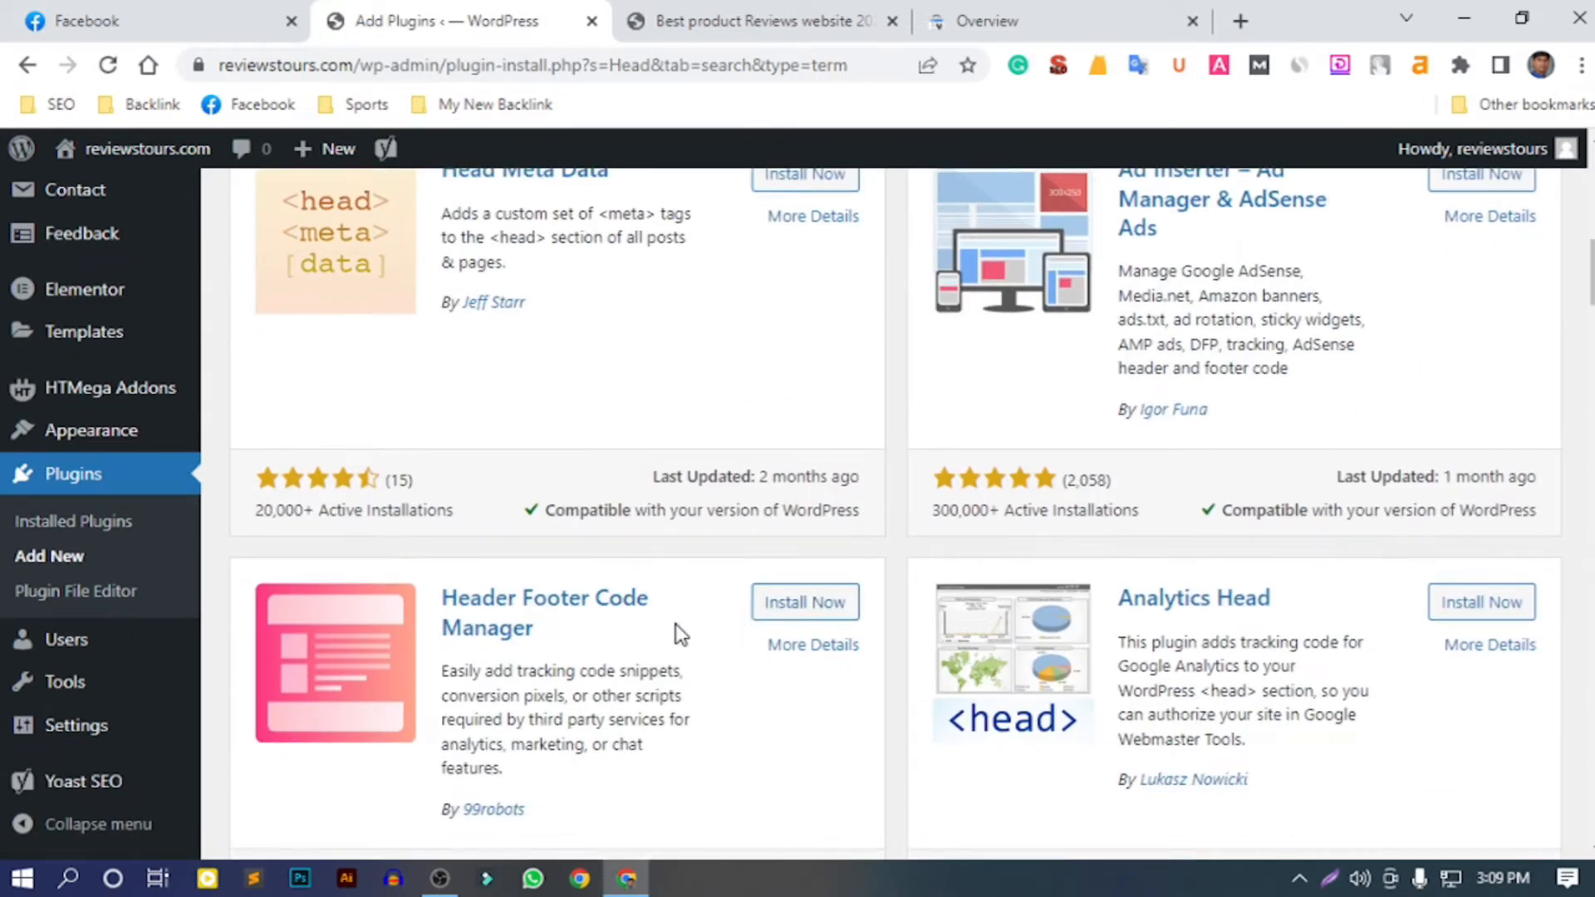
{"action": "scroll", "coordinate": [582, 634], "scroll_direction": "down", "scroll_amount": 1}
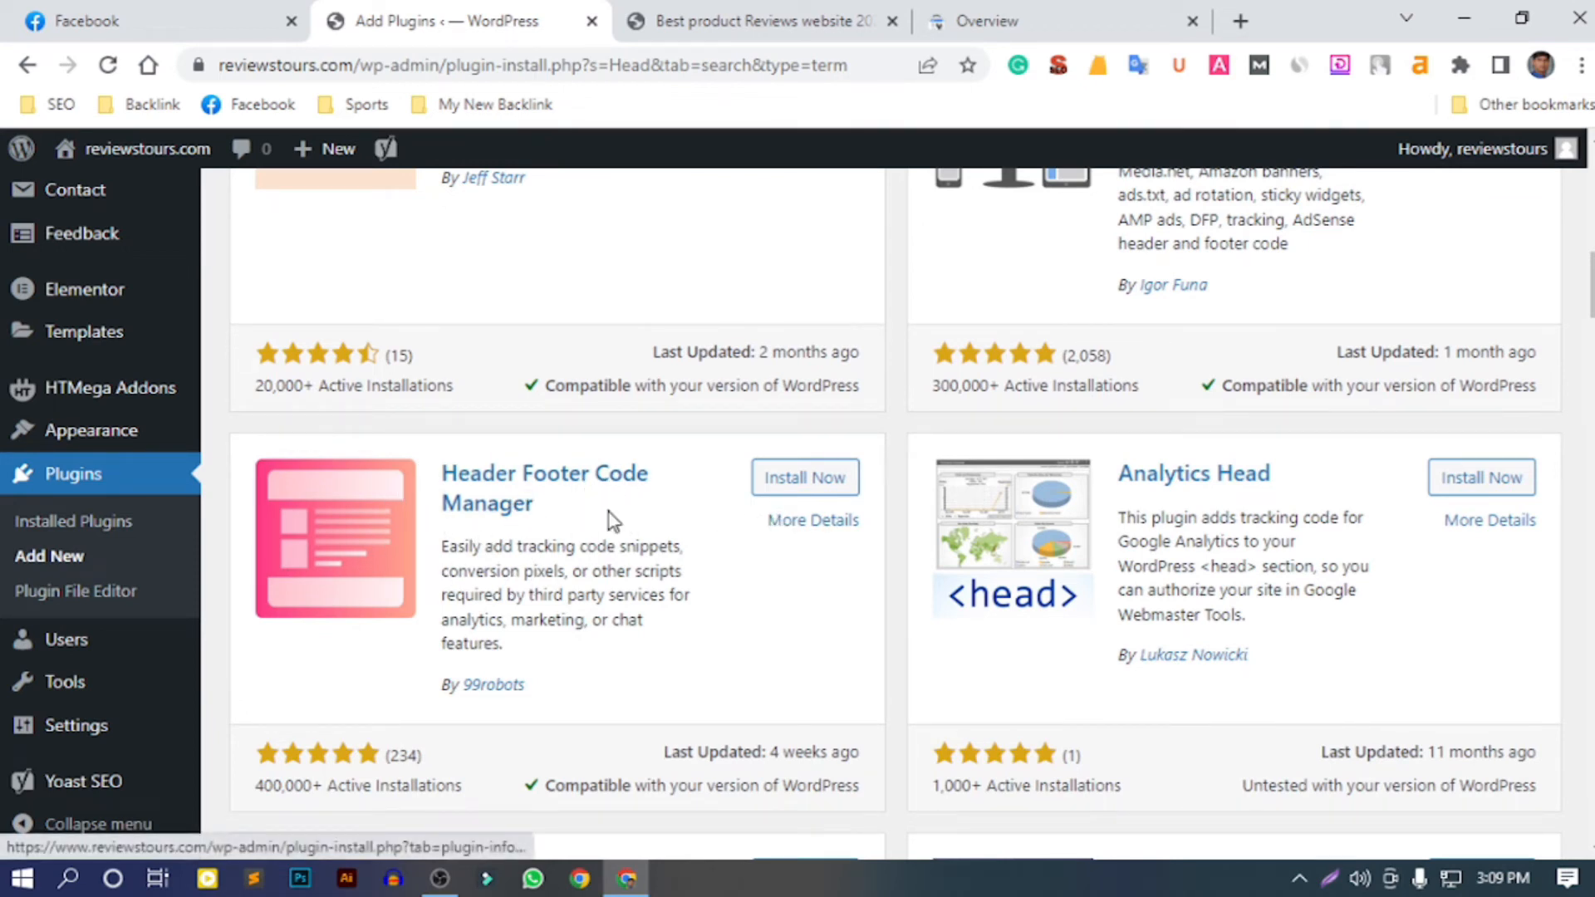
{"action": "scroll", "coordinate": [116, 615], "scroll_direction": "down", "scroll_amount": 3}
{"action": "scroll", "coordinate": [104, 581], "scroll_direction": "down", "scroll_amount": 10}
Return to Yoast SEO's Webmaster Tools settings and review the Google verification code field
{"action": "left_click", "coordinate": [79, 785]}
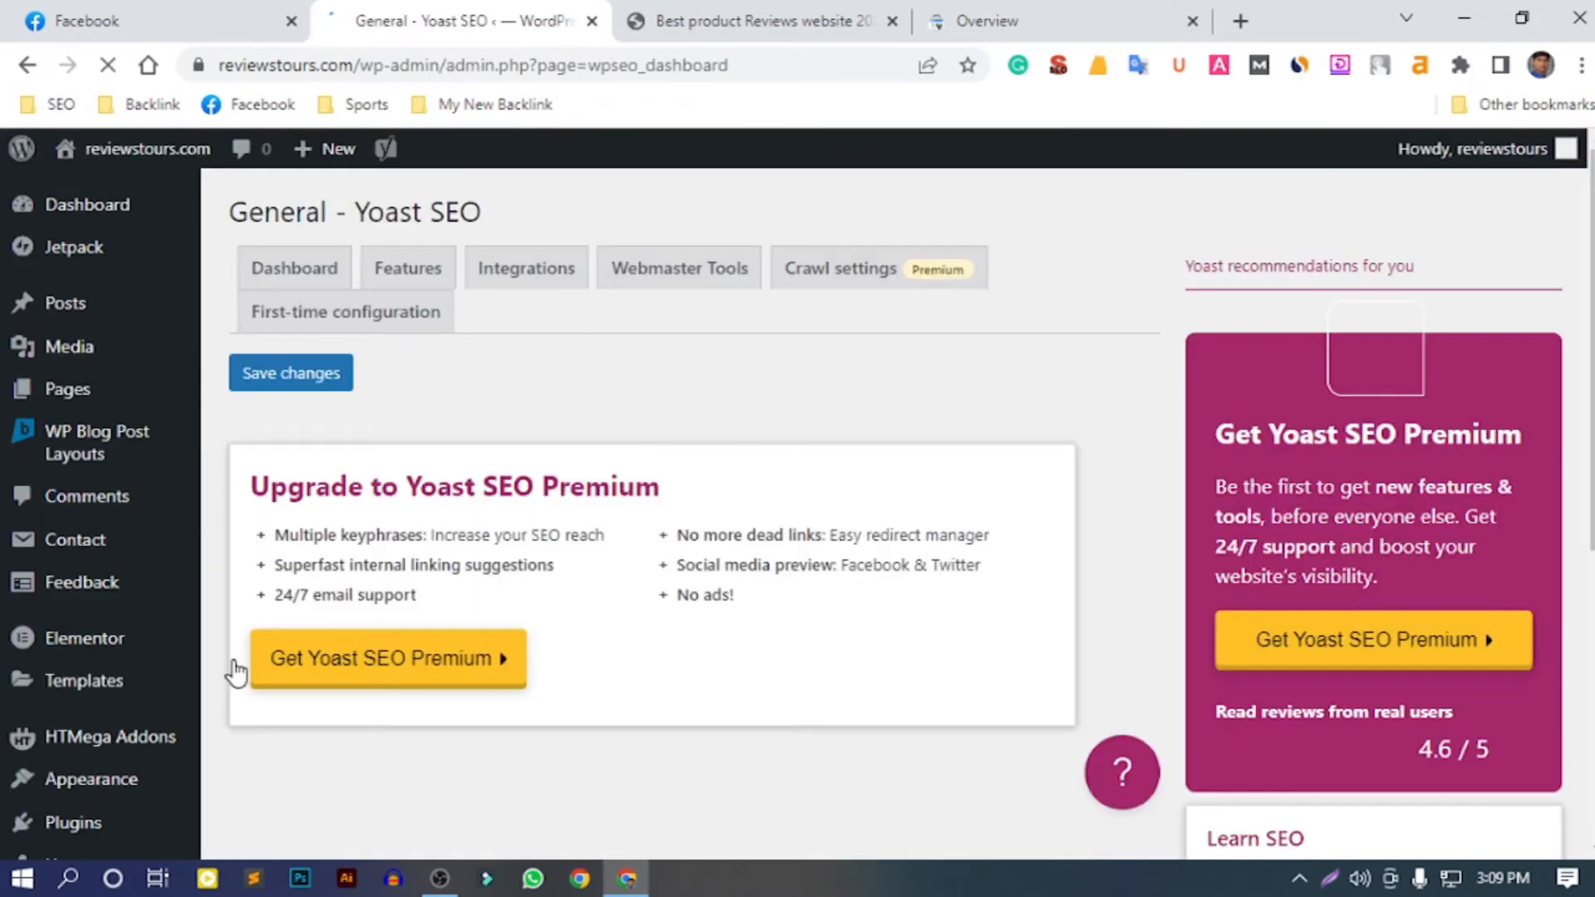
{"action": "left_click", "coordinate": [696, 277]}
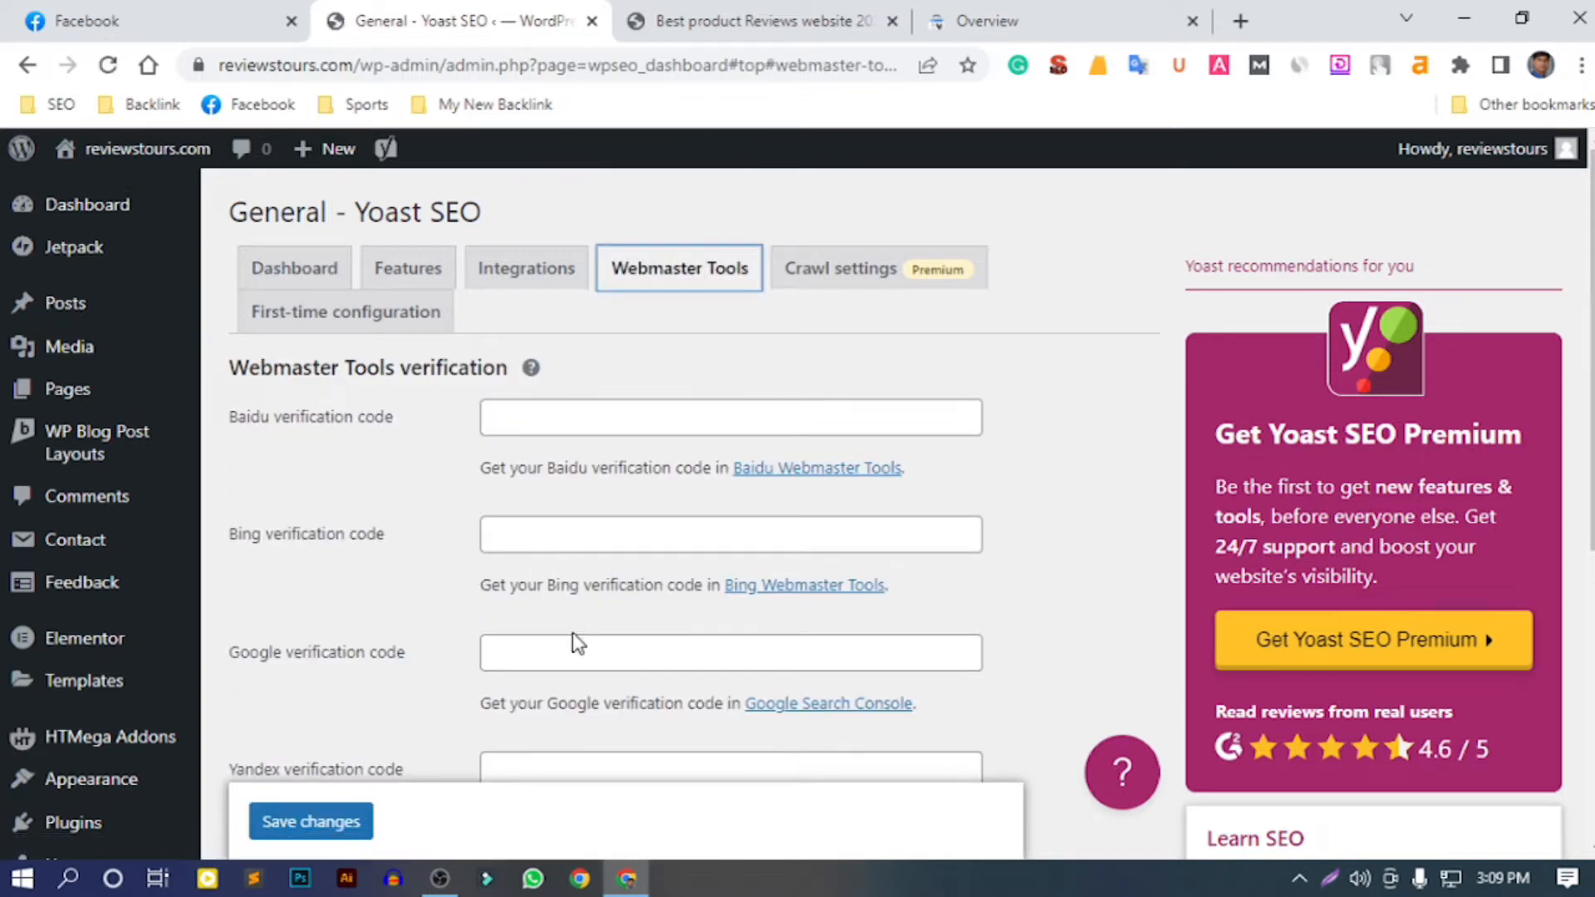
{"action": "mouse_move", "coordinate": [82, 799]}
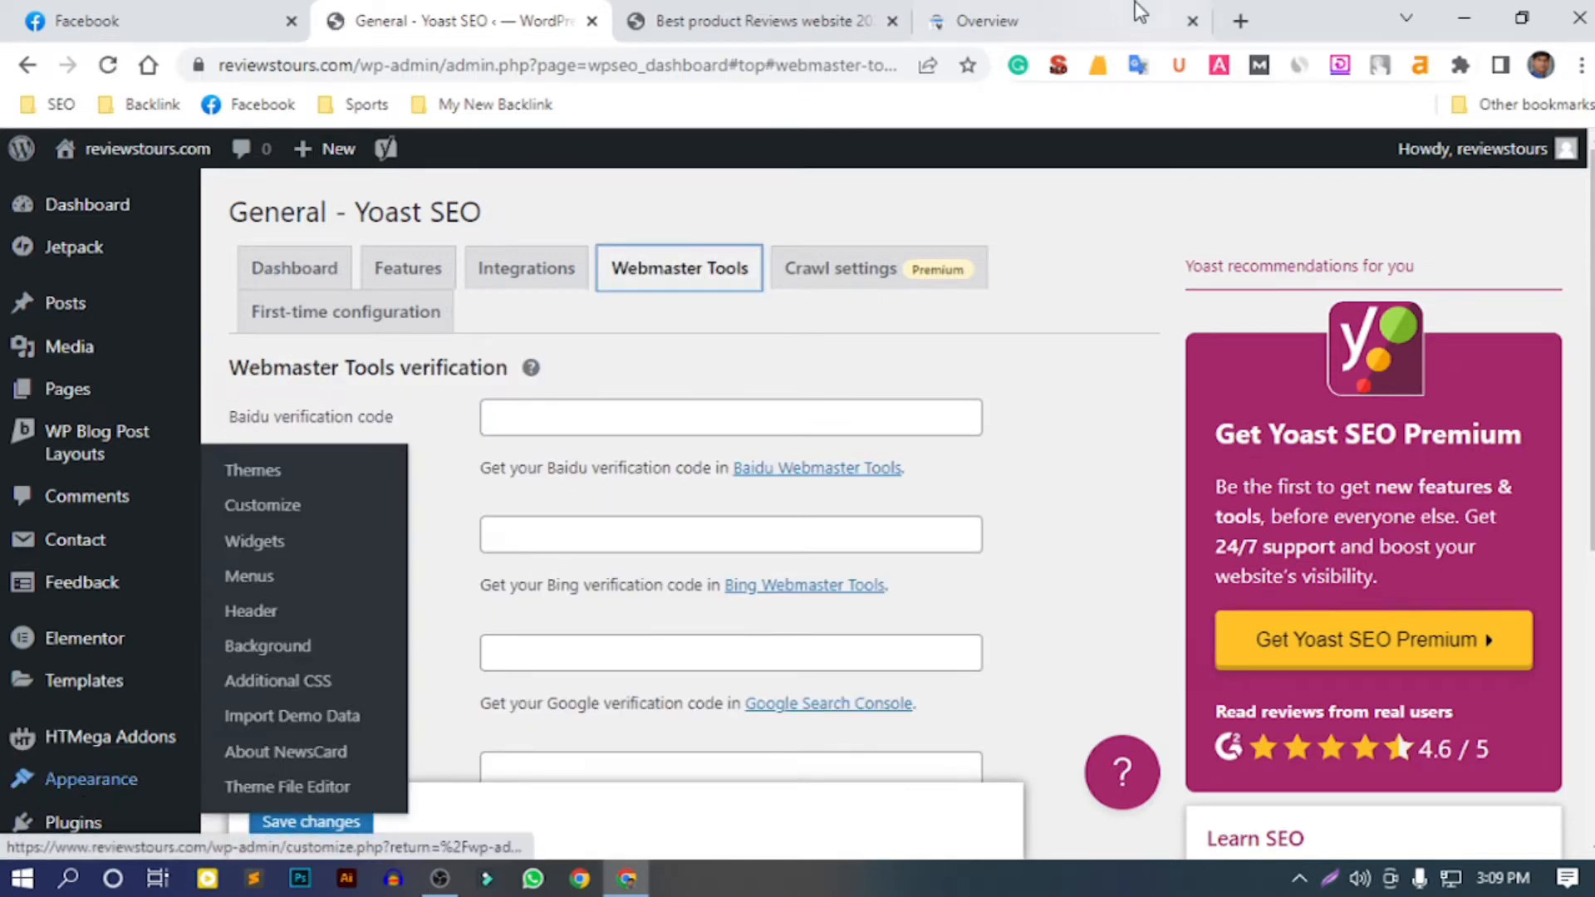
Return to Search Console, verify ownership of reviewstours.com with the HTML tag and go to the property
{"action": "left_click", "coordinate": [1095, 11]}
{"action": "scroll", "coordinate": [1003, 613], "scroll_direction": "down", "scroll_amount": 3}
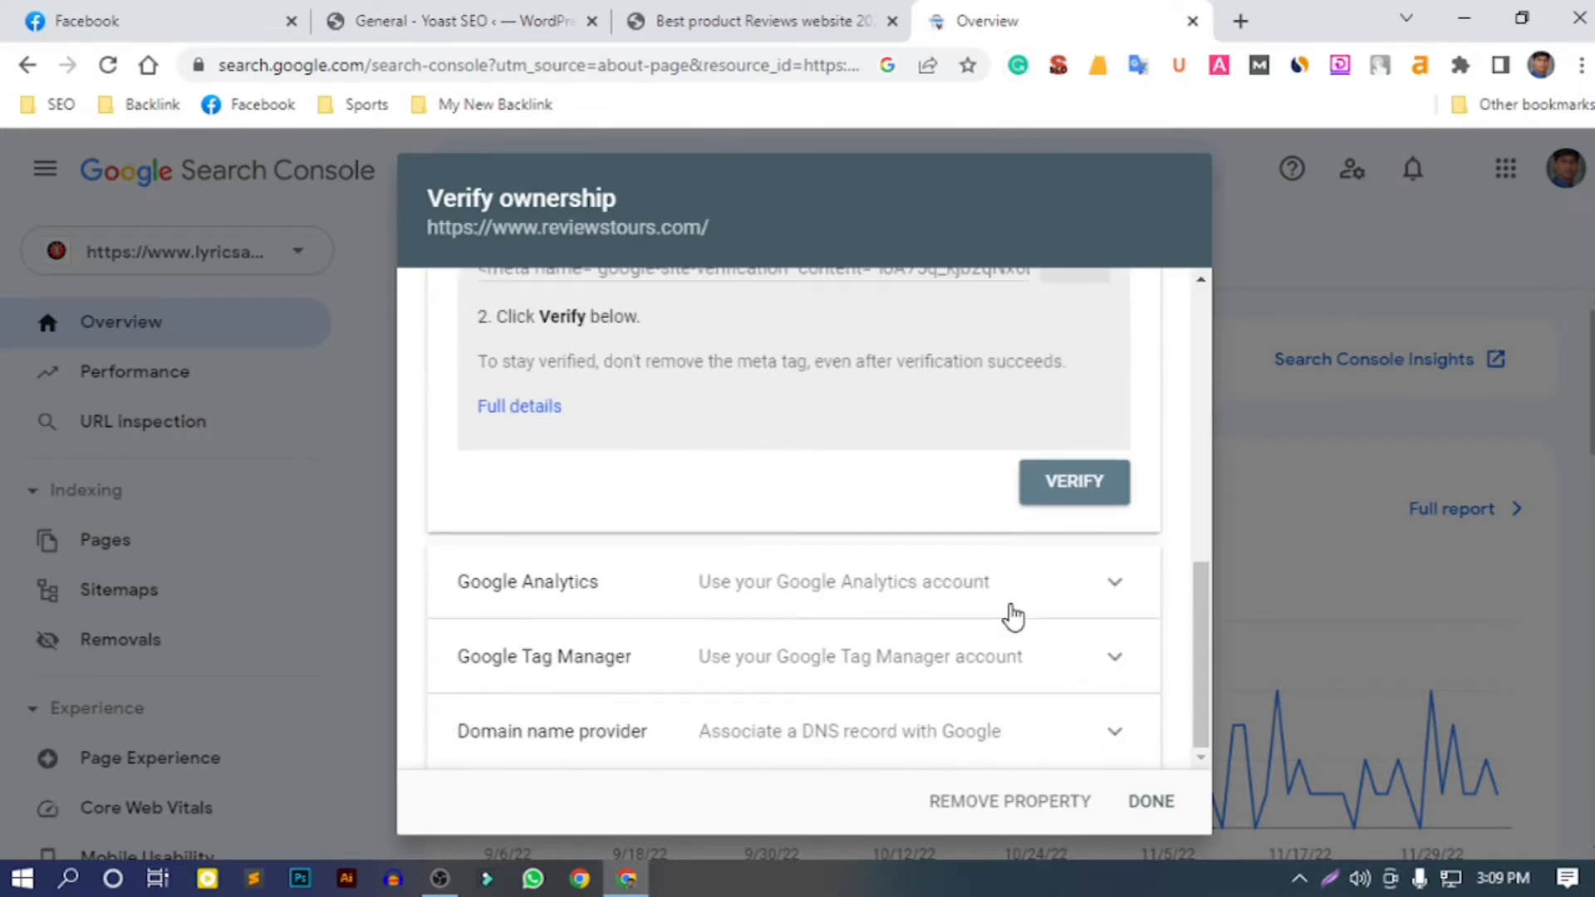
{"action": "left_click", "coordinate": [1079, 486]}
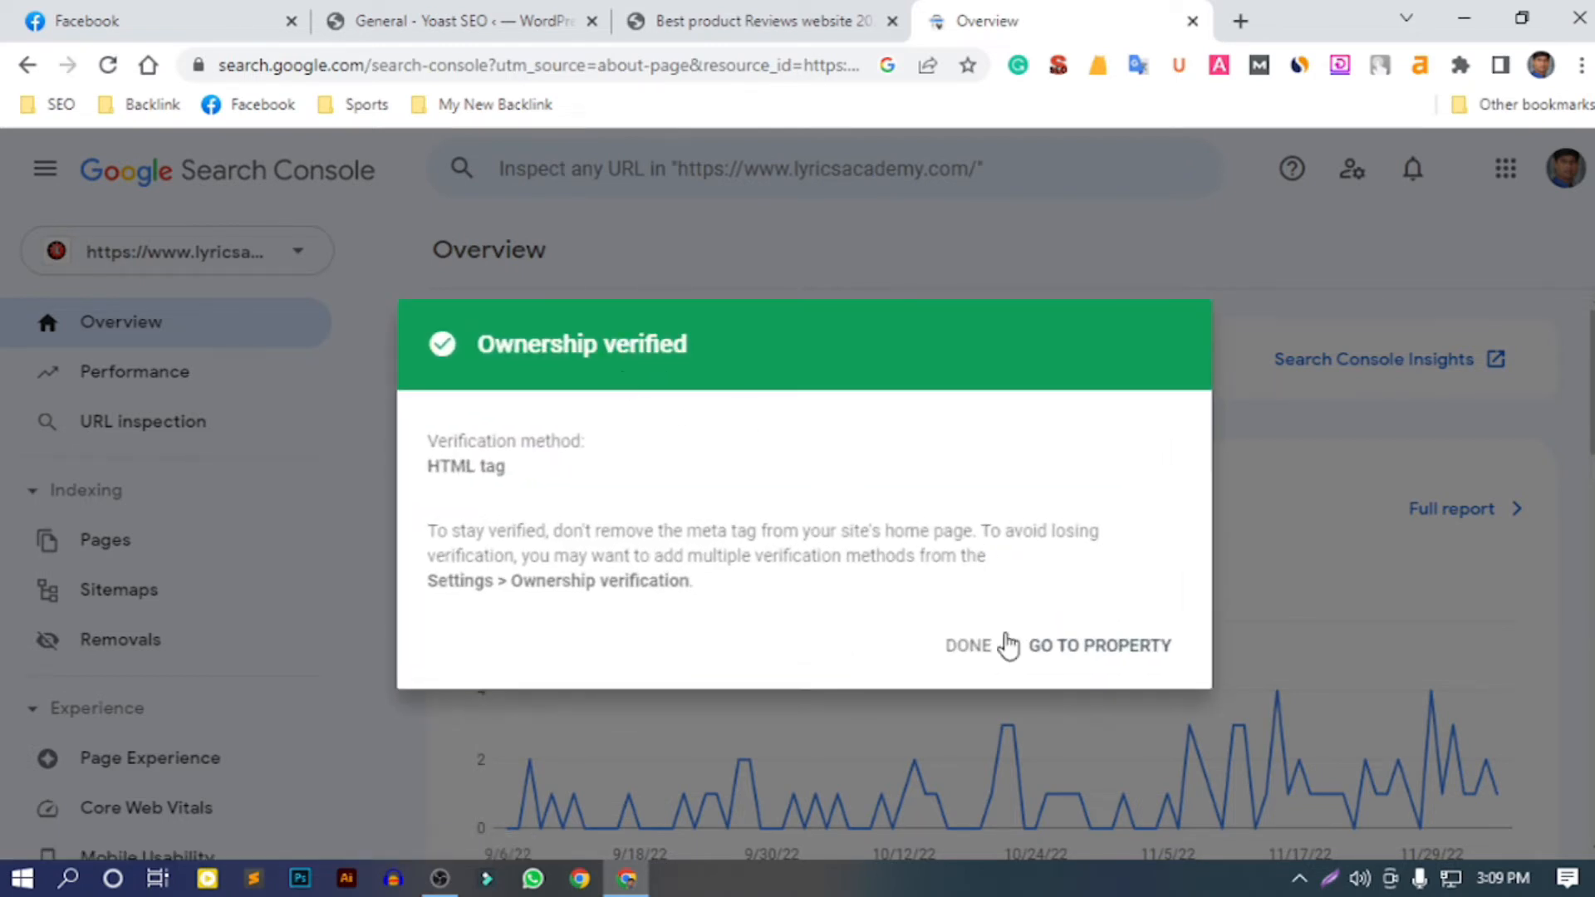
{"action": "left_click", "coordinate": [1059, 656]}
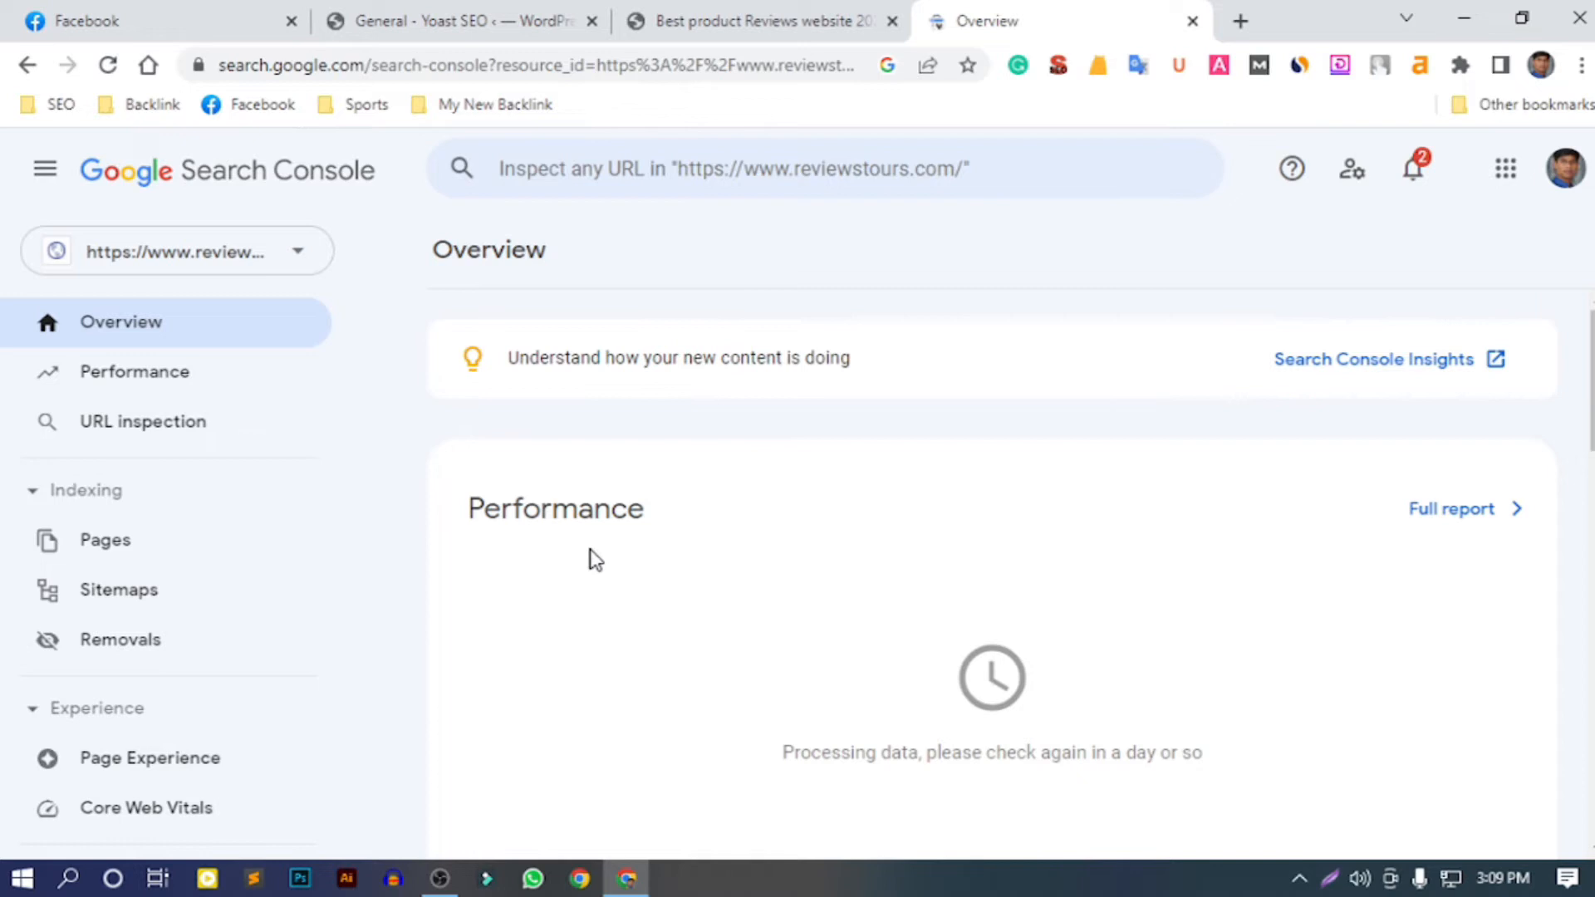
Look through the new property's overview, messages, Performance report and Links report, and return to the overview
{"action": "scroll", "coordinate": [814, 534], "scroll_direction": "down", "scroll_amount": 15}
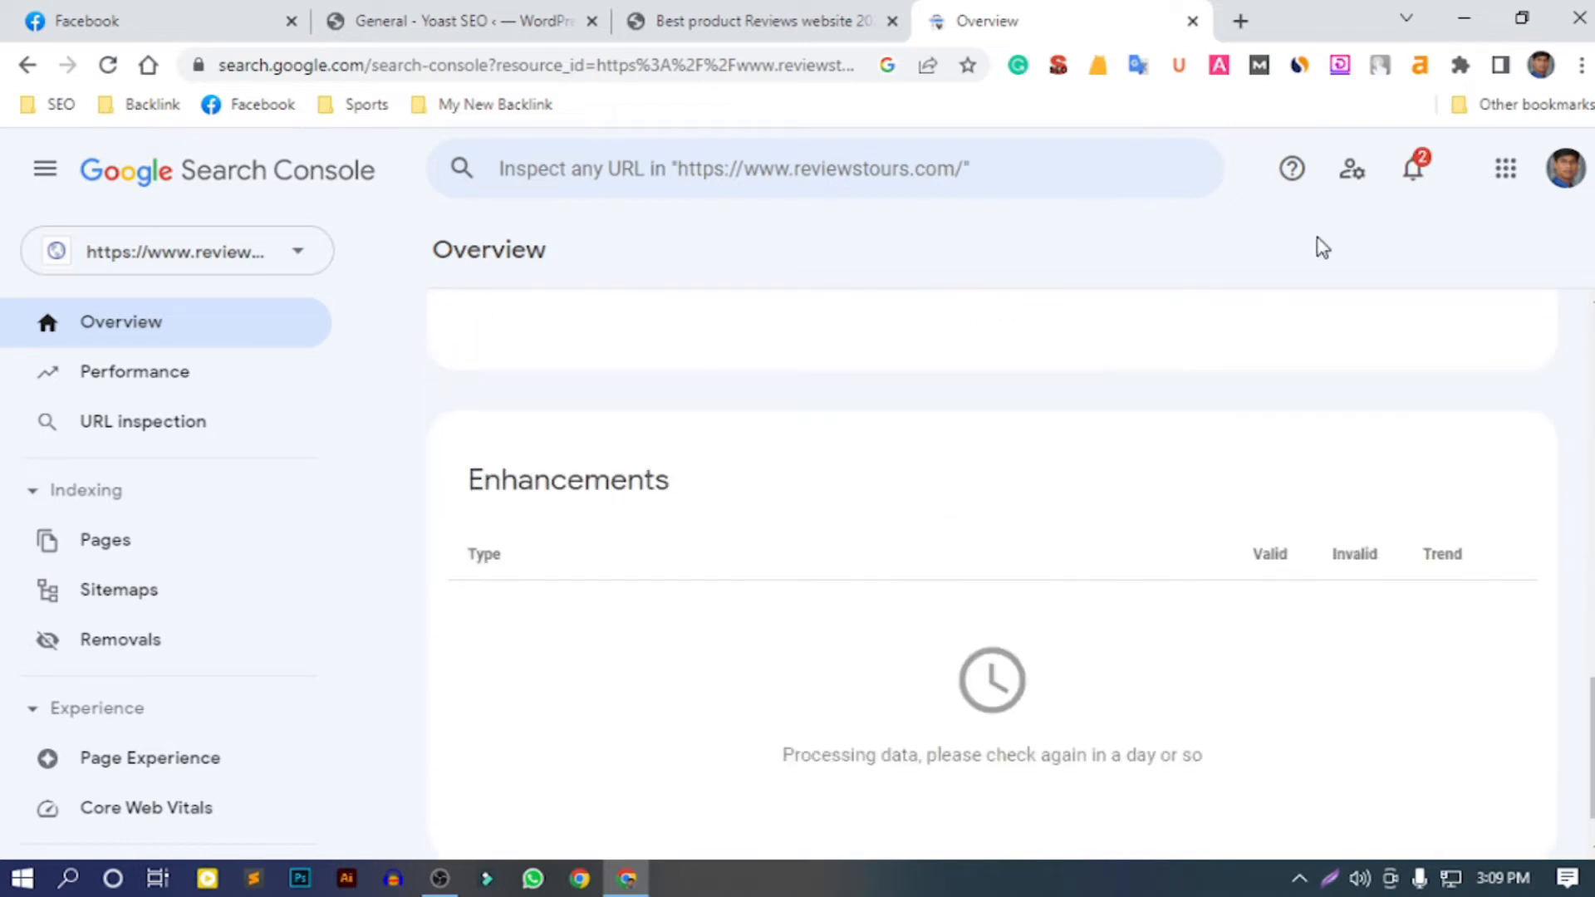
{"action": "left_click", "coordinate": [1403, 176]}
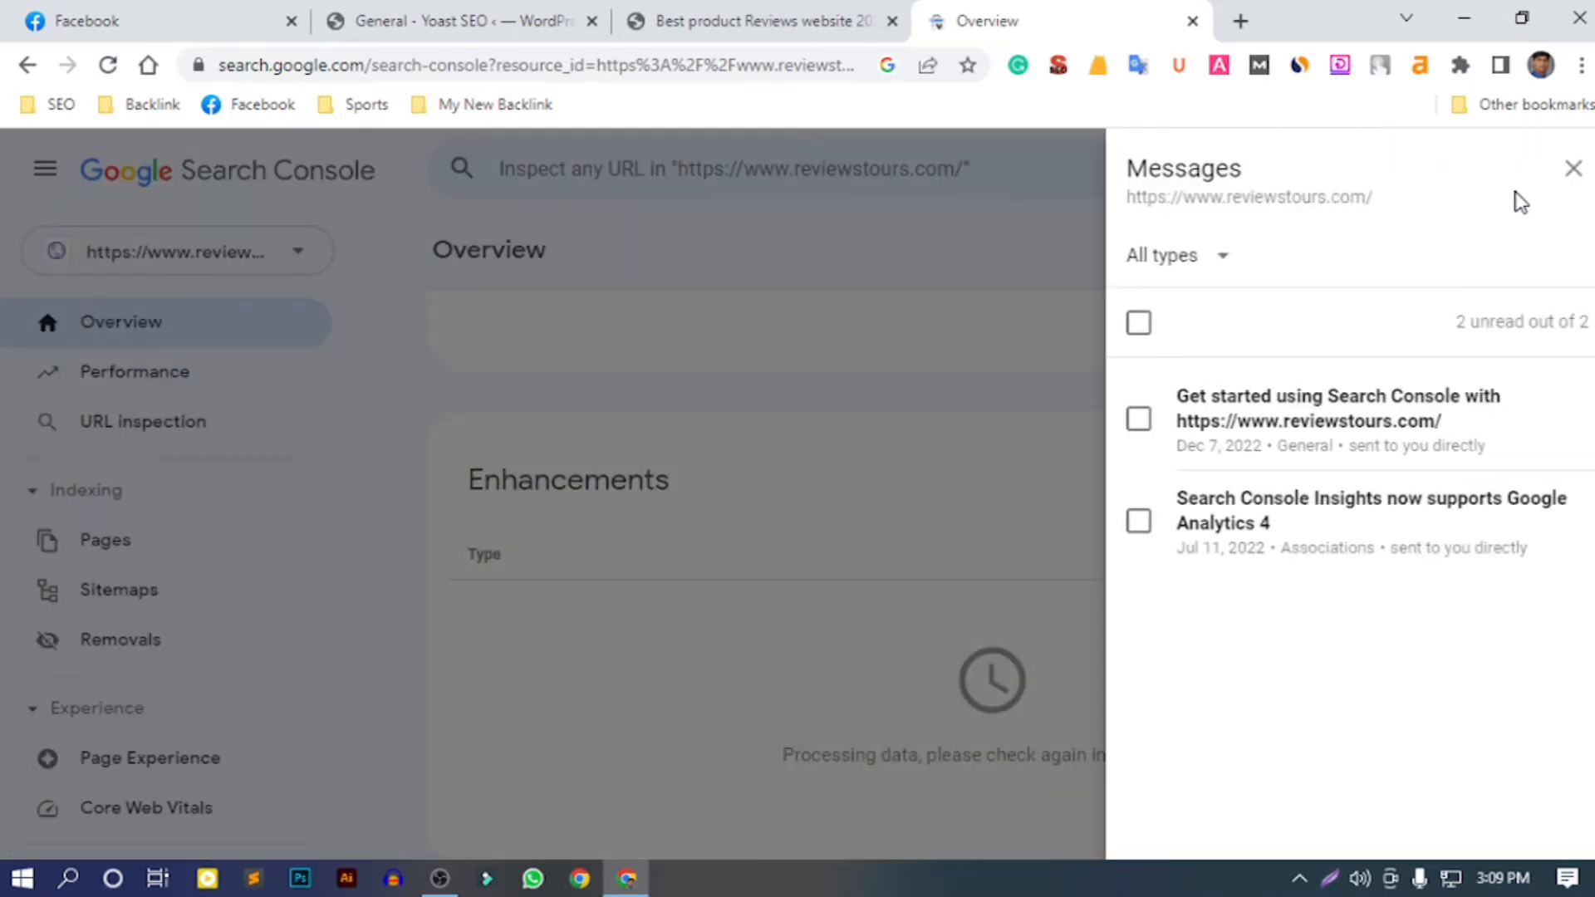
{"action": "left_click", "coordinate": [1574, 169]}
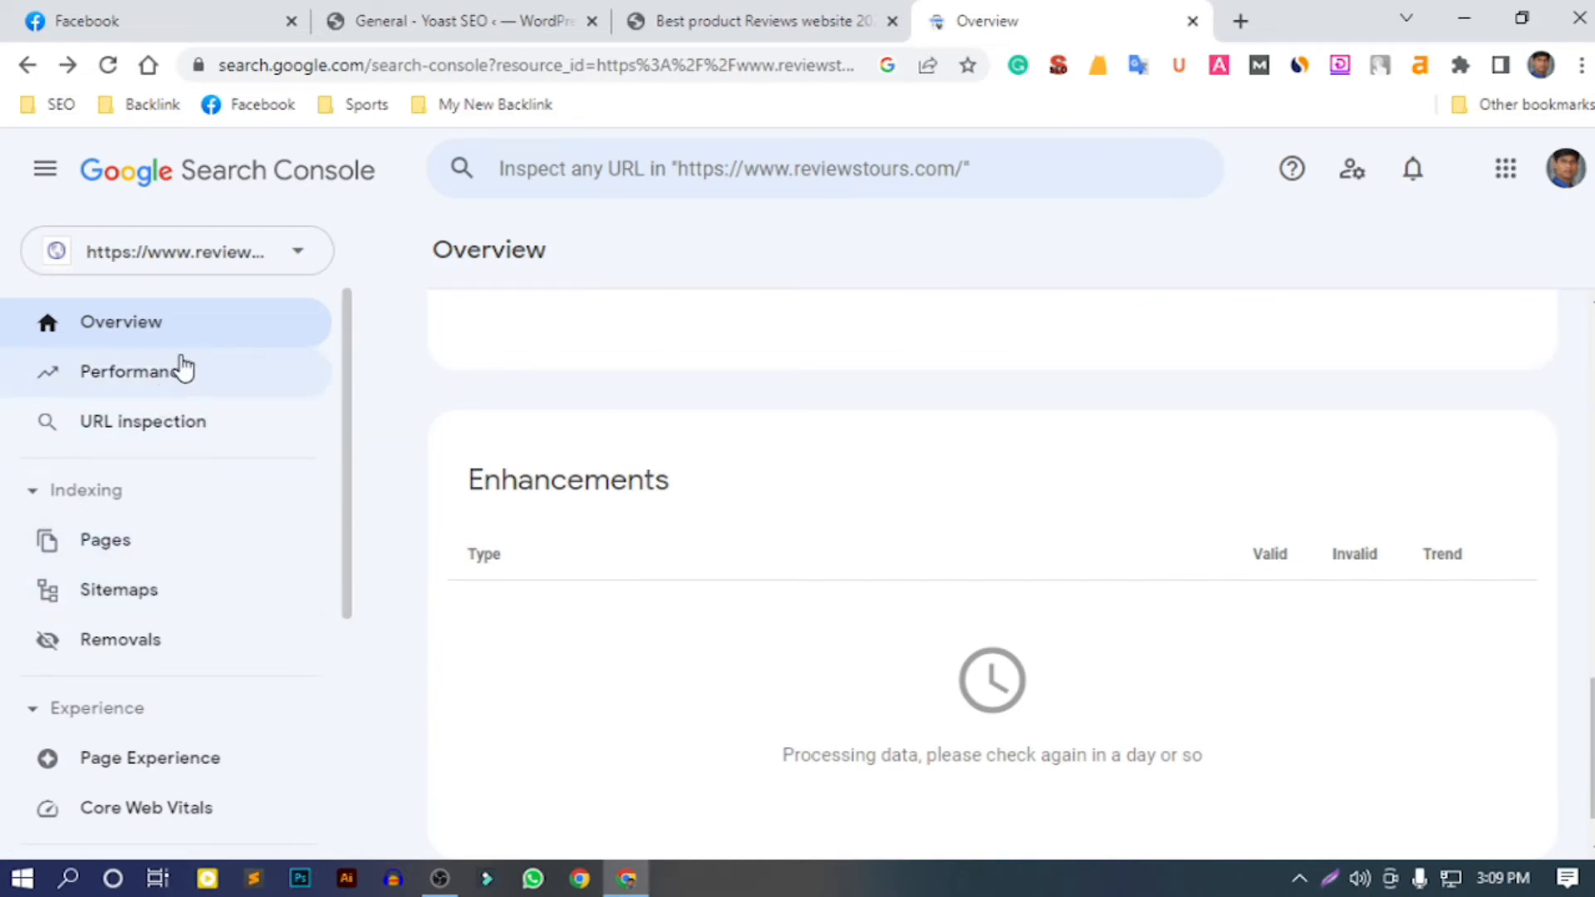
{"action": "left_click", "coordinate": [181, 370]}
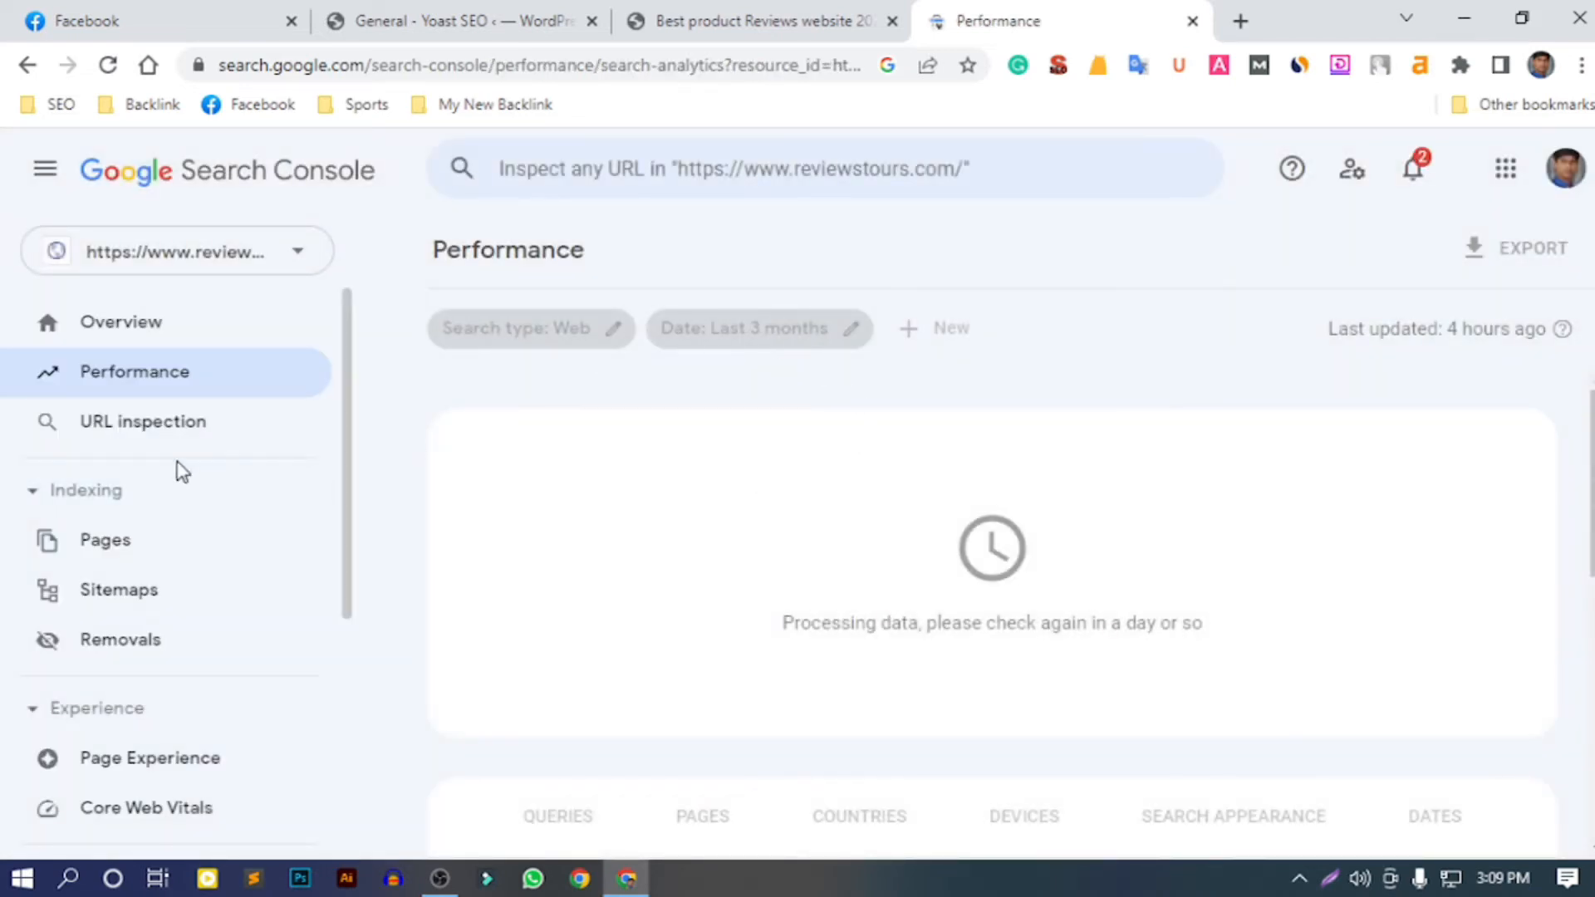
{"action": "scroll", "coordinate": [166, 582], "scroll_direction": "down", "scroll_amount": 5}
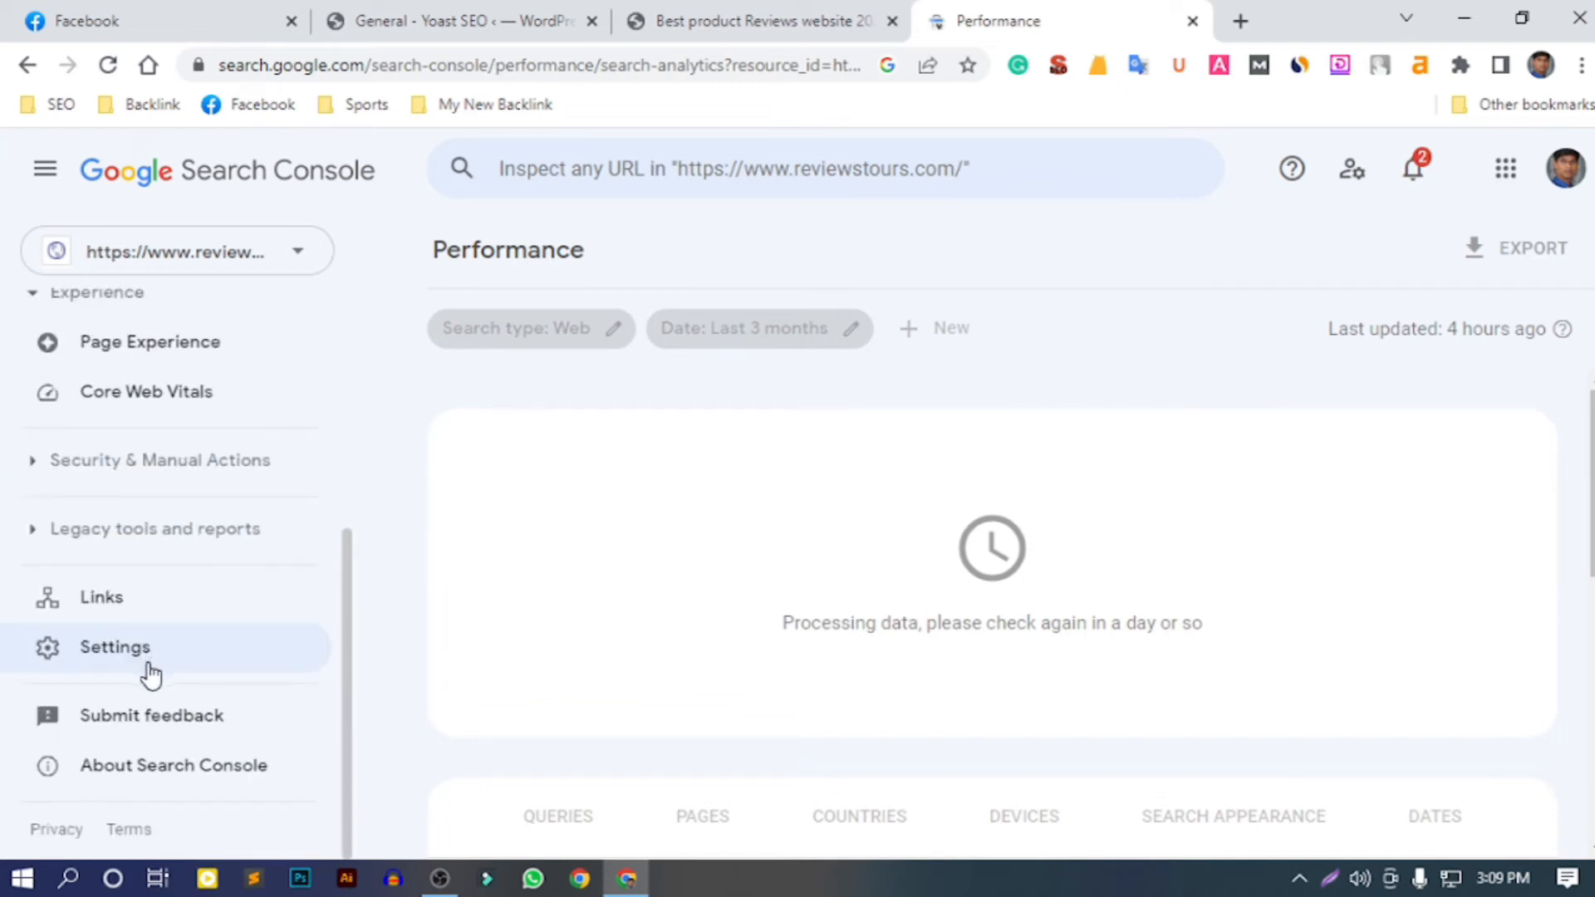
{"action": "left_click", "coordinate": [125, 610]}
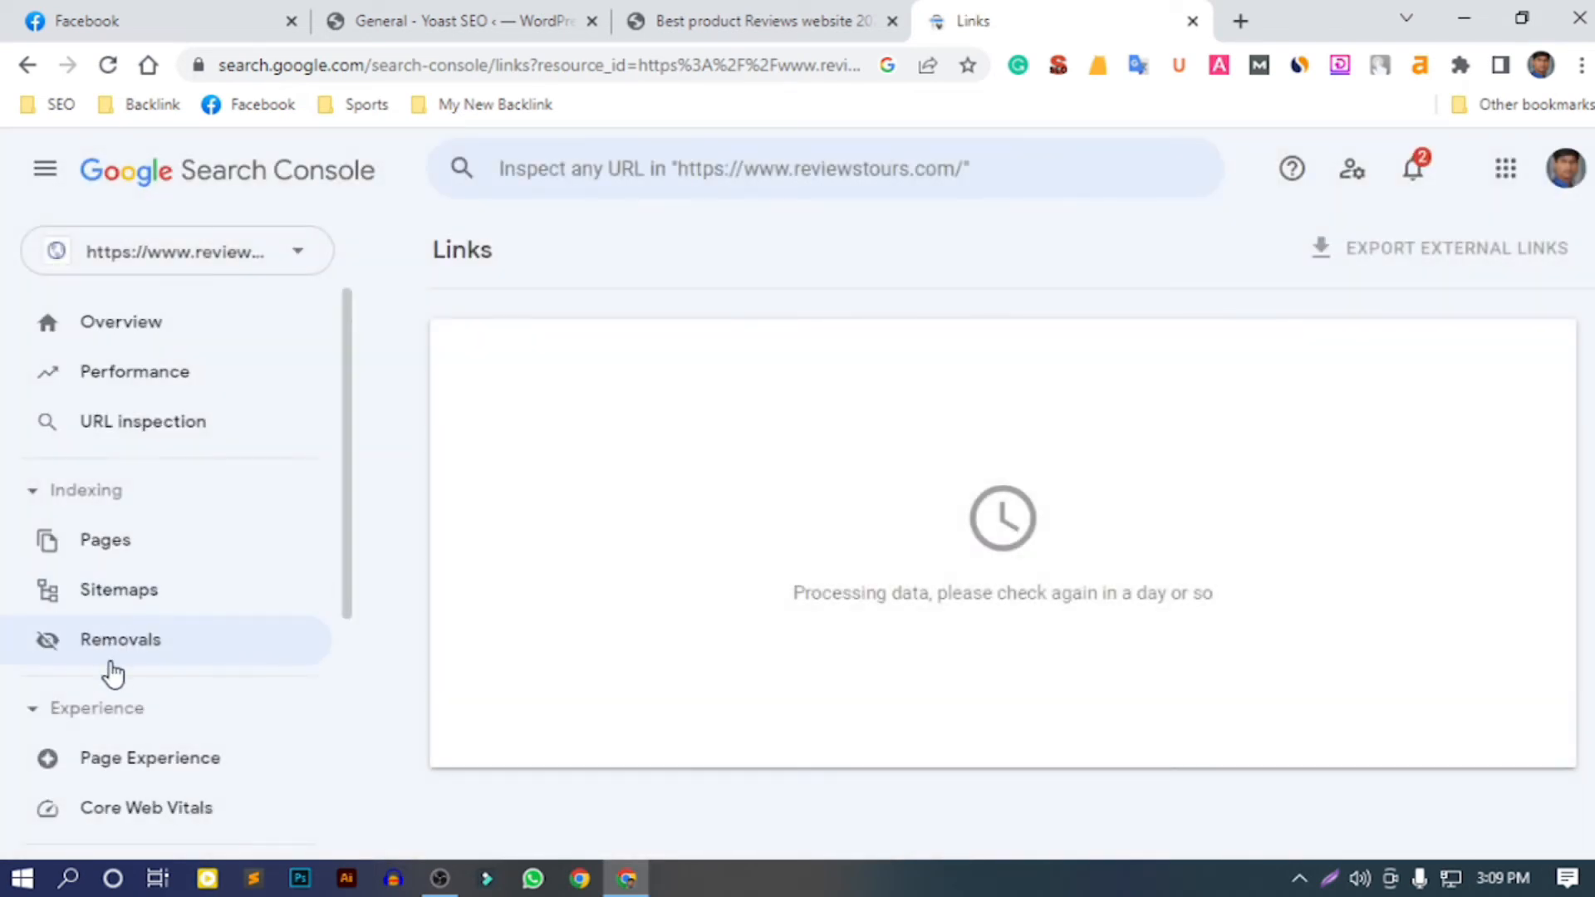
{"action": "left_click", "coordinate": [130, 336]}
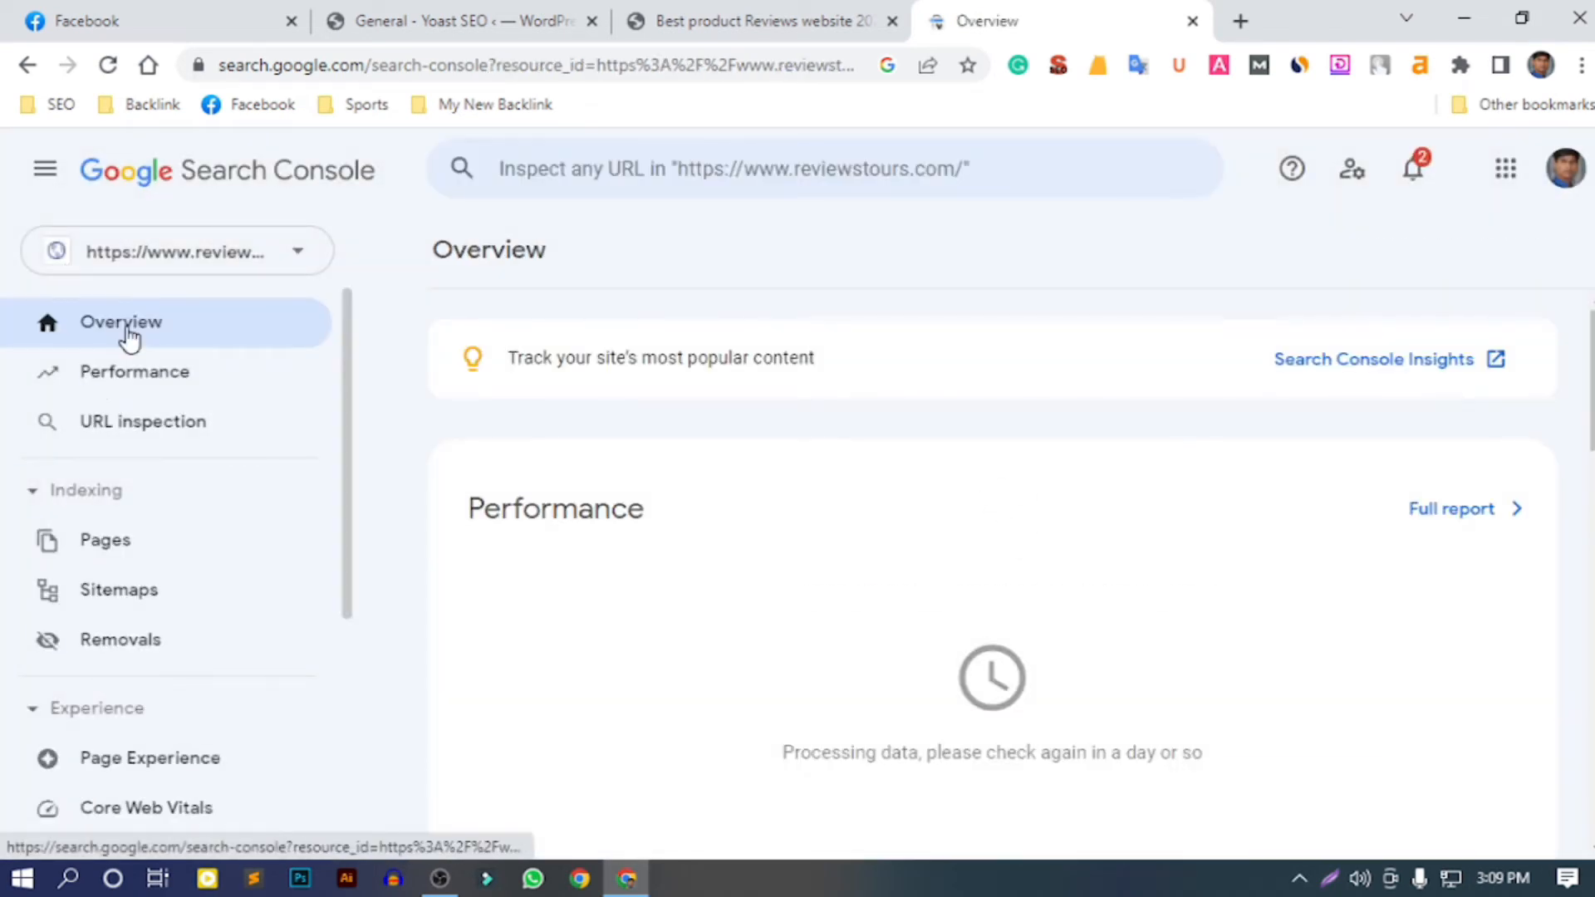
Go to the property's Sitemaps page, and open the site's XML sitemap from the Features settings of Yoast SEO
{"action": "left_click", "coordinate": [153, 593]}
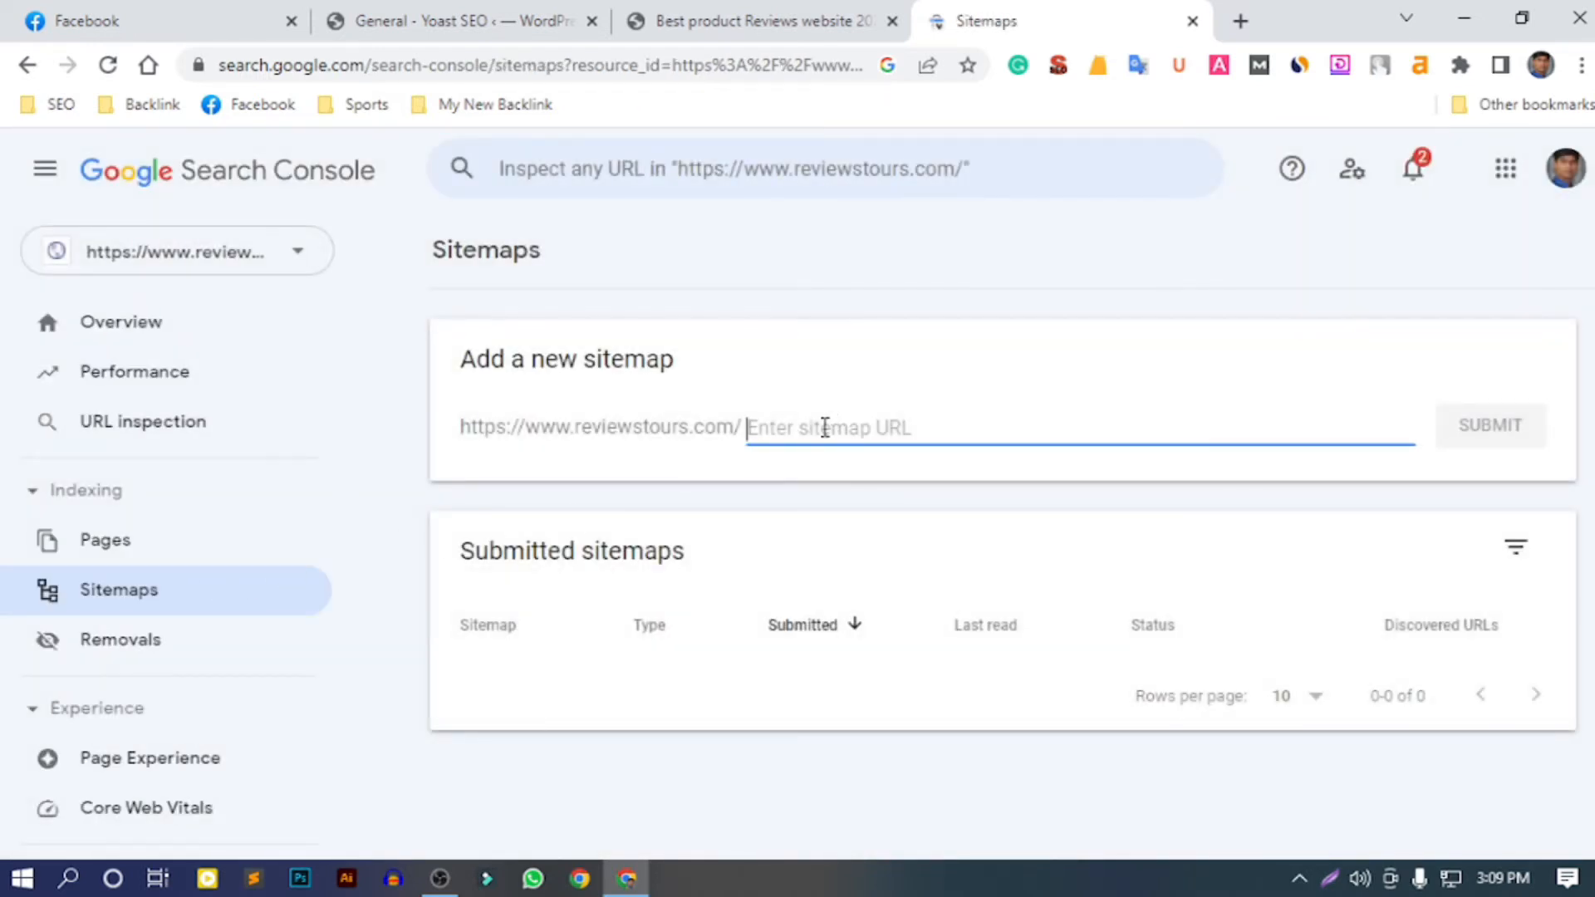
{"action": "left_click", "coordinate": [516, 18]}
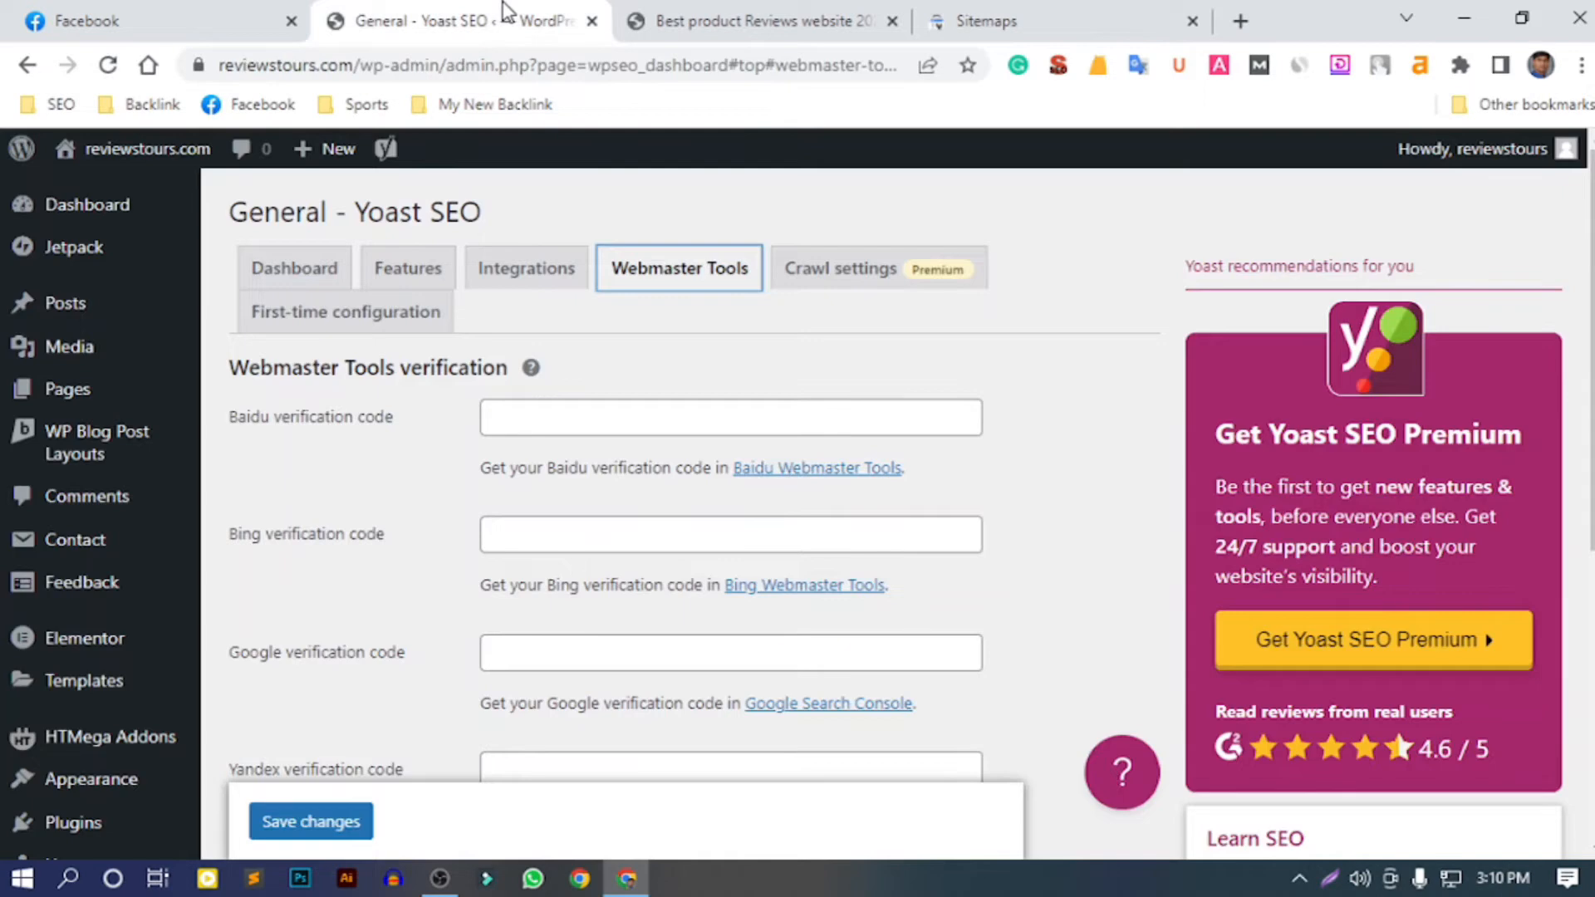
{"action": "left_click", "coordinate": [311, 270]}
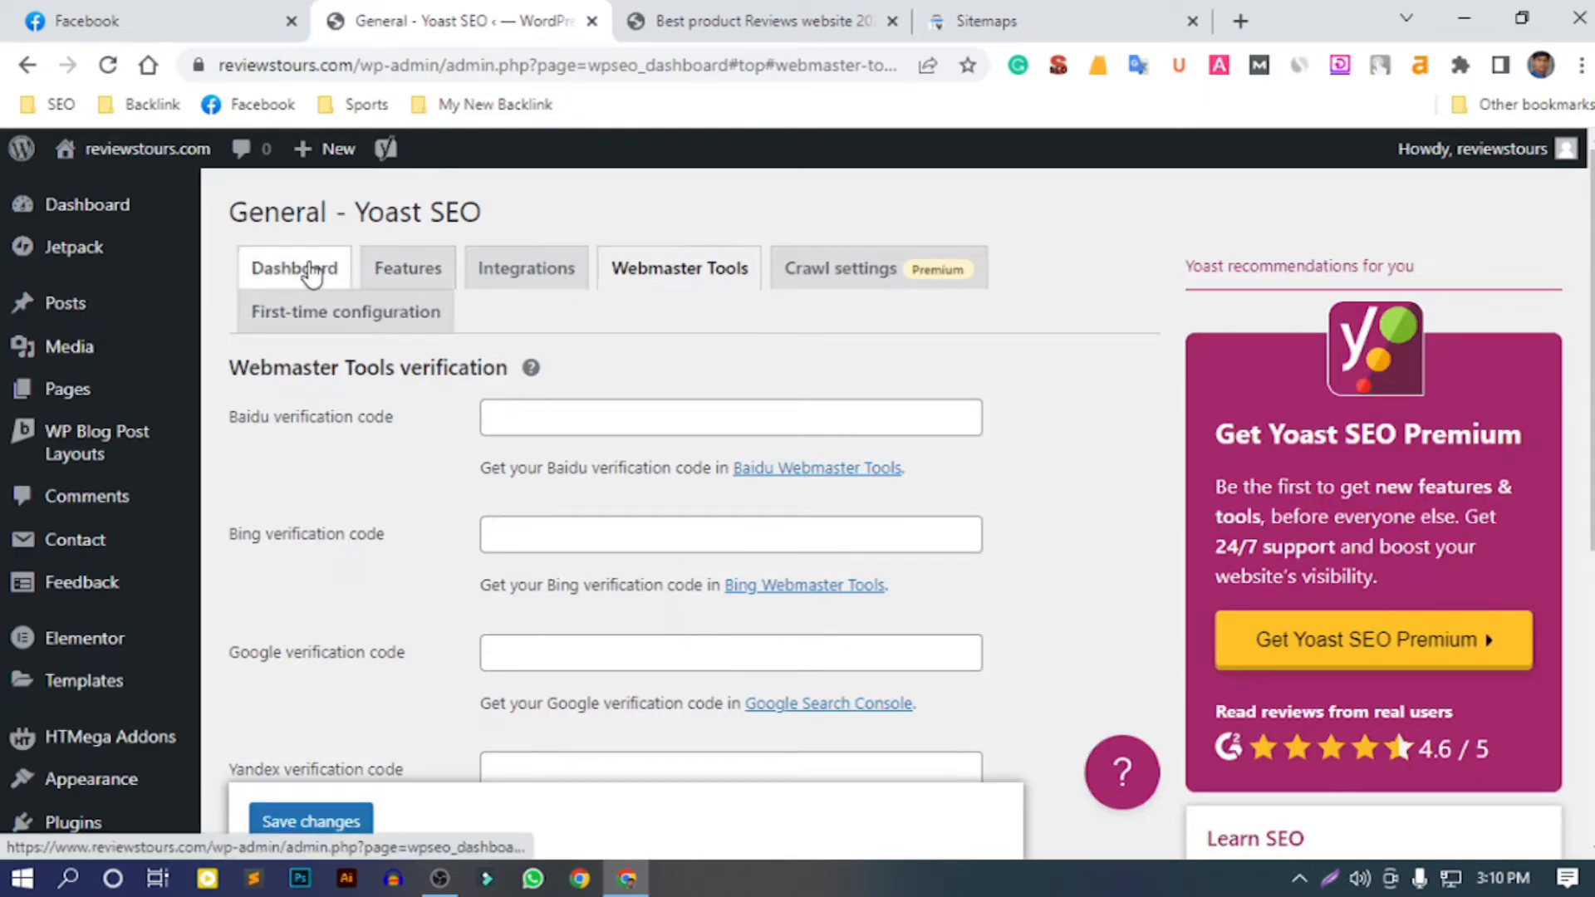
{"action": "scroll", "coordinate": [443, 459], "scroll_direction": "down", "scroll_amount": 5}
{"action": "scroll", "coordinate": [443, 460], "scroll_direction": "up", "scroll_amount": 5}
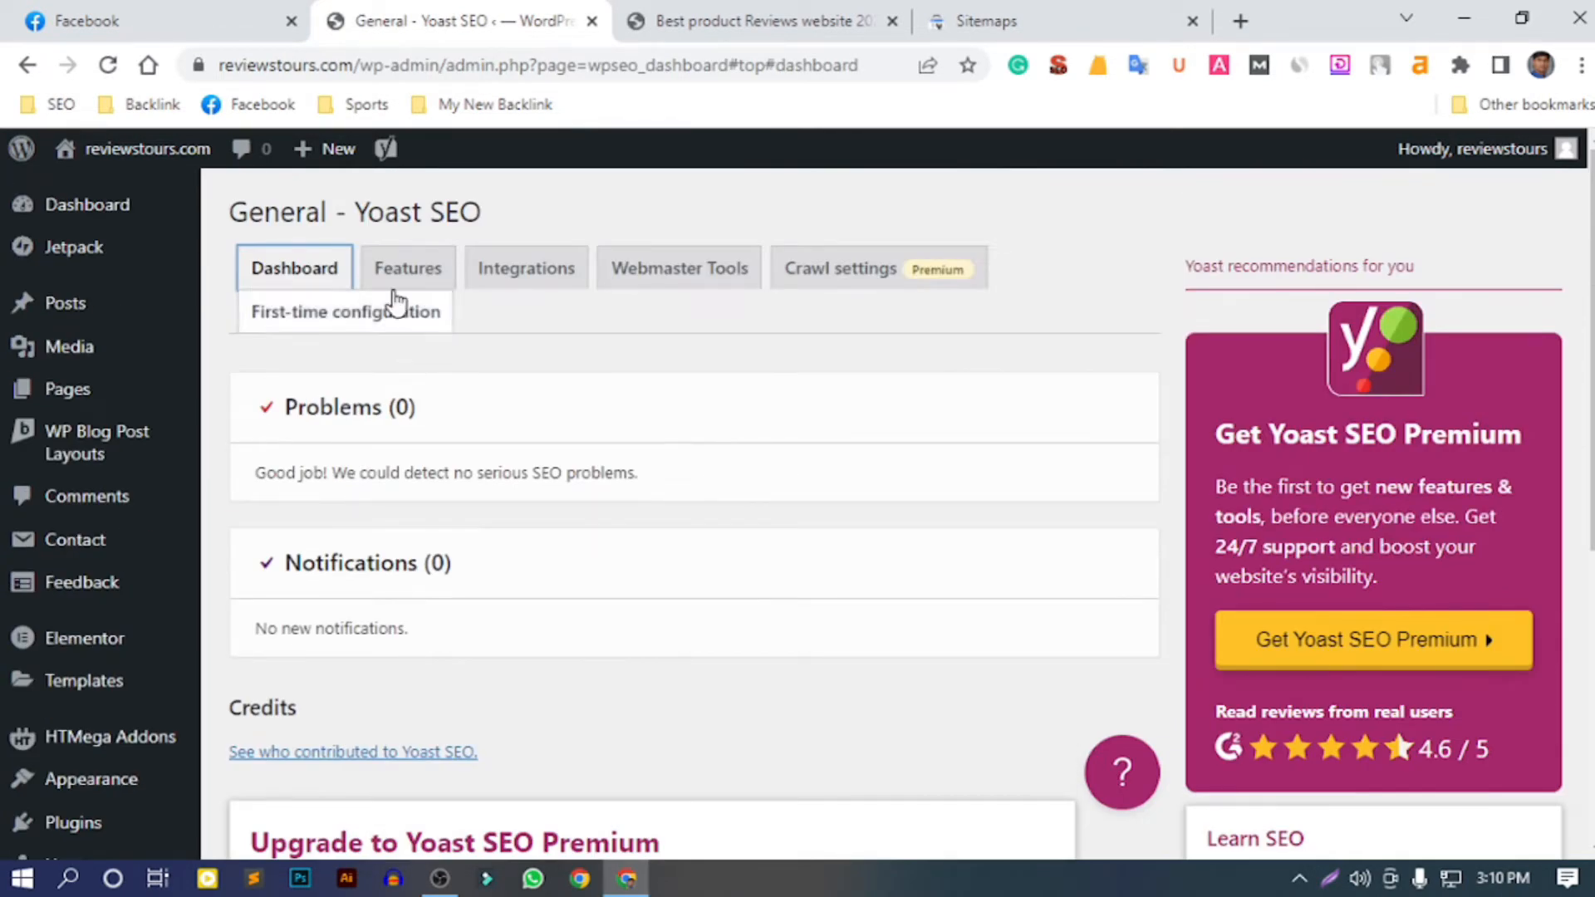
{"action": "left_click", "coordinate": [398, 274]}
{"action": "scroll", "coordinate": [391, 332], "scroll_direction": "down", "scroll_amount": 5}
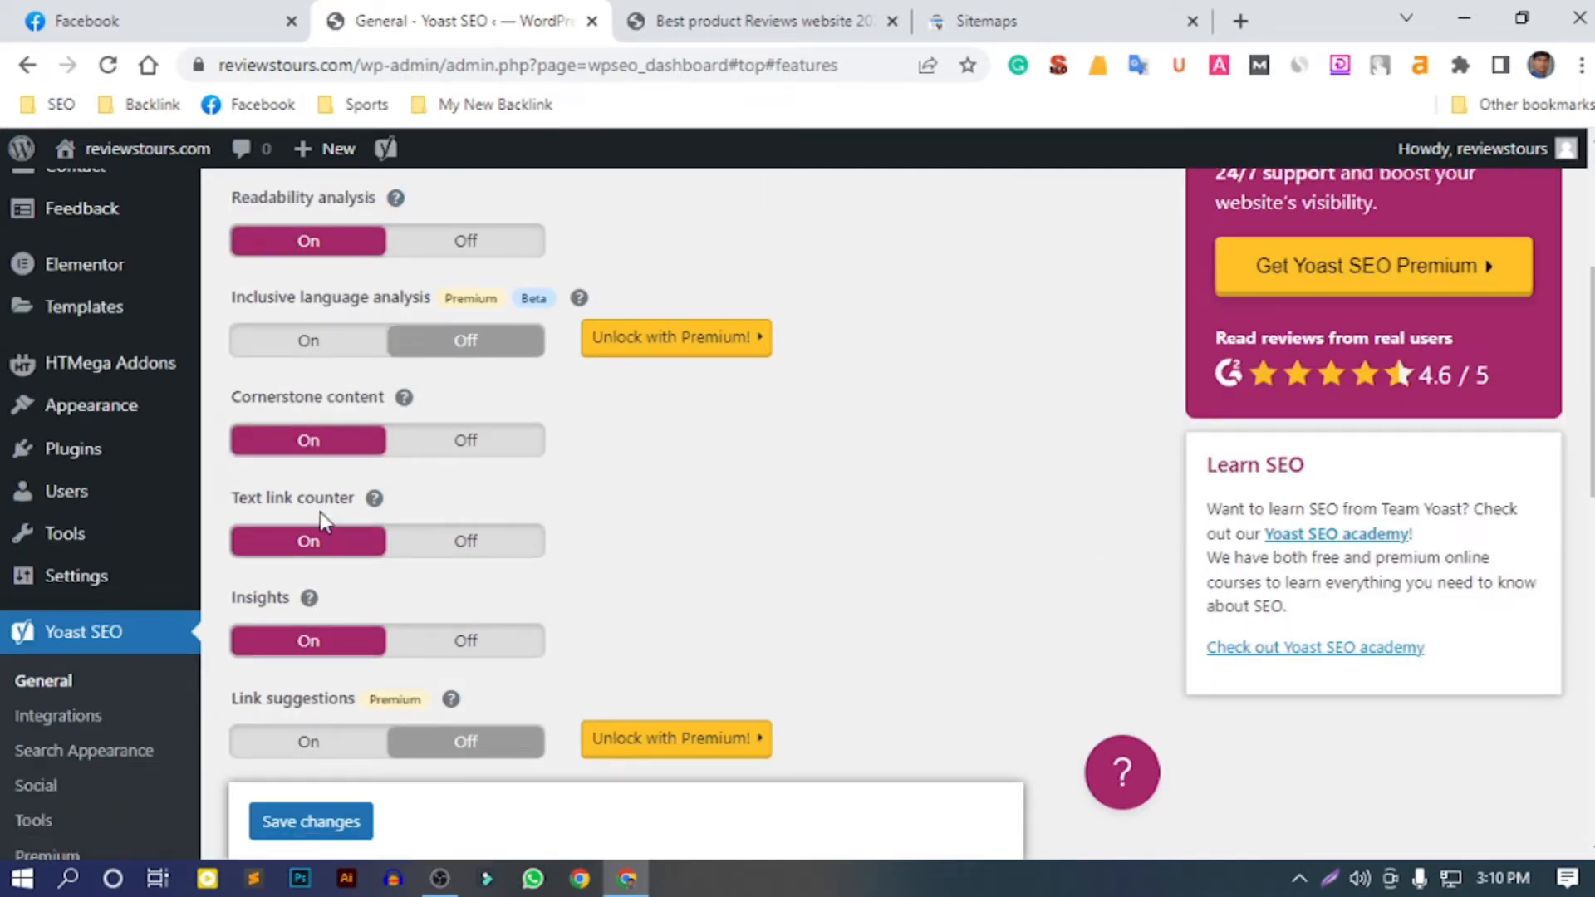
{"action": "scroll", "coordinate": [327, 320], "scroll_direction": "down", "scroll_amount": 3}
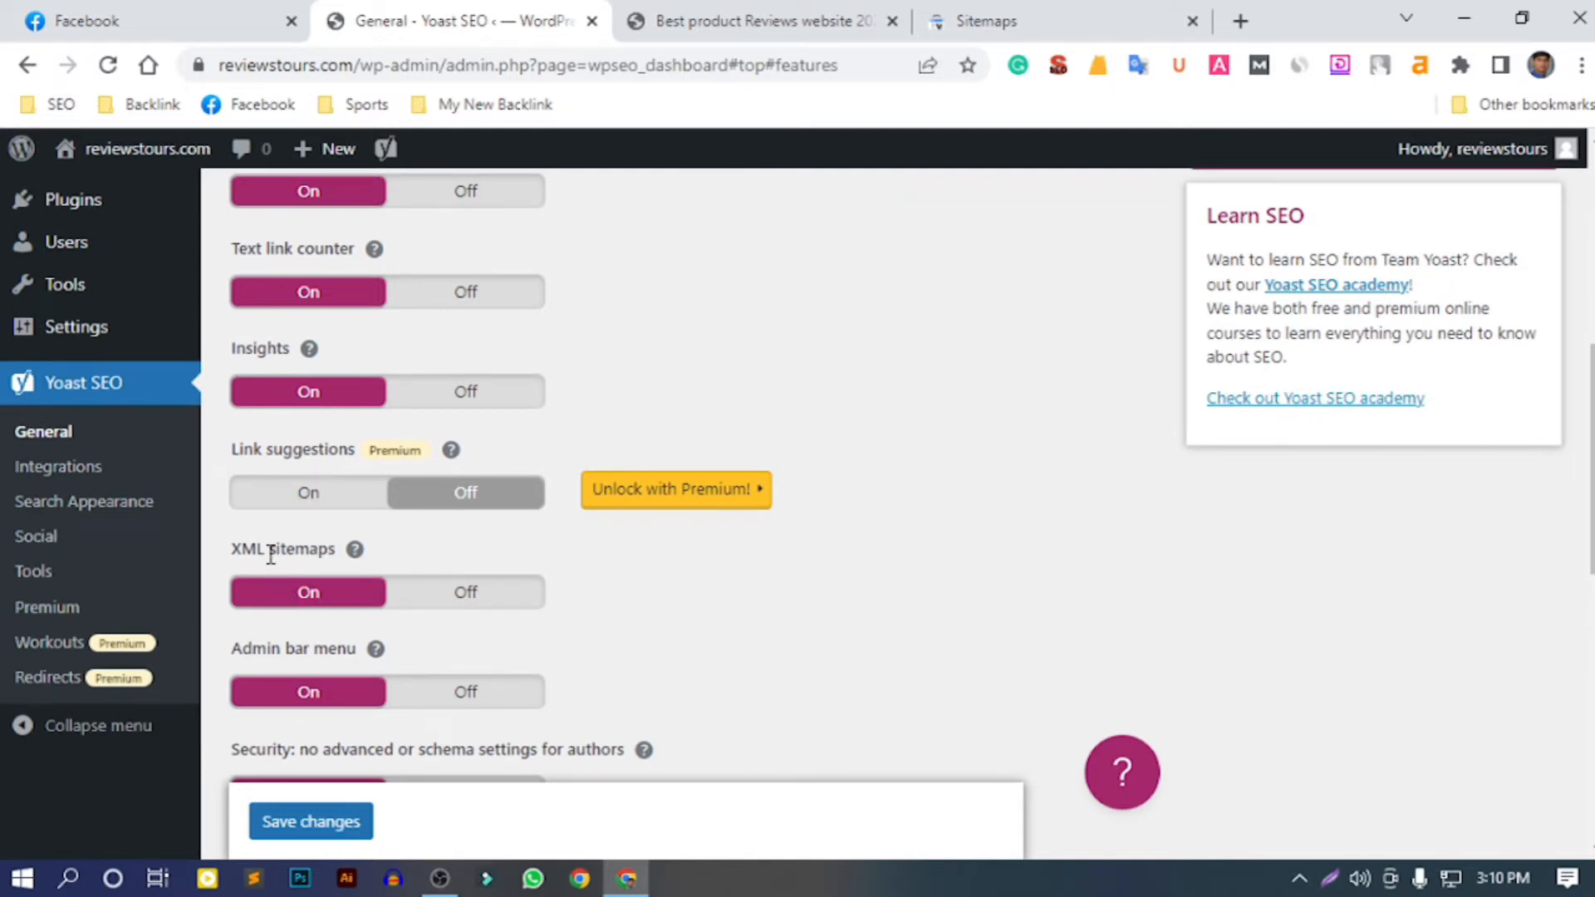
{"action": "left_click", "coordinate": [352, 551]}
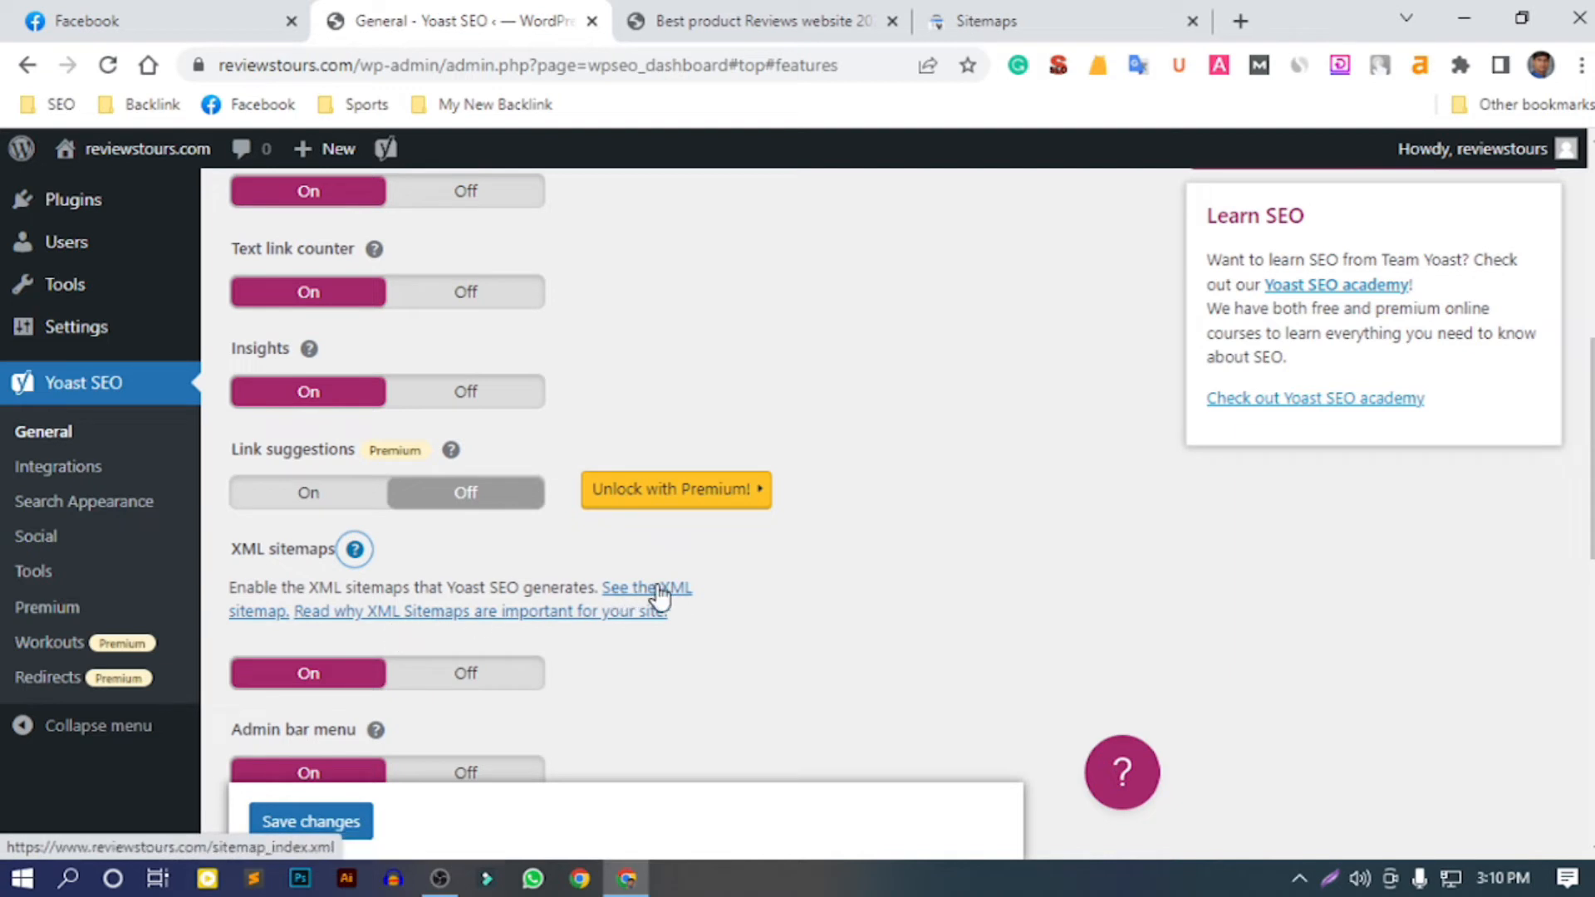
{"action": "left_click", "coordinate": [660, 594]}
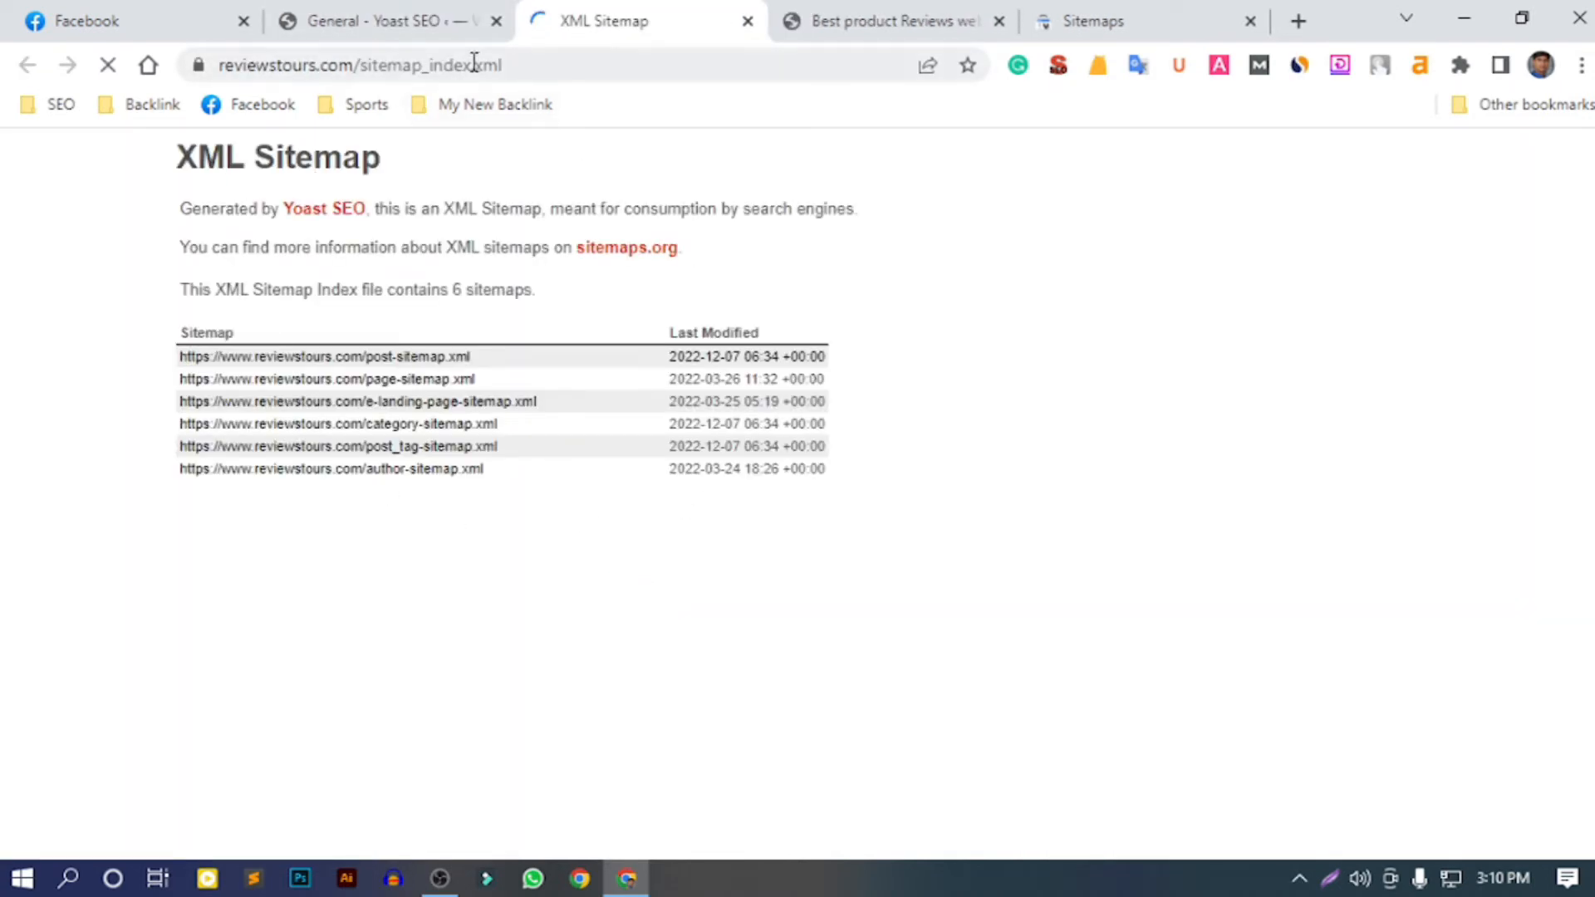
Copy the sitemap_index.xml part of the XML sitemap's address
{"action": "left_click", "coordinate": [545, 64]}
{"action": "left_click", "coordinate": [640, 64]}
{"action": "double_click", "coordinate": [641, 63]}
{"action": "left_click_drag", "start_coordinate": [640, 63], "coordinate": [514, 62]}
{"action": "key", "text": "ctrl+c"}
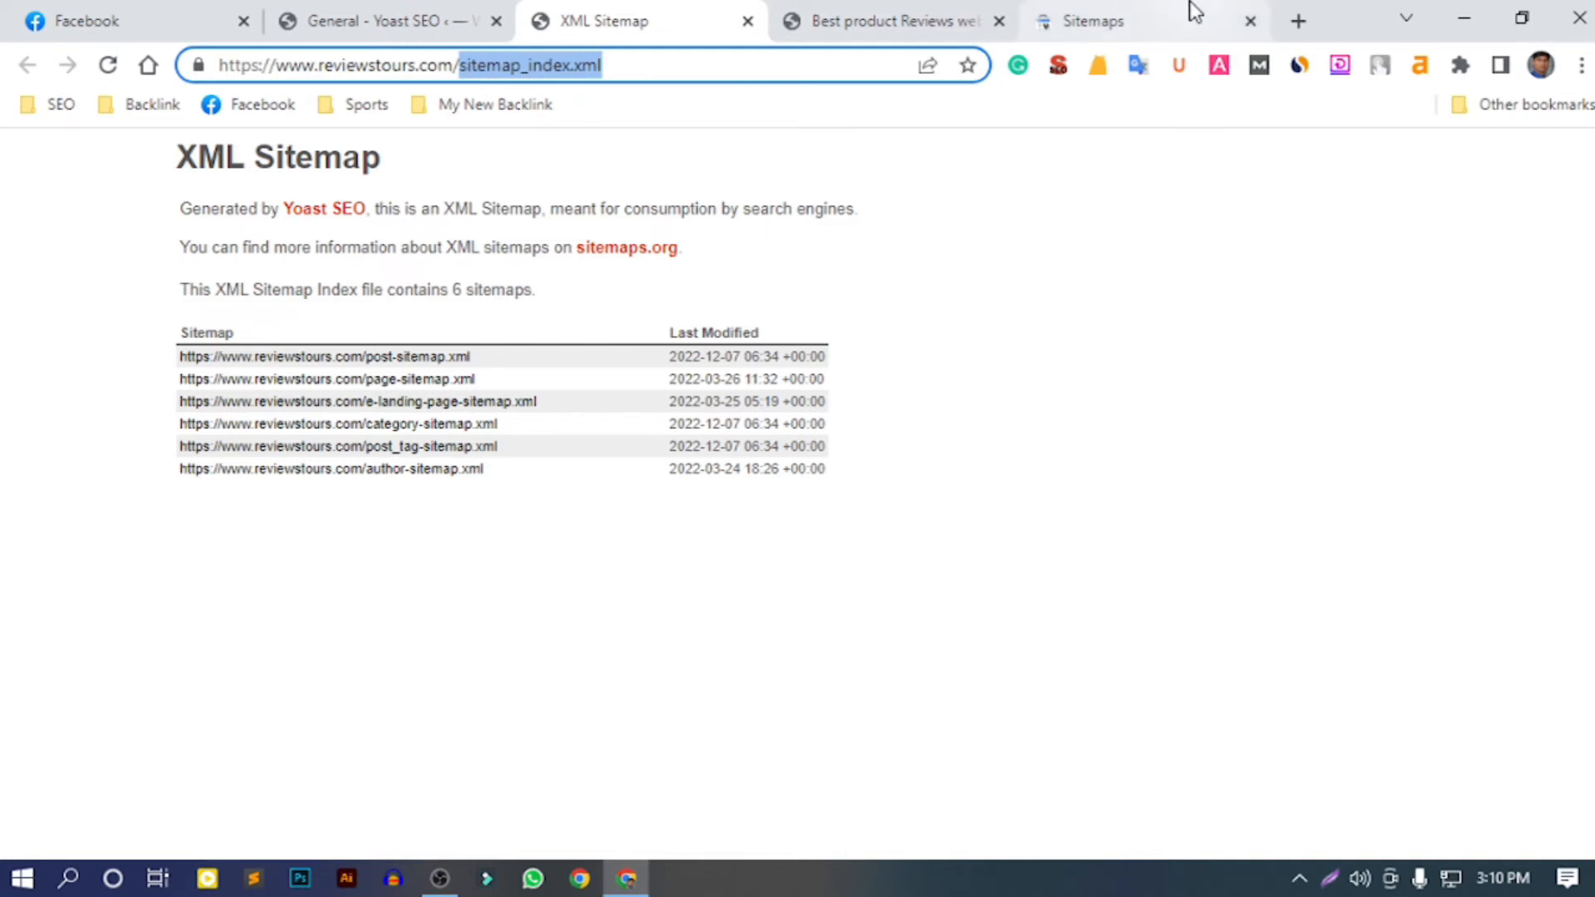
Submit sitemap_index.xml as a new sitemap for reviewstours.com in Search Console and dismiss the submission message
{"action": "left_click", "coordinate": [1163, 16]}
{"action": "key", "text": "ctrl+v"}
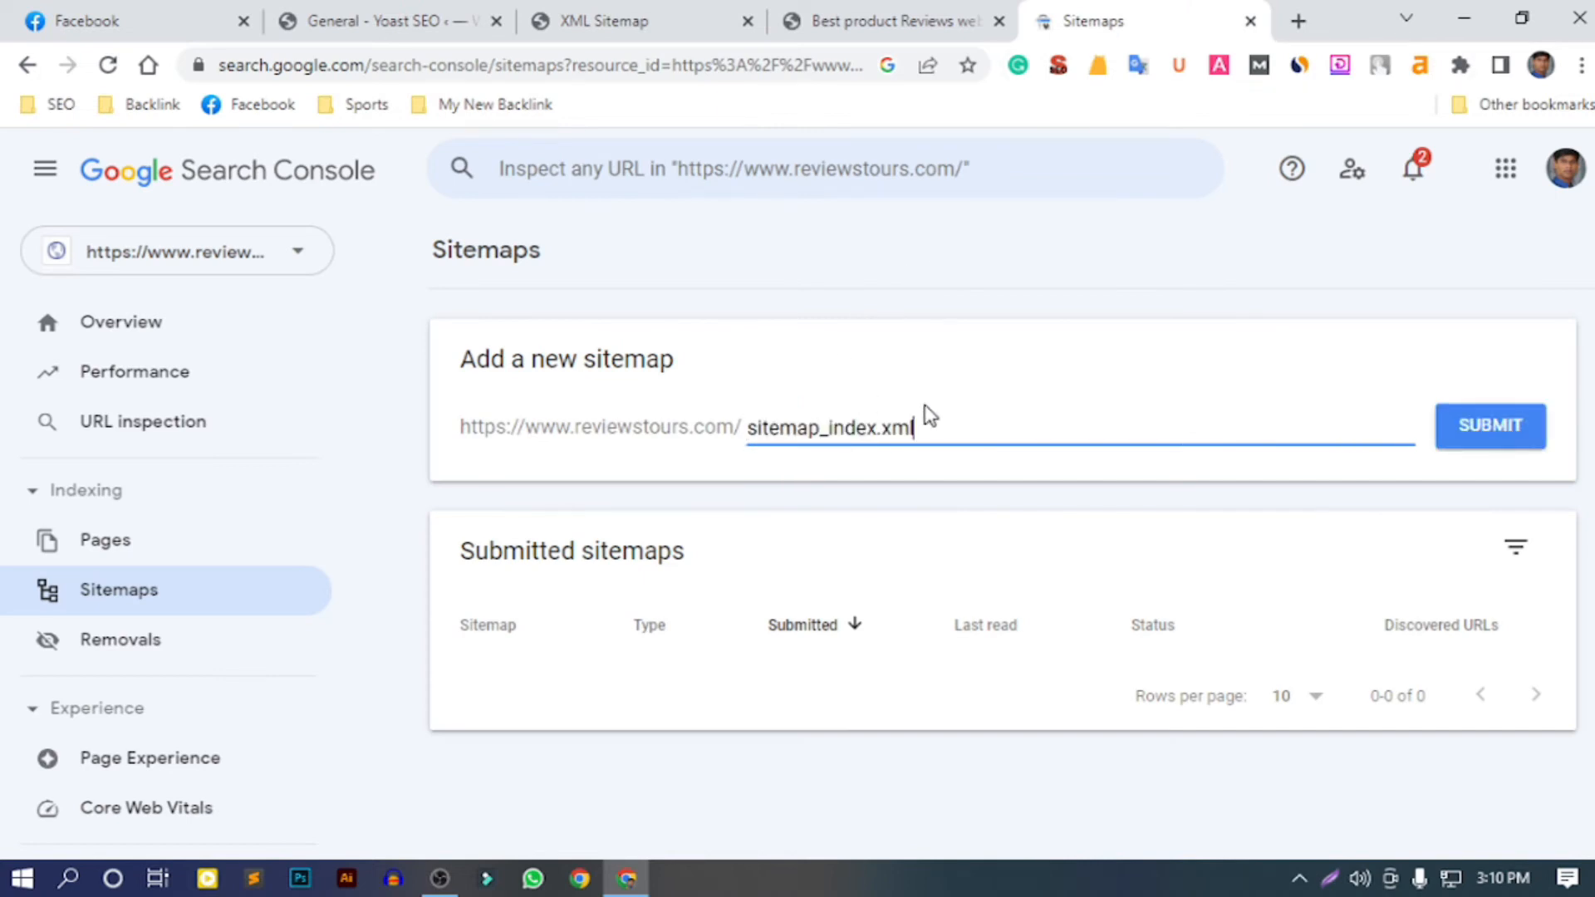
{"action": "left_click", "coordinate": [1472, 431]}
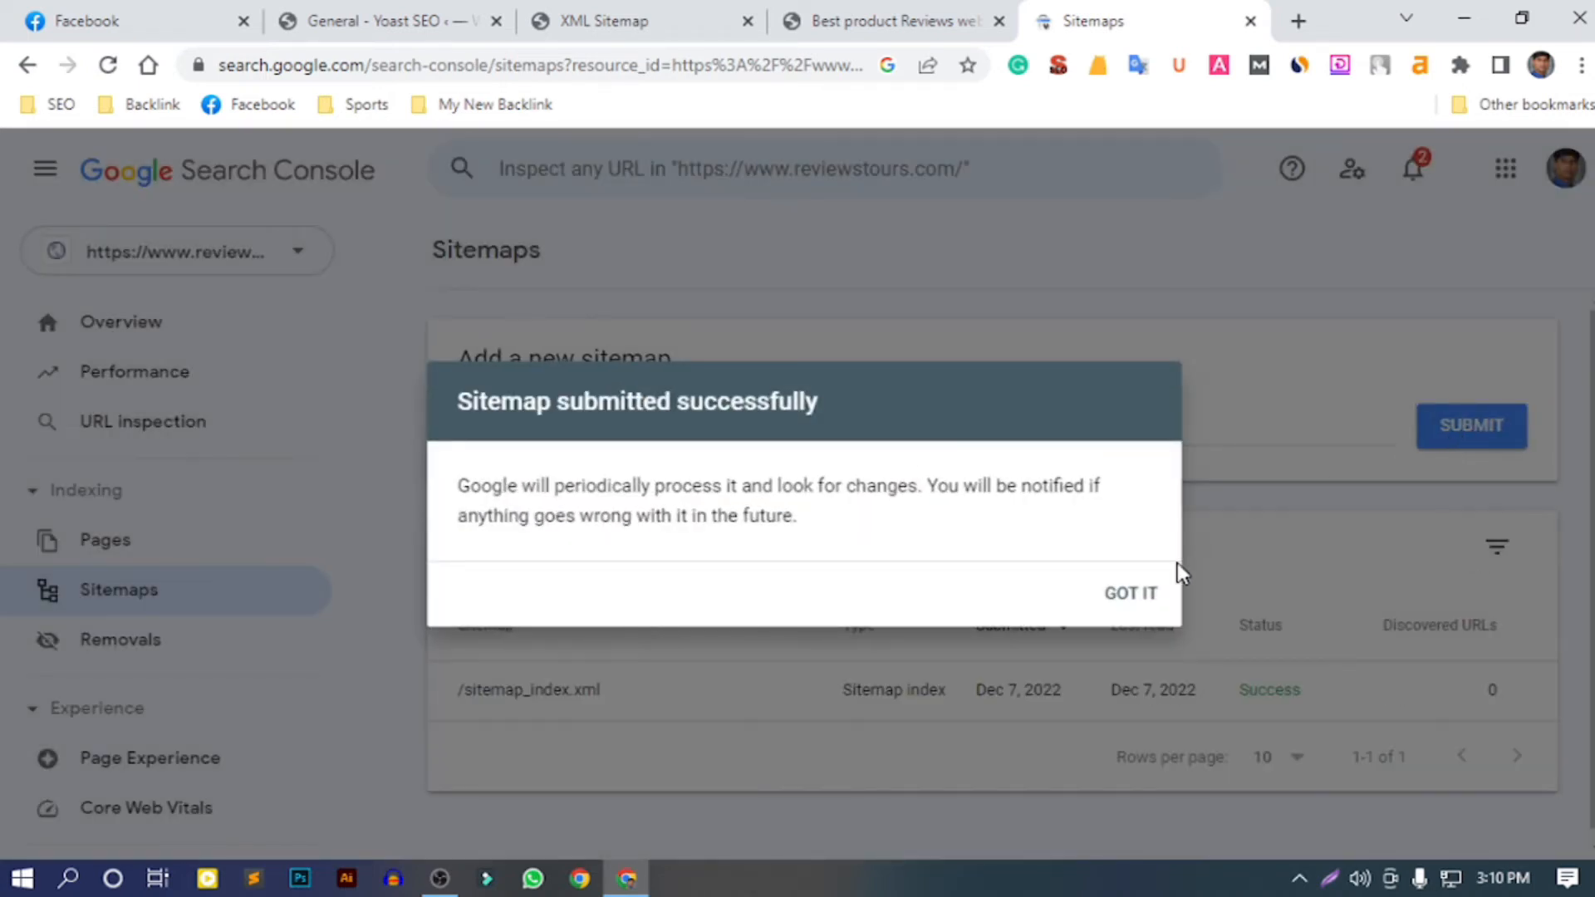
{"action": "left_click", "coordinate": [1139, 595]}
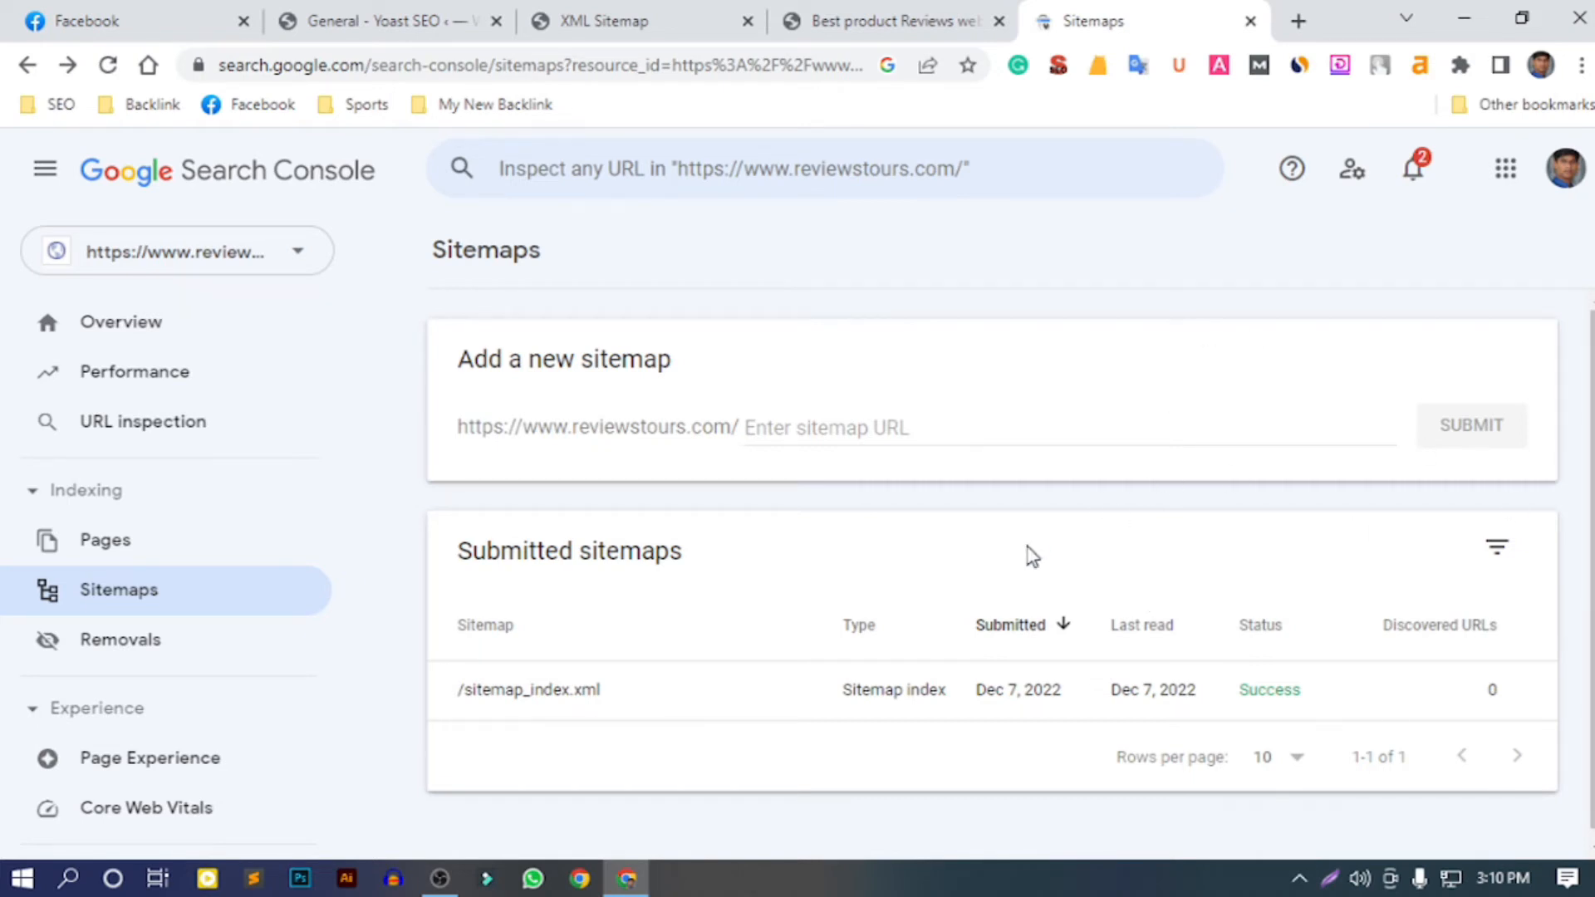
Open the post sitemap from the XML sitemap index and copy the post-sitemap.xml part of its address
{"action": "left_click", "coordinate": [579, 12]}
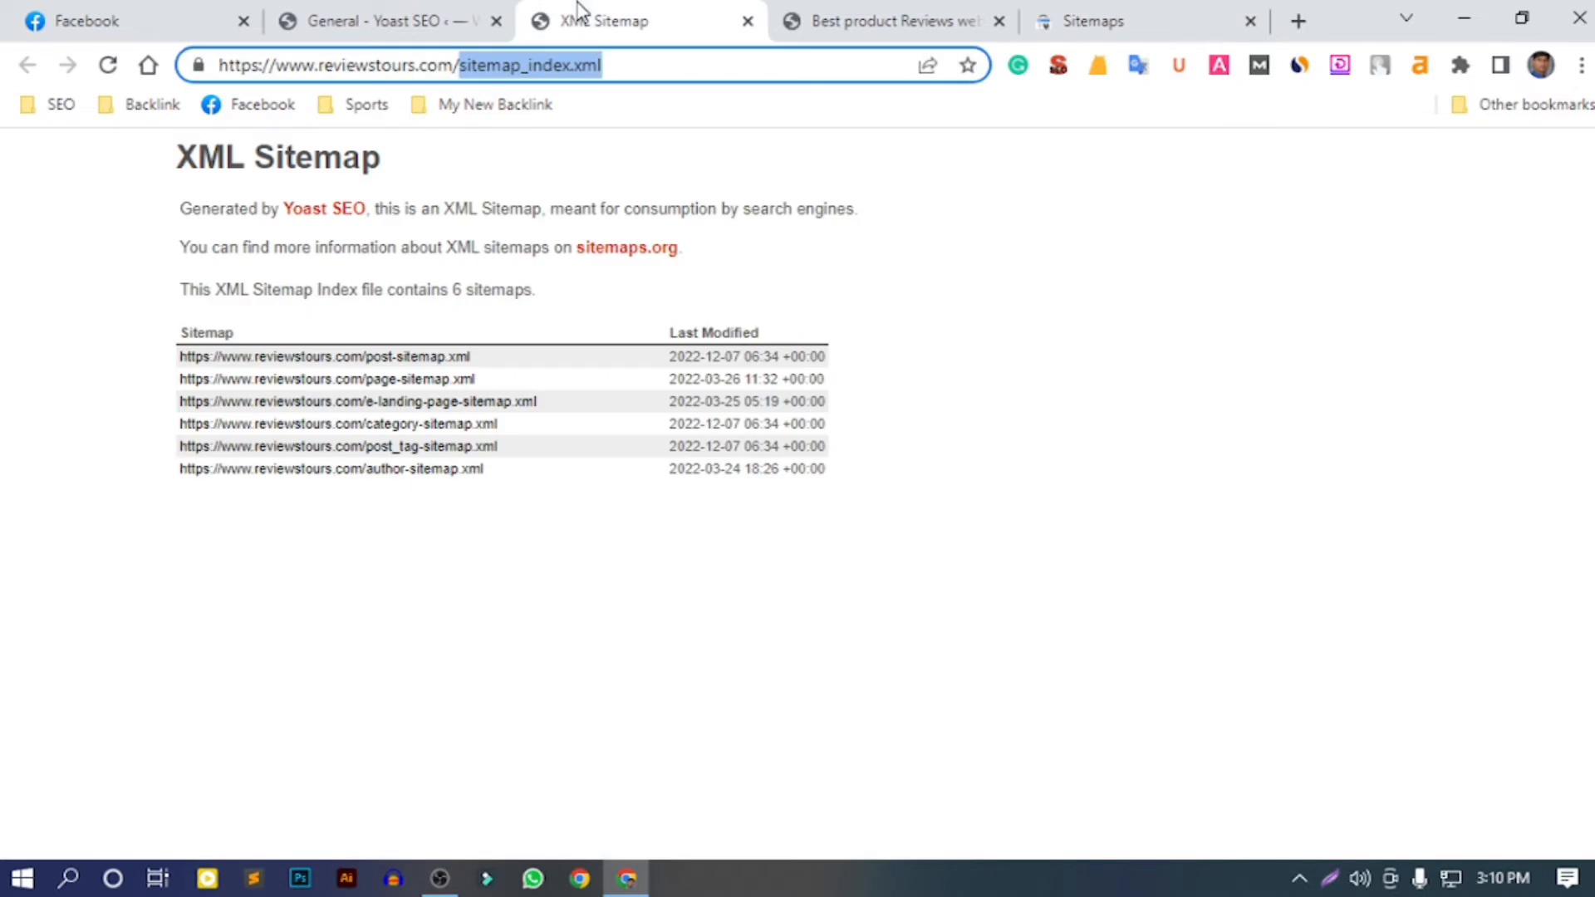
{"action": "left_click", "coordinate": [673, 64]}
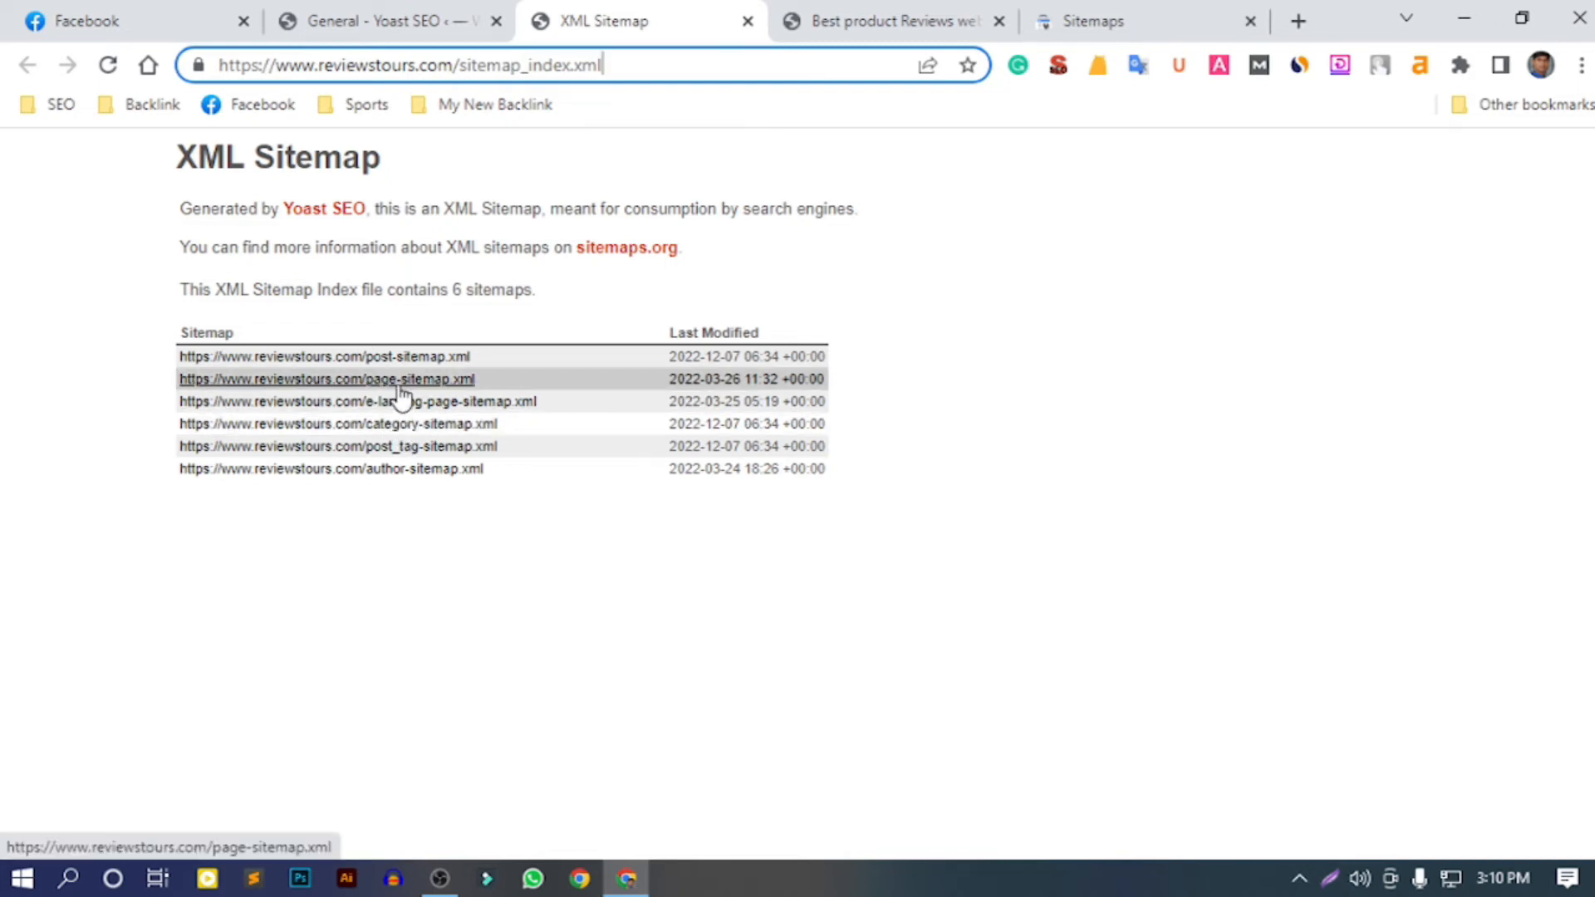
{"action": "left_click", "coordinate": [402, 359]}
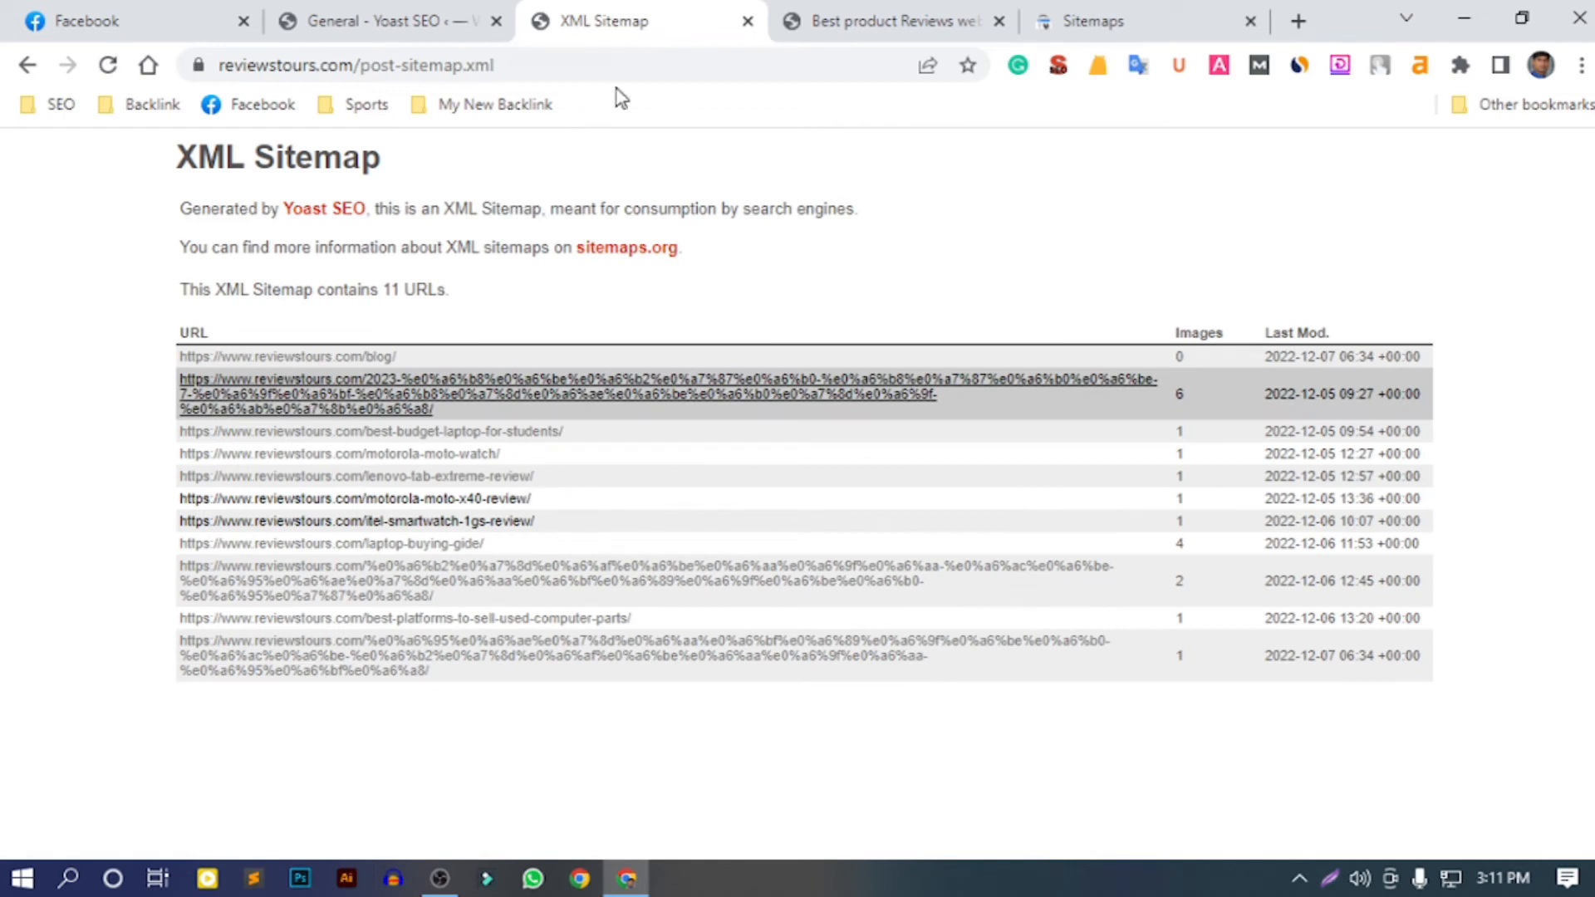
{"action": "left_click", "coordinate": [623, 62]}
{"action": "left_click", "coordinate": [639, 59]}
{"action": "left_click_drag", "start_coordinate": [650, 59], "coordinate": [463, 63]}
{"action": "key", "text": "ctrl+c"}
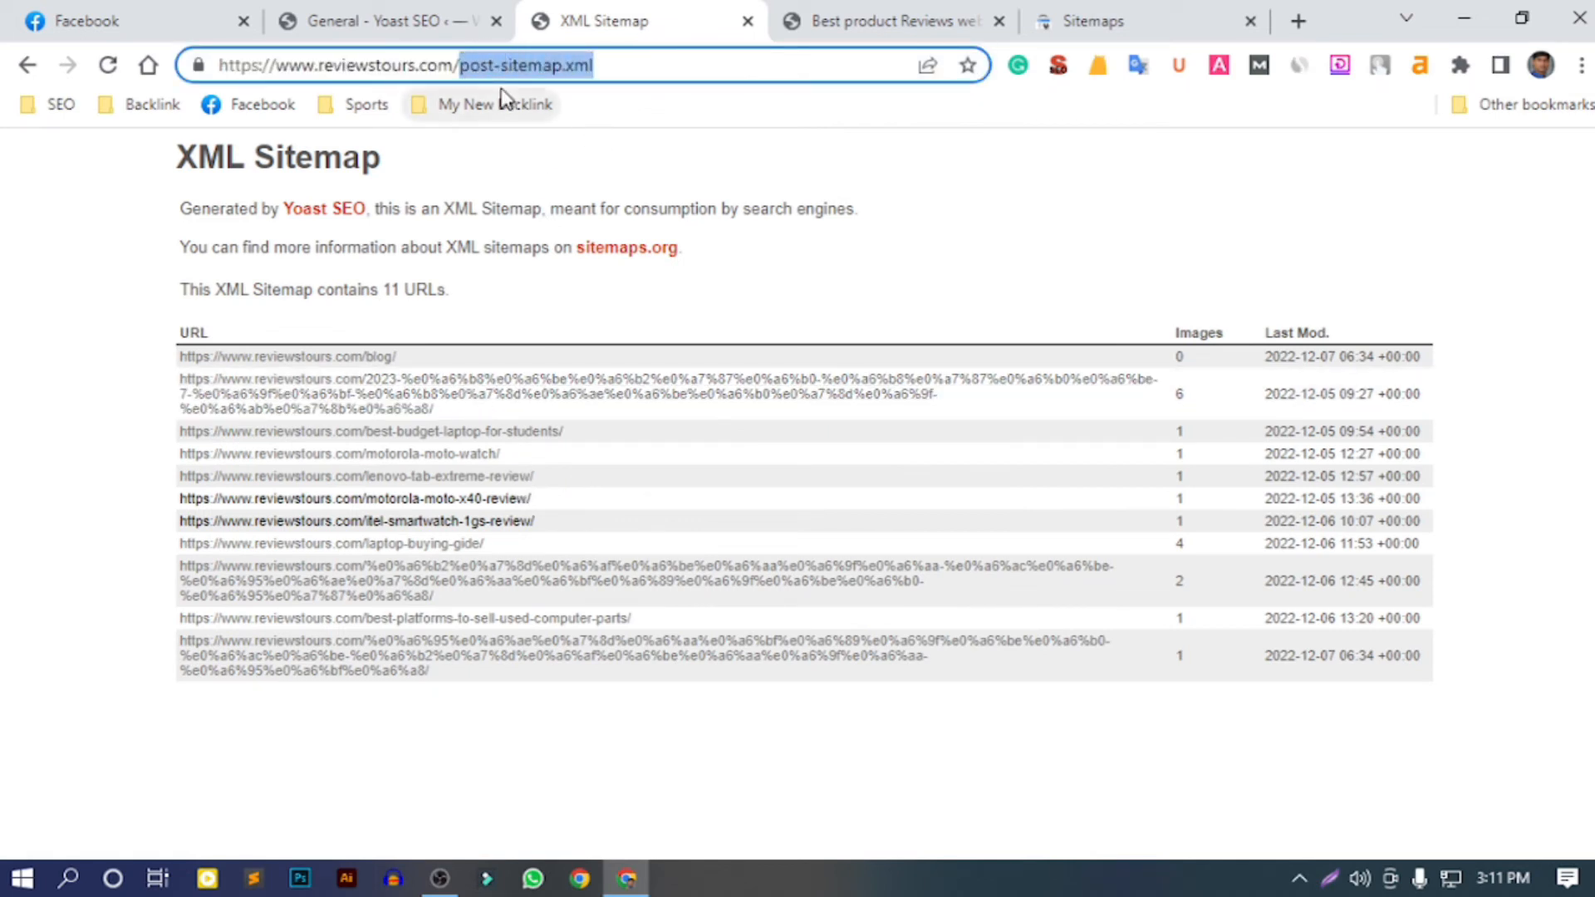
Submit post-sitemap.xml as another sitemap for the property in Search Console and dismiss the submission message
{"action": "left_click", "coordinate": [1147, 20]}
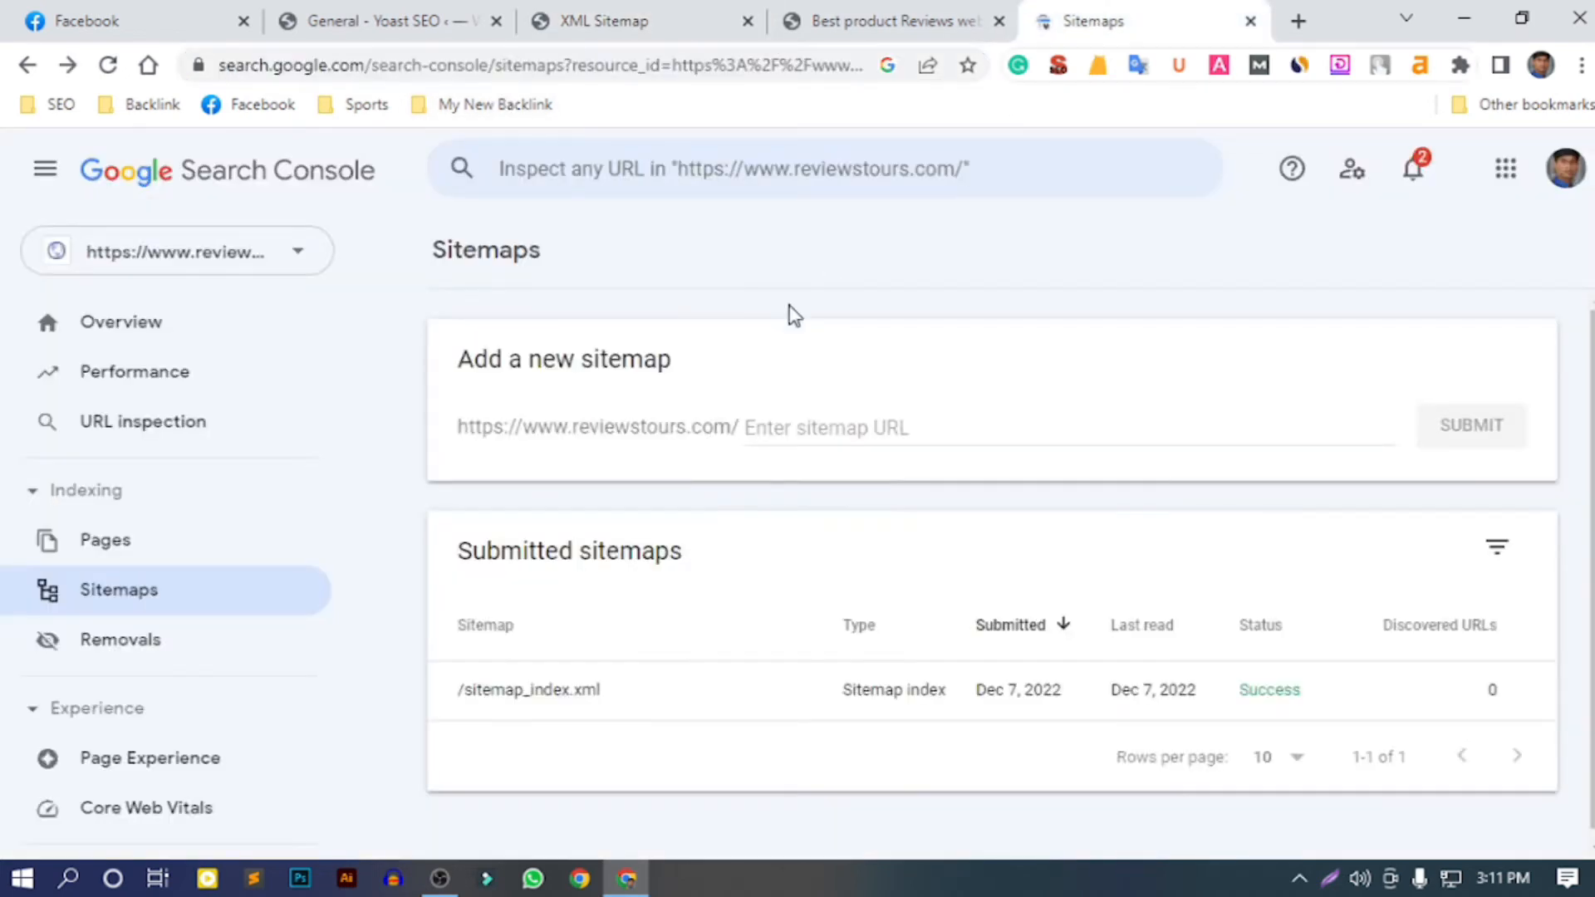
{"action": "left_click", "coordinate": [791, 428]}
{"action": "key", "text": "ctrl+v"}
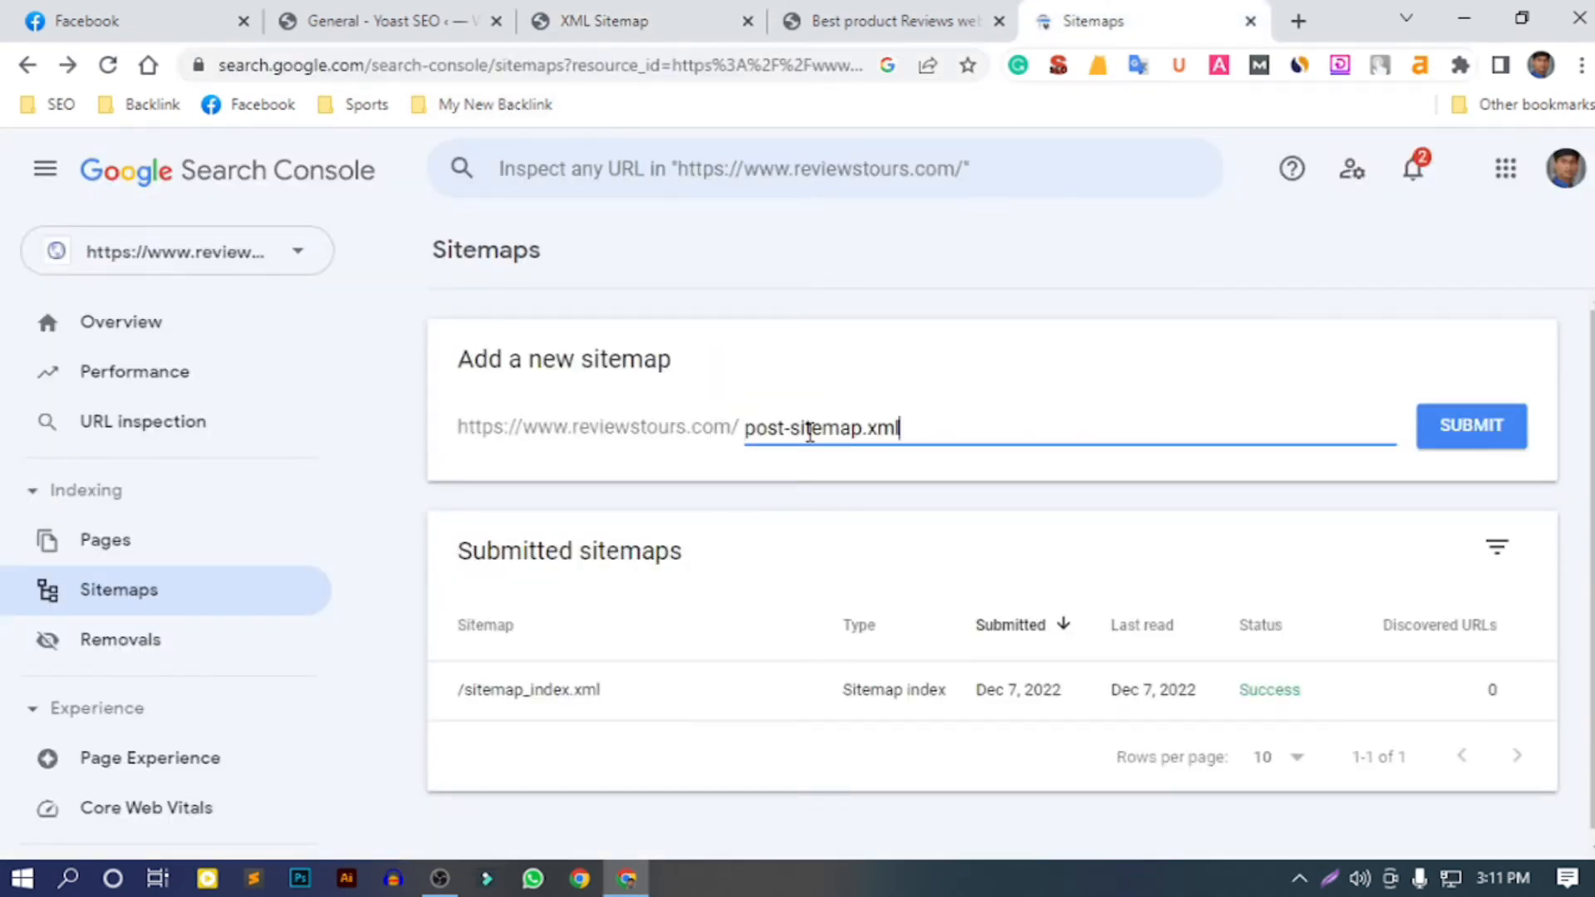
{"action": "left_click", "coordinate": [1467, 435]}
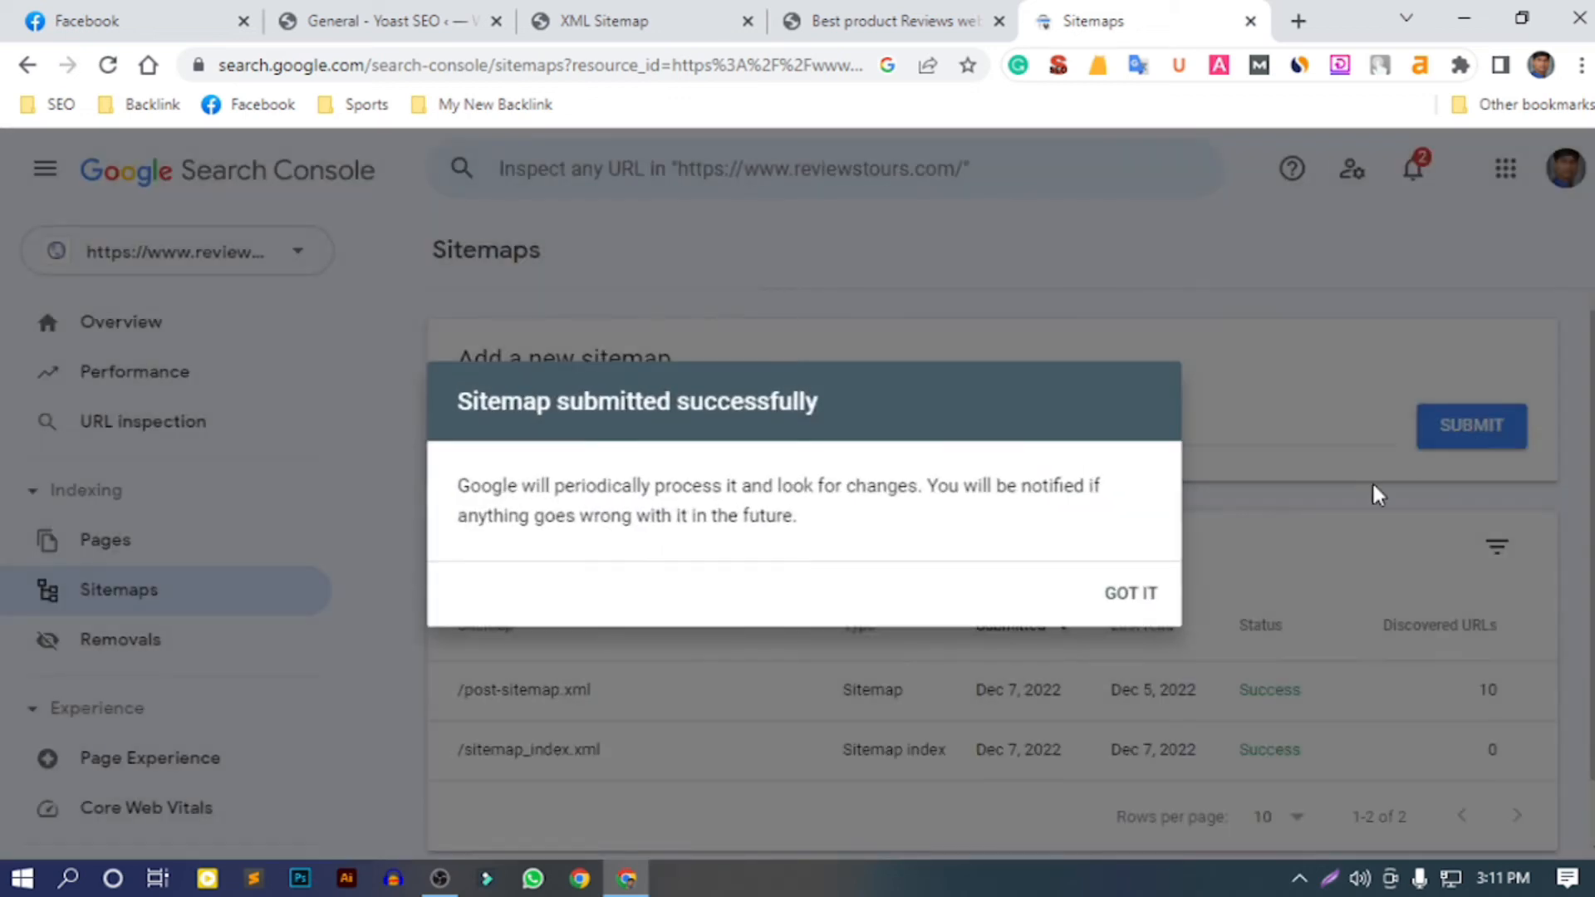
{"action": "left_click", "coordinate": [1129, 591]}
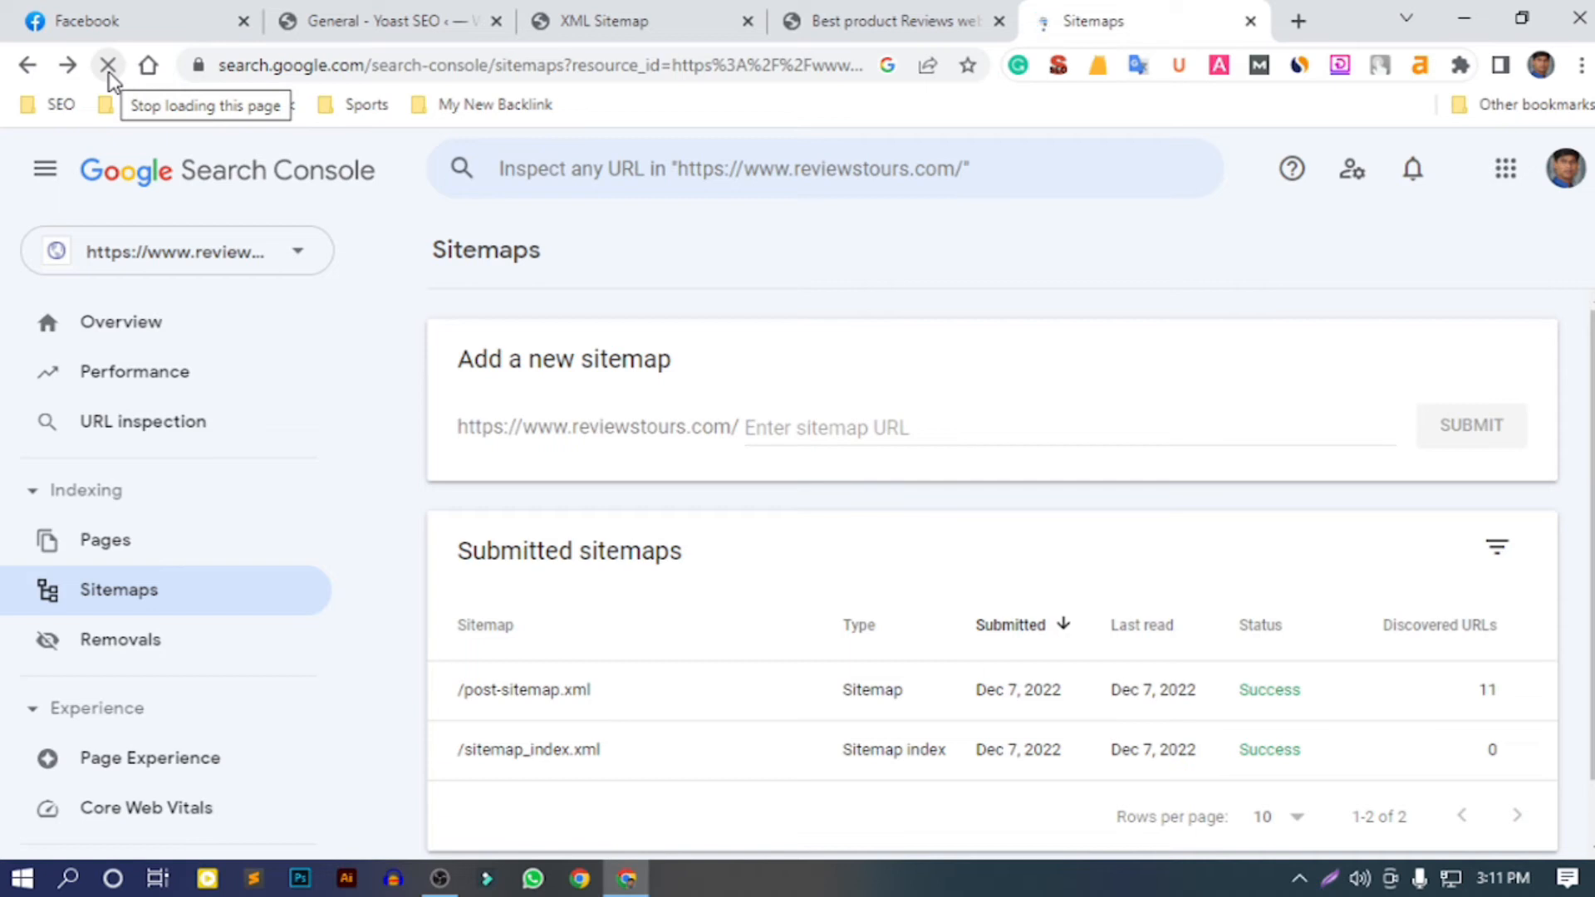
Review the Performance and Indexing sections of the property's Overview page
{"action": "left_click", "coordinate": [143, 324]}
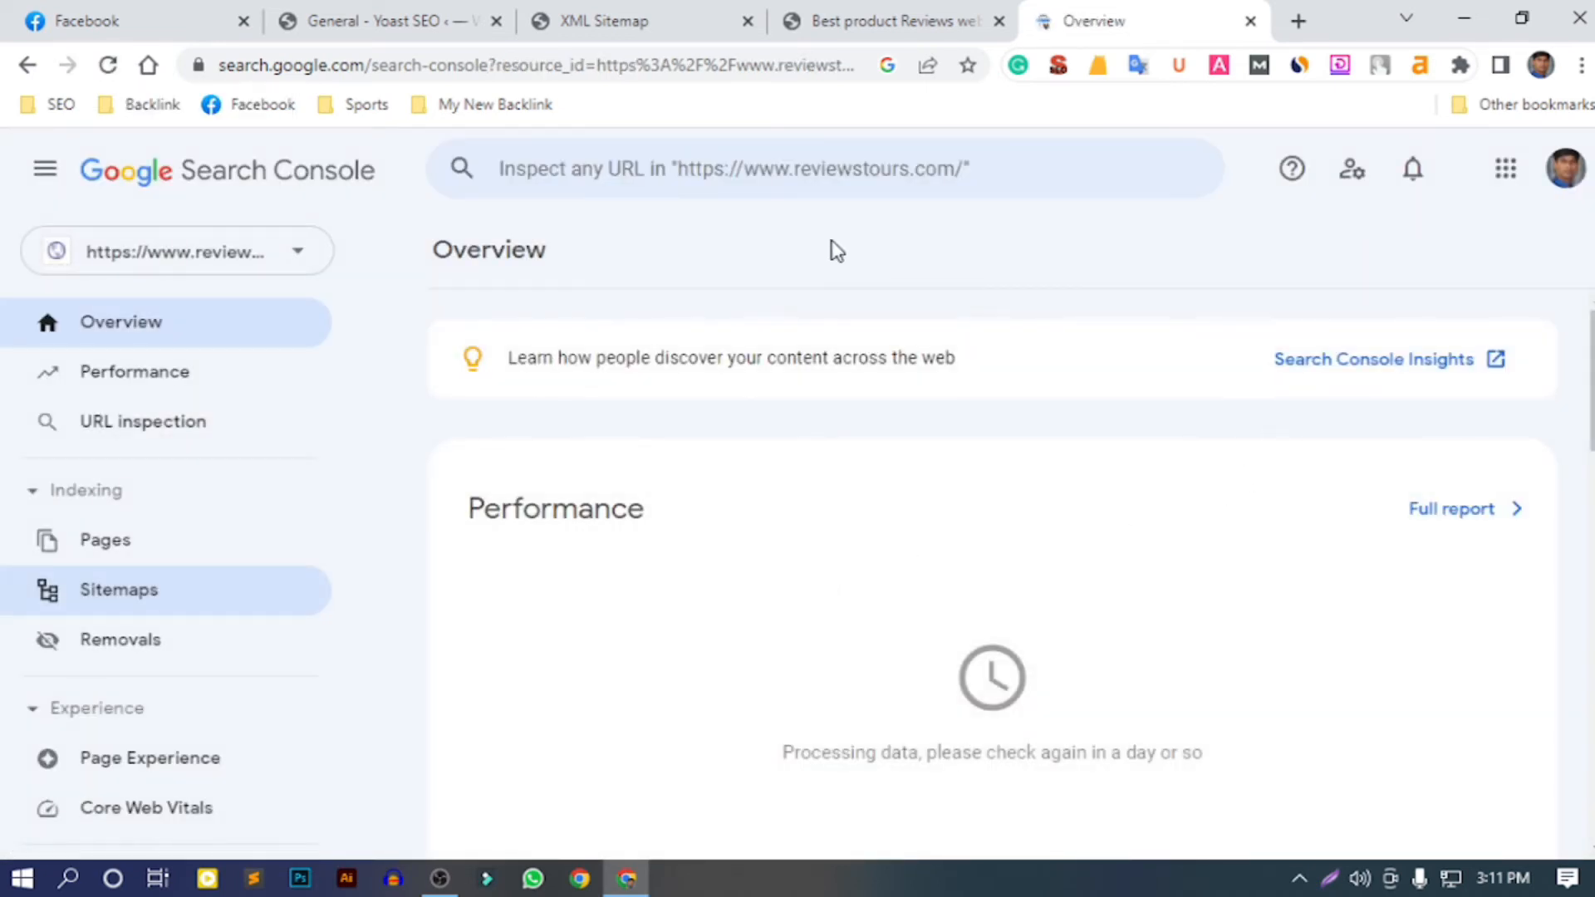
{"action": "scroll", "coordinate": [897, 623], "scroll_direction": "down", "scroll_amount": 3}
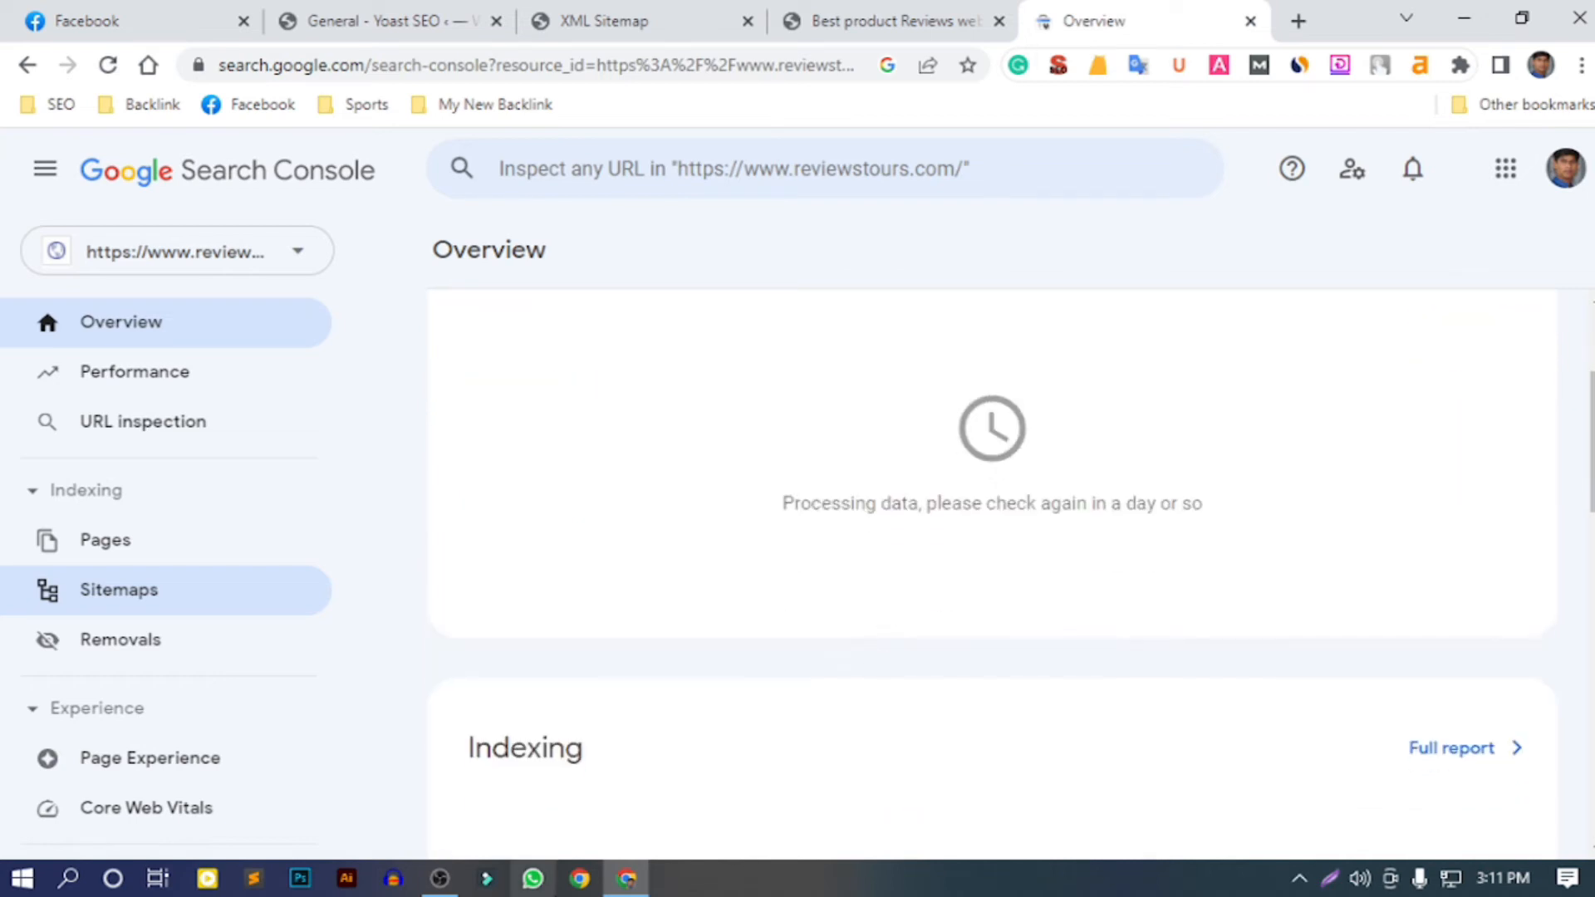
{"action": "scroll", "coordinate": [631, 698], "scroll_direction": "down", "scroll_amount": 3}
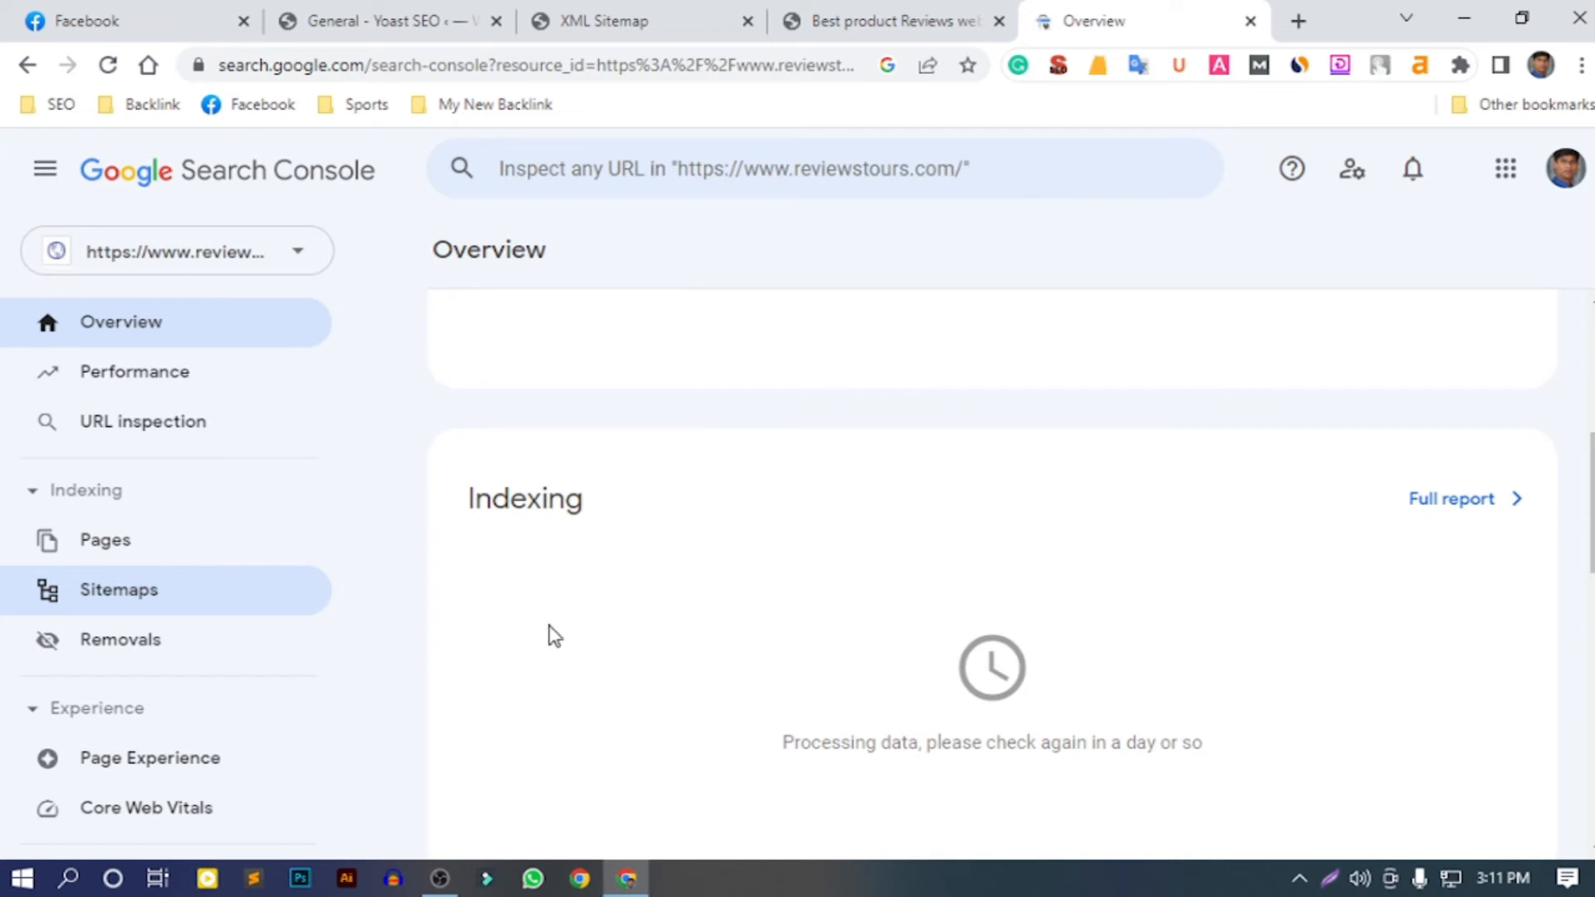
{"action": "left_click", "coordinate": [844, 179]}
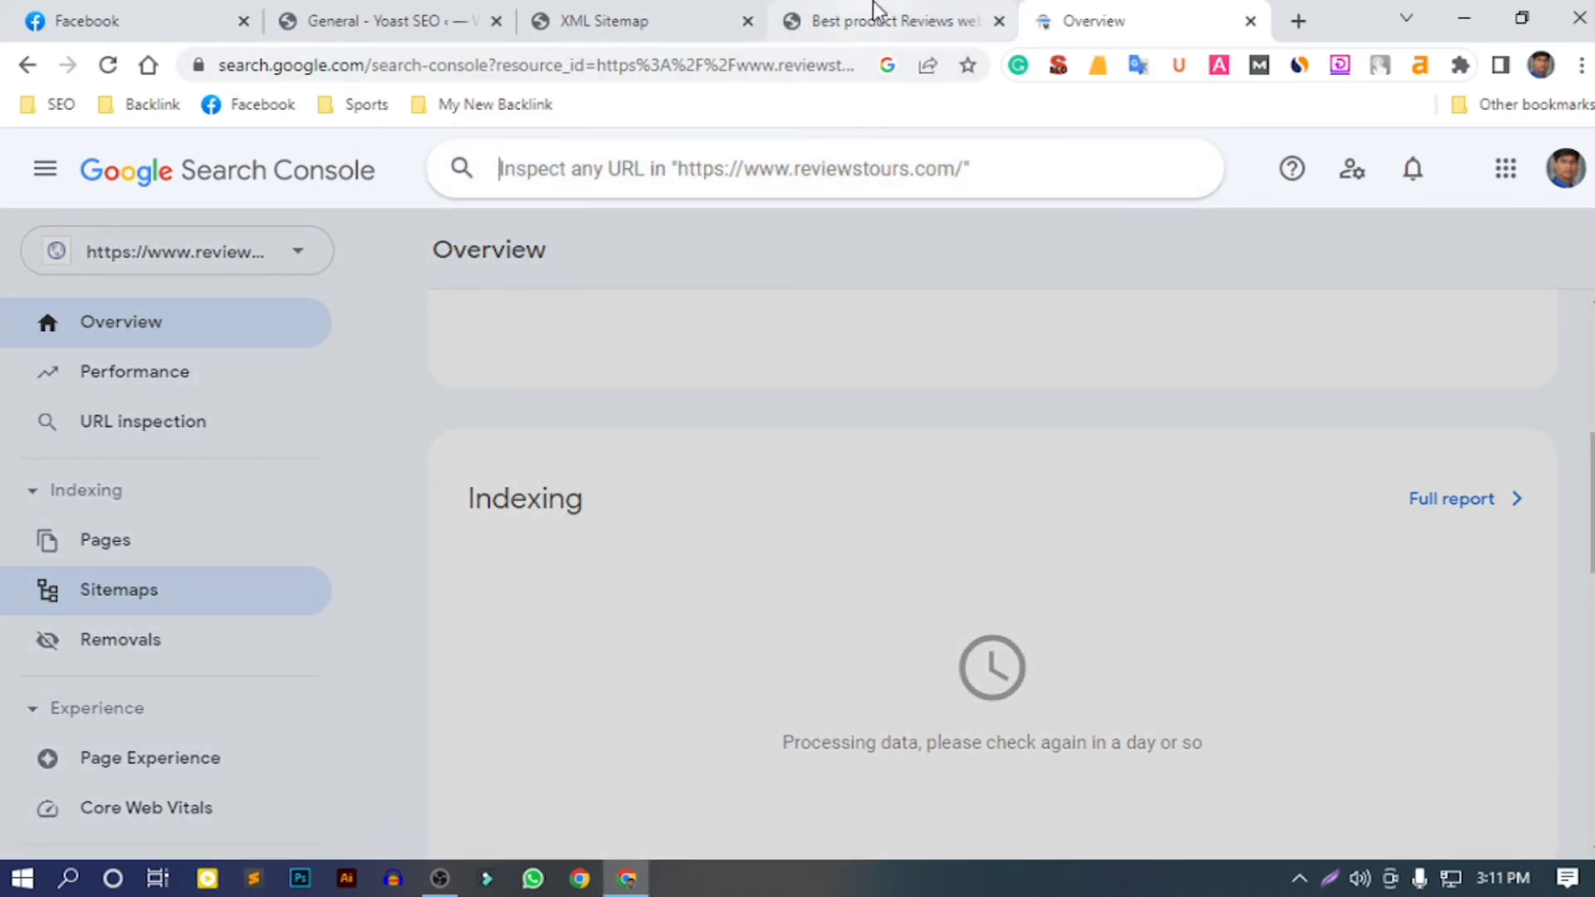
{"action": "left_click", "coordinate": [914, 12]}
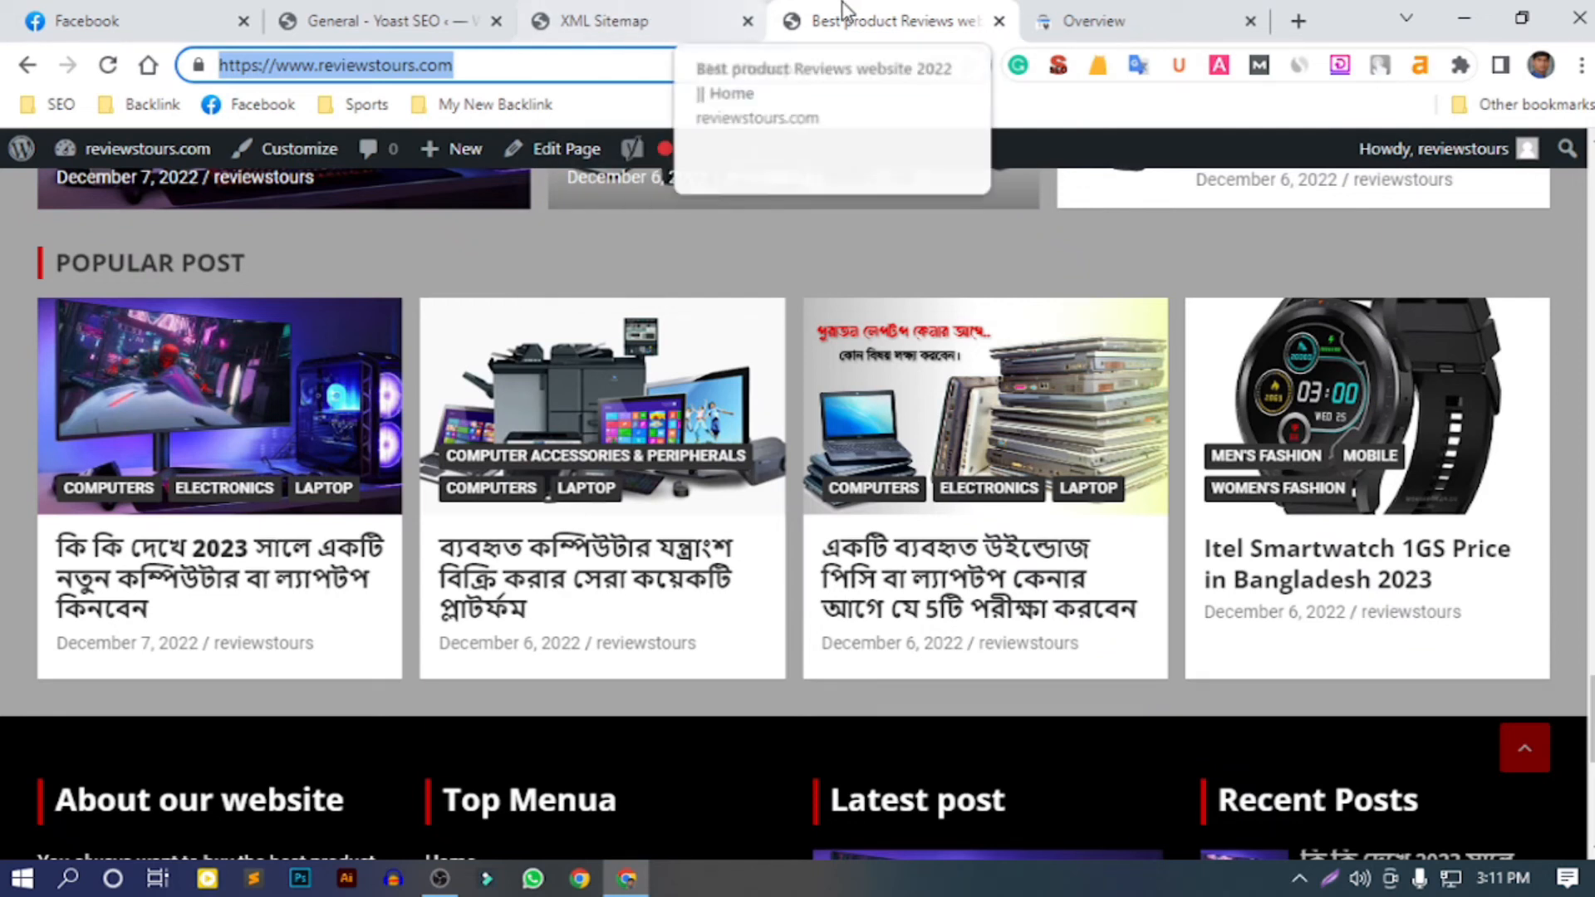
{"action": "left_click", "coordinate": [1040, 20]}
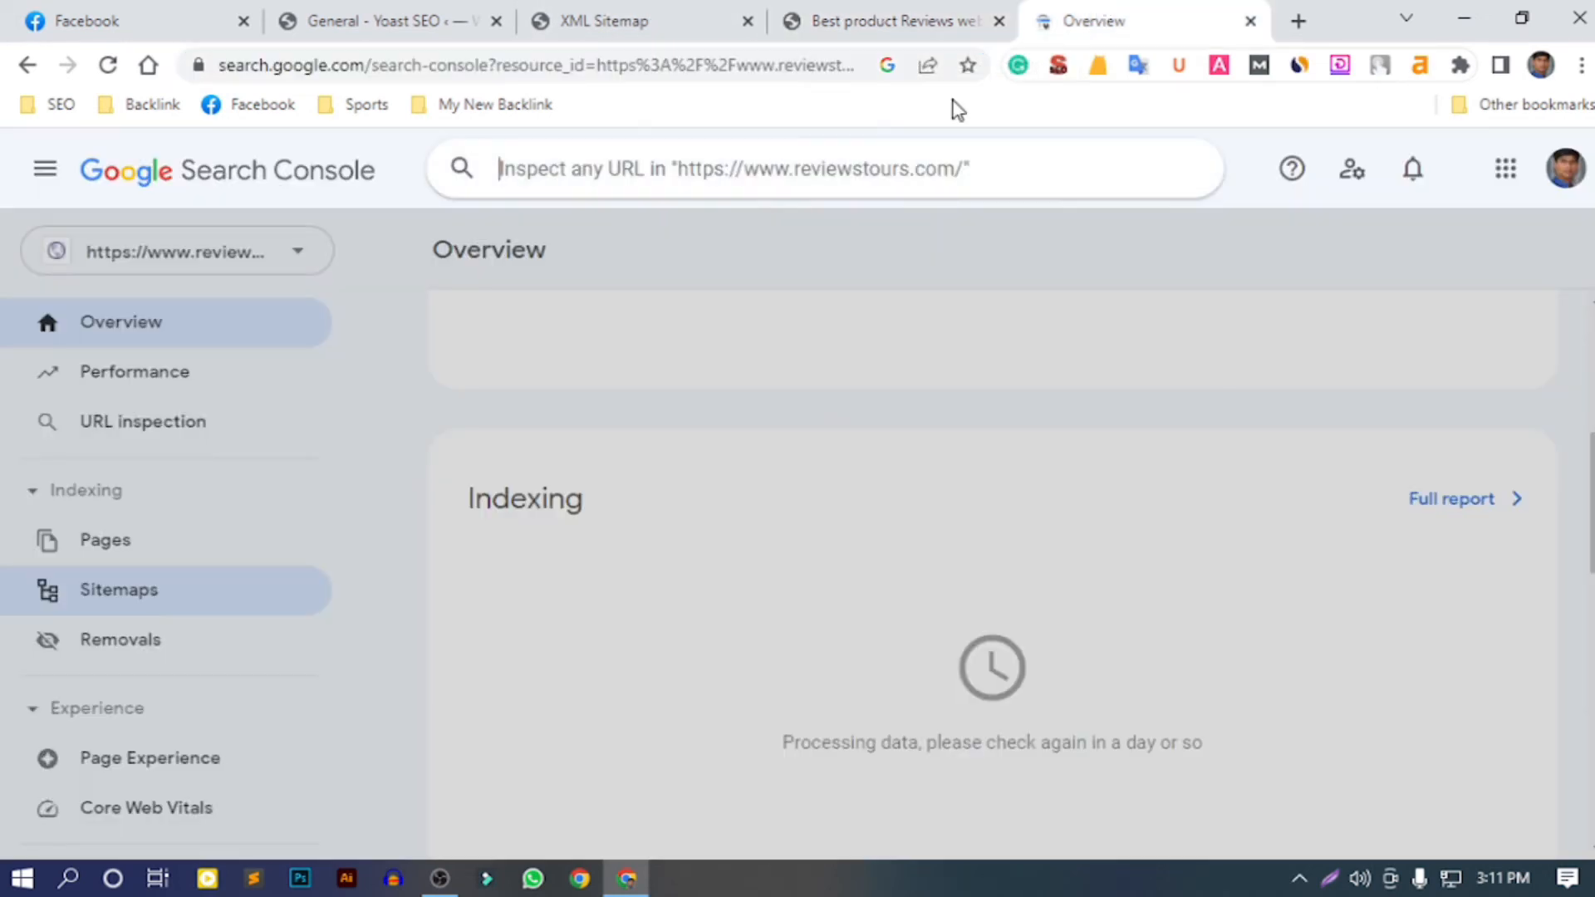
{"action": "left_click", "coordinate": [169, 428]}
{"action": "left_click", "coordinate": [167, 430]}
{"action": "type", "text": "https://www.reviewstours.com/"}
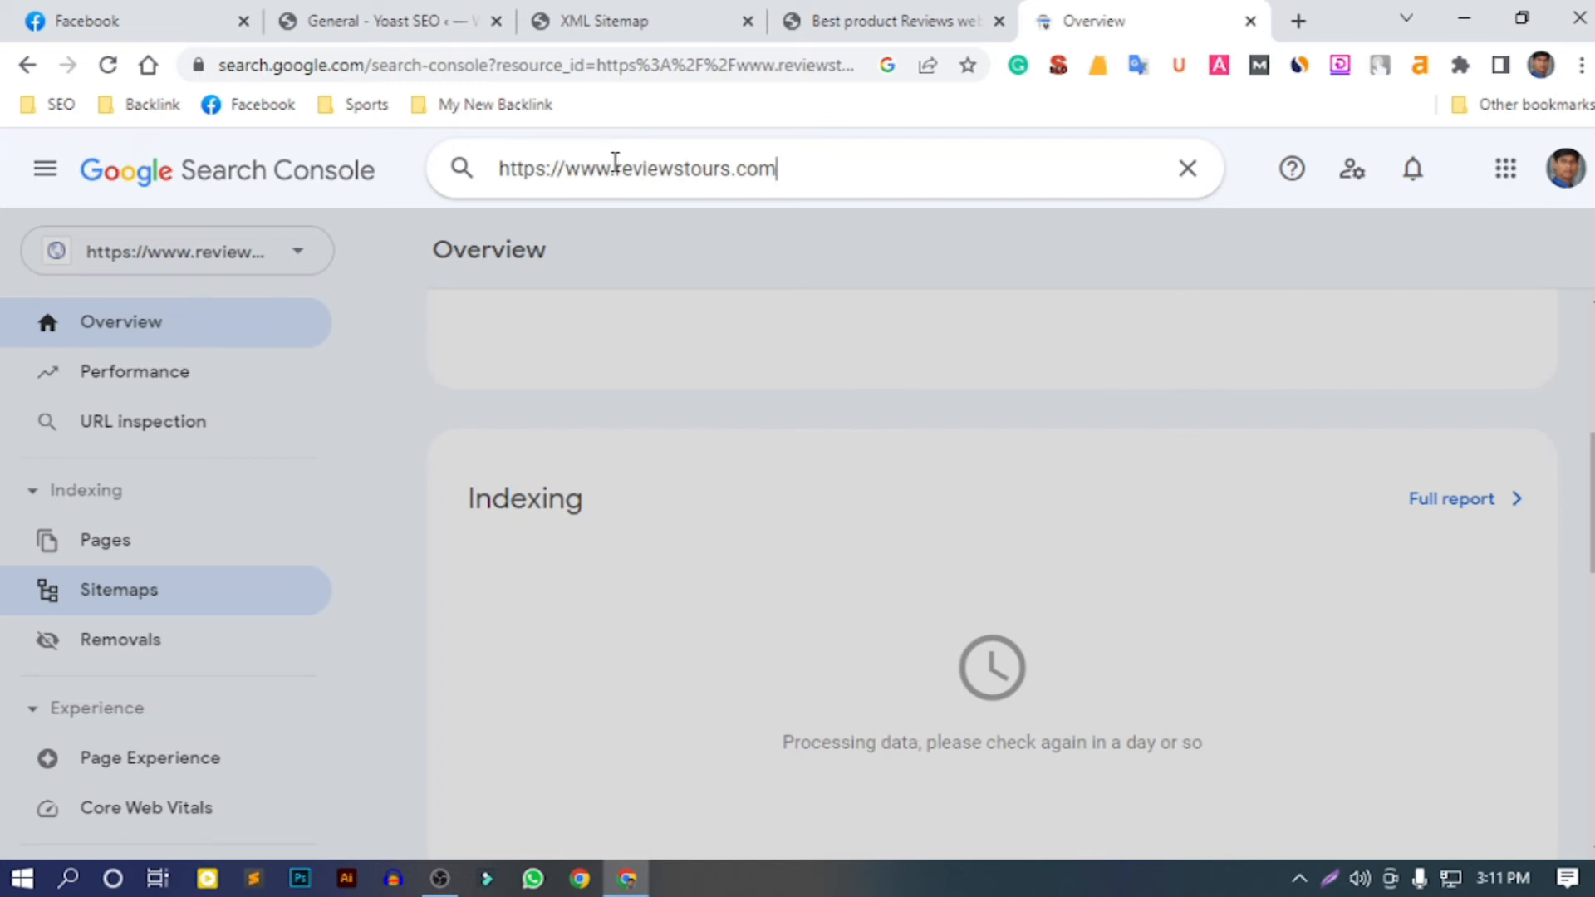
{"action": "key", "text": "Return"}
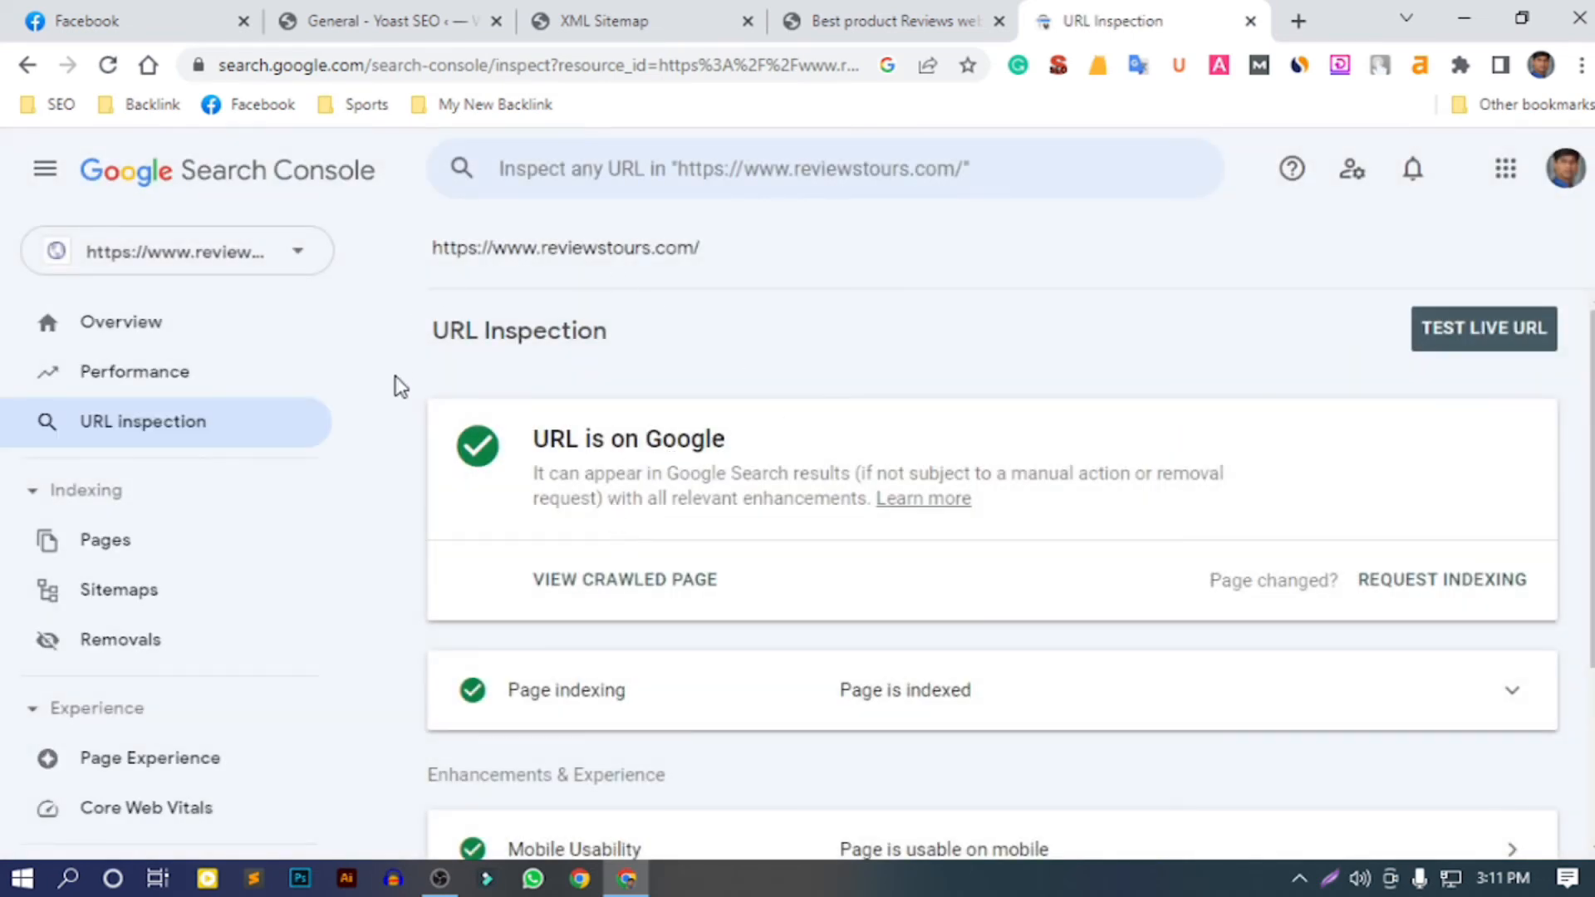
{"action": "scroll", "coordinate": [629, 691], "scroll_direction": "down", "scroll_amount": 3}
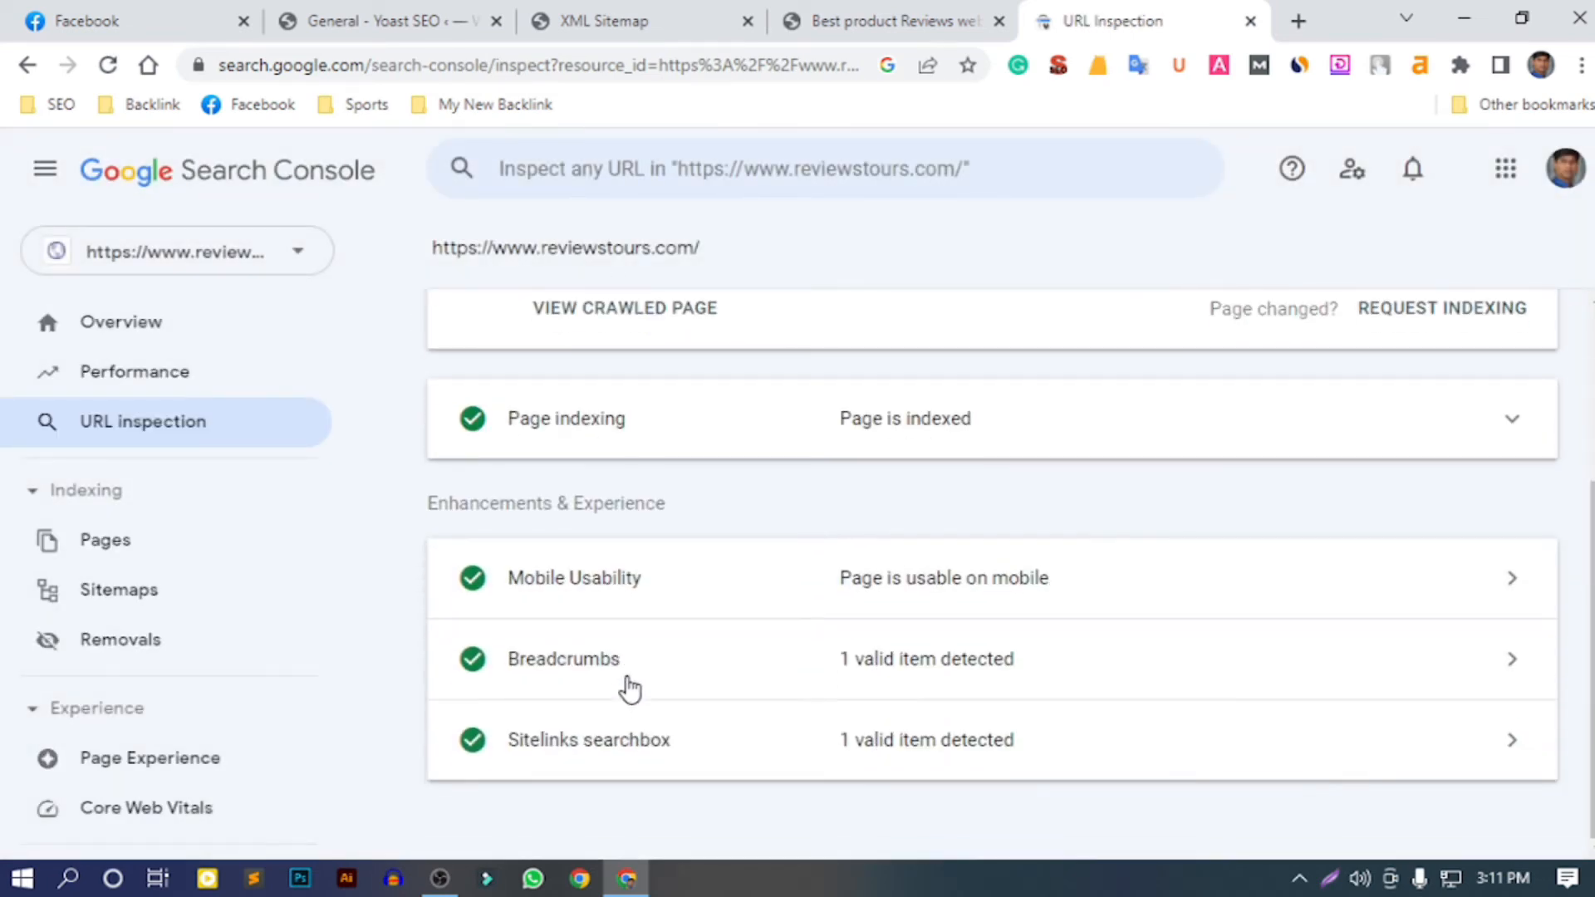
{"action": "scroll", "coordinate": [1051, 469], "scroll_direction": "up", "scroll_amount": 3}
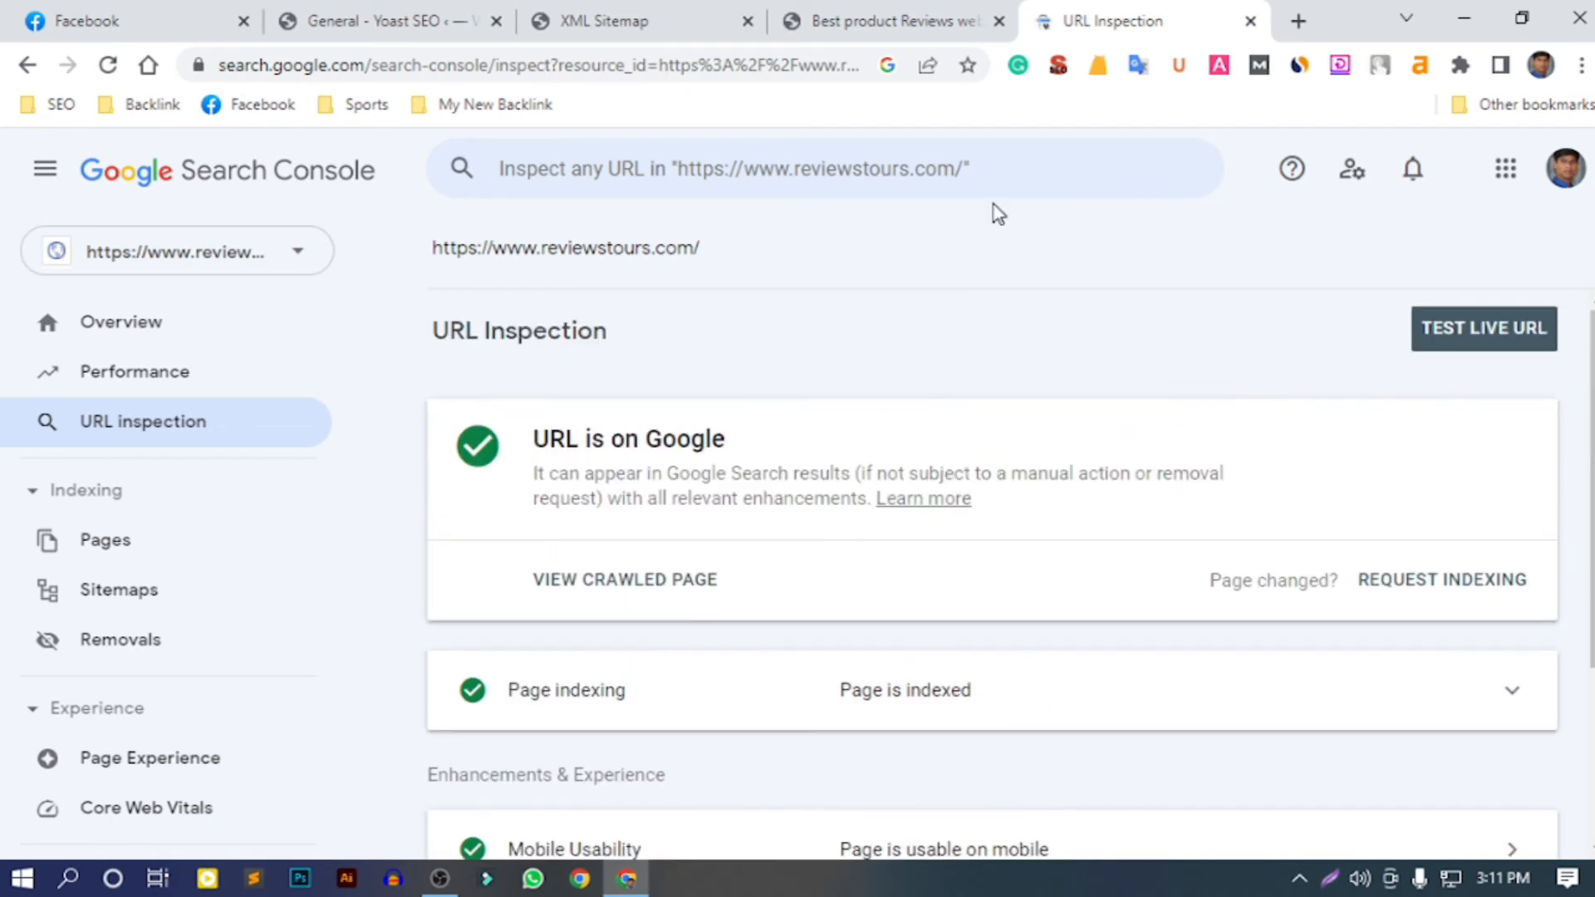
Open the popular post about platforms for selling used computer parts on the reviewstours.com site and copy its address
{"action": "left_click", "coordinate": [874, 3]}
{"action": "left_click", "coordinate": [569, 579]}
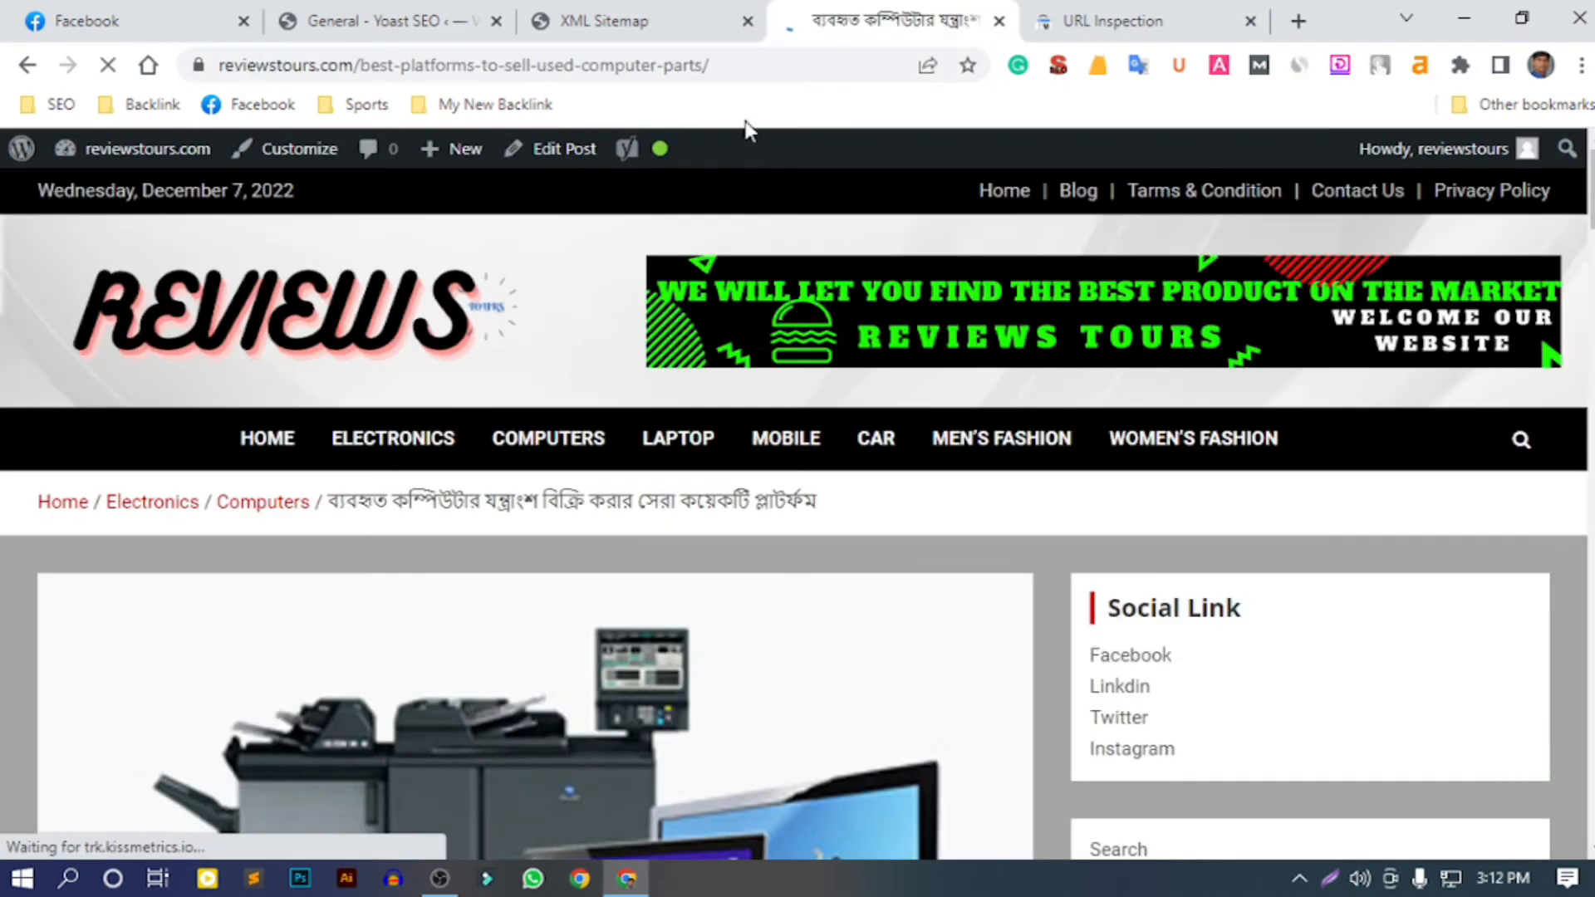
{"action": "left_click", "coordinate": [765, 63]}
{"action": "key", "text": "ctrl+c"}
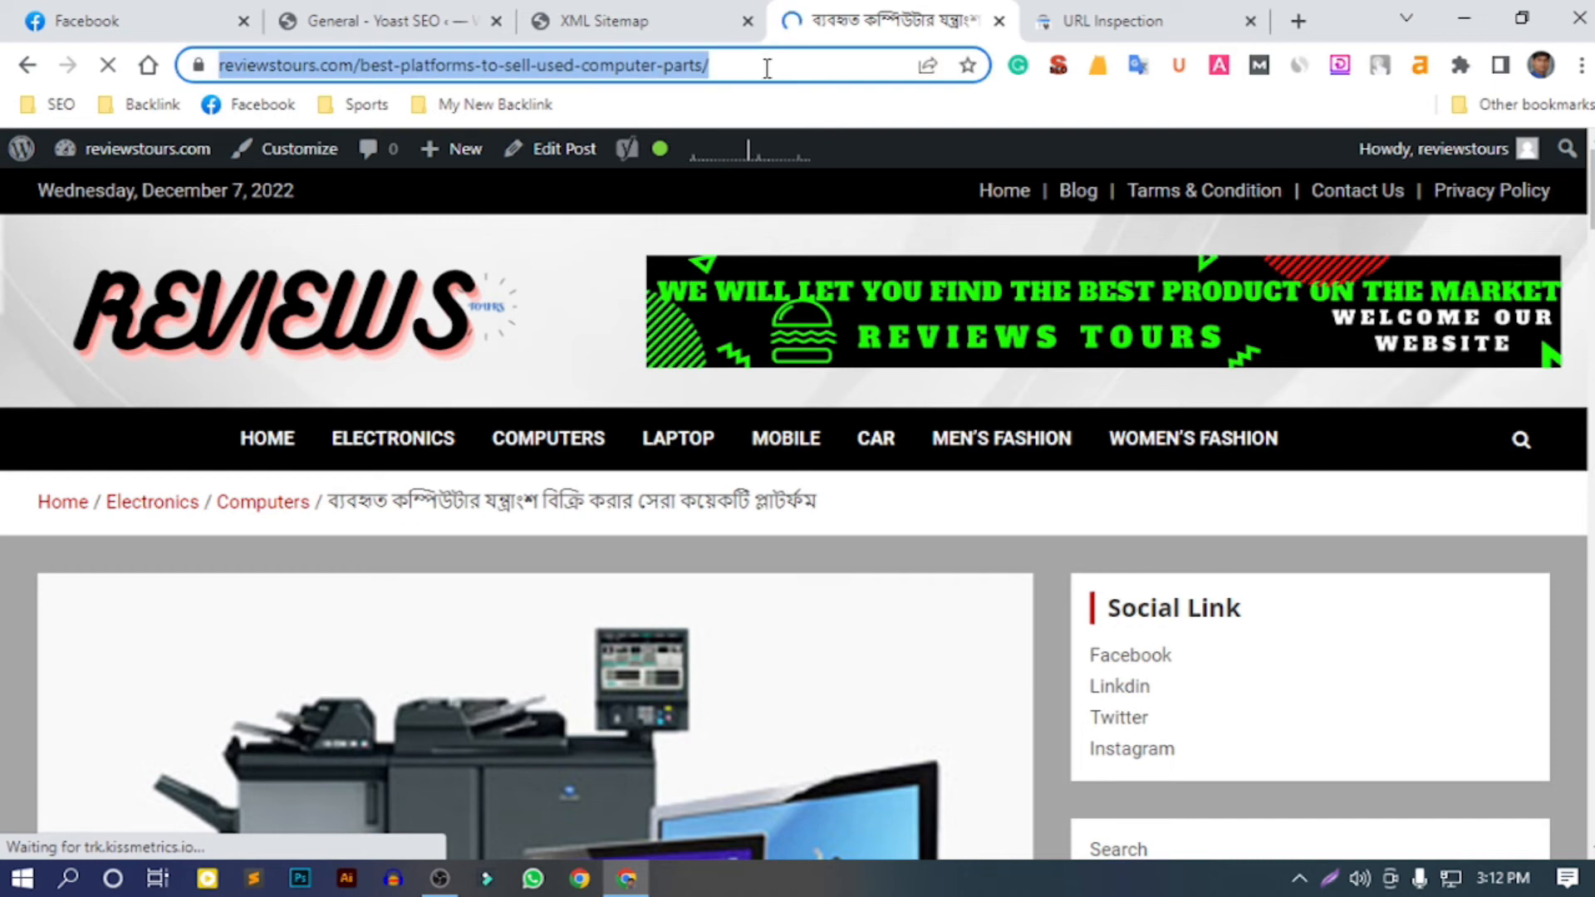
Inspect the copied best-platforms-to-sell-used-computer-parts URL in Search Console, request its indexing and dismiss the message
{"action": "left_click", "coordinate": [1094, 3]}
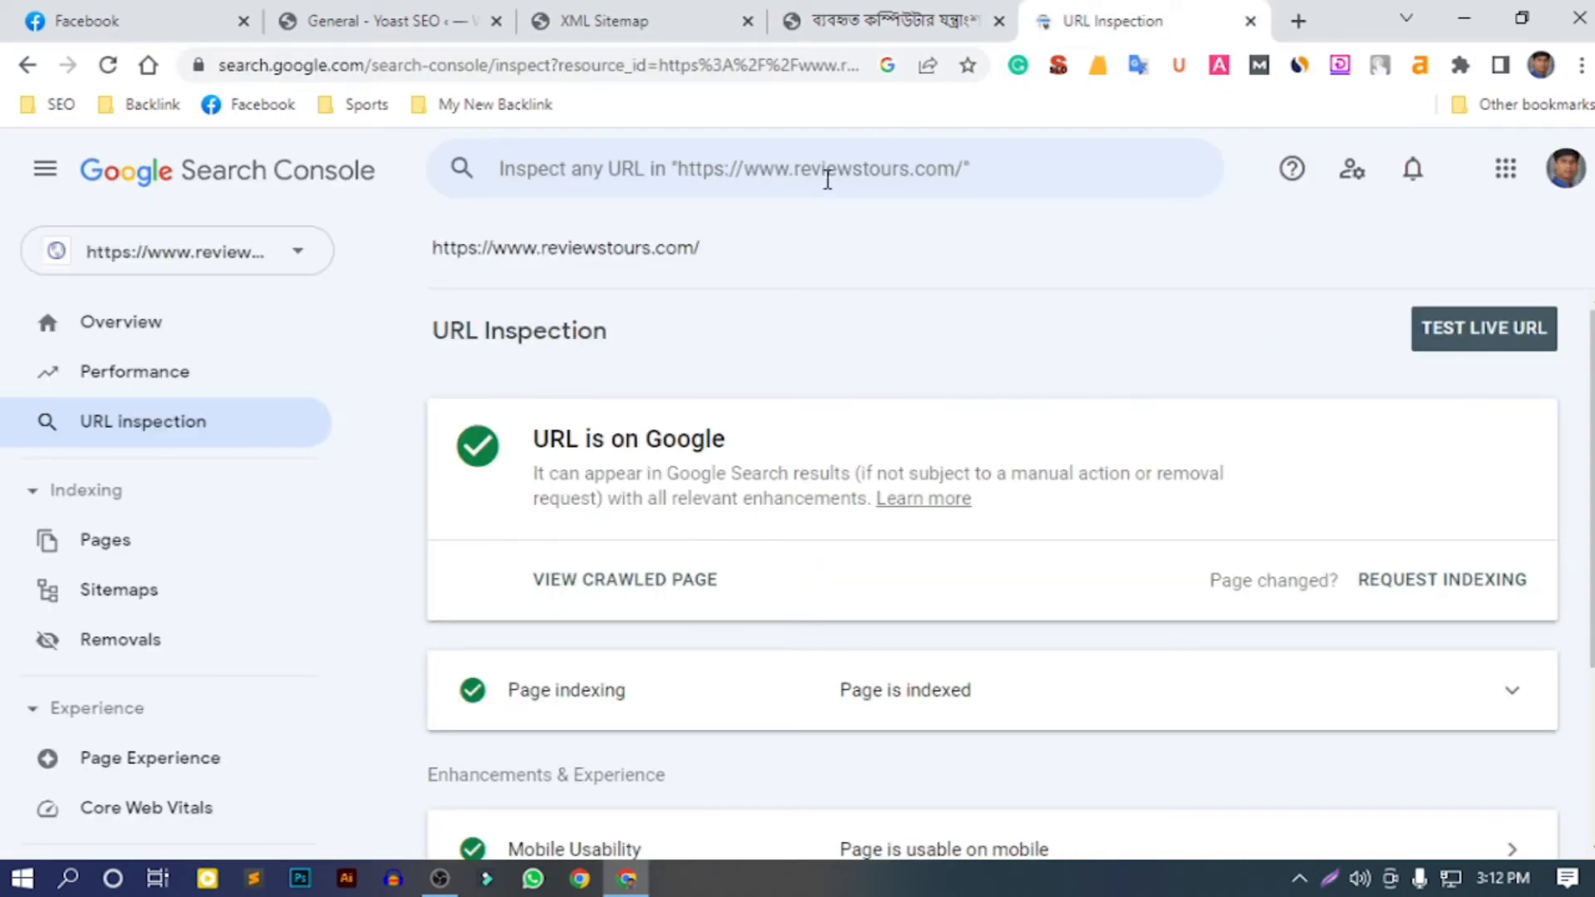
{"action": "left_click", "coordinate": [827, 169]}
{"action": "key", "text": "ctrl+v"}
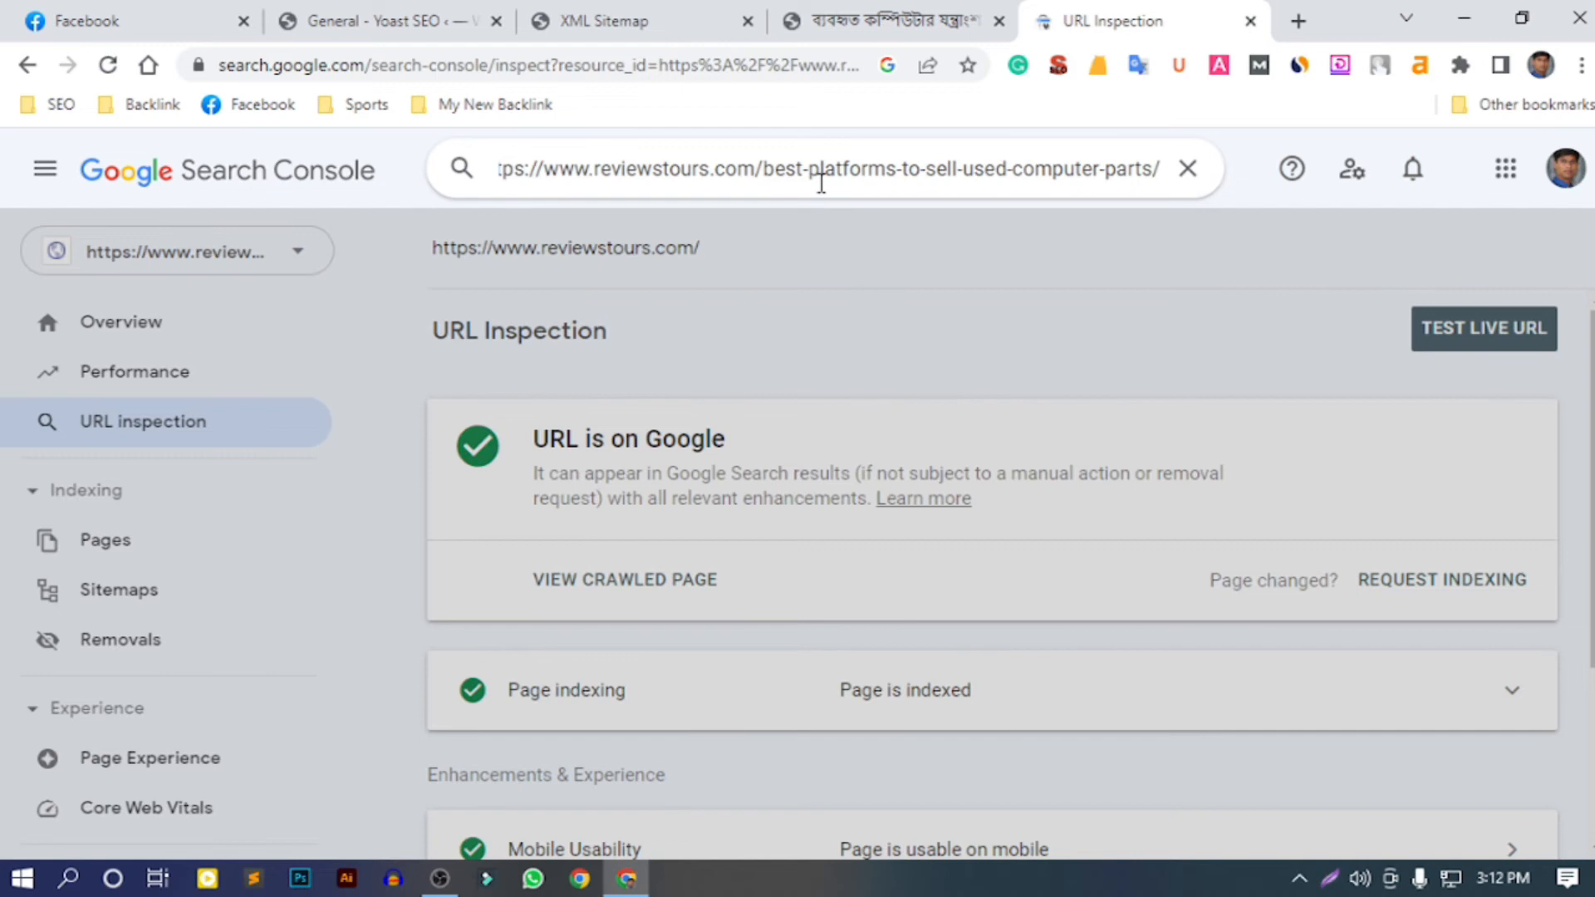
{"action": "key", "text": "Return"}
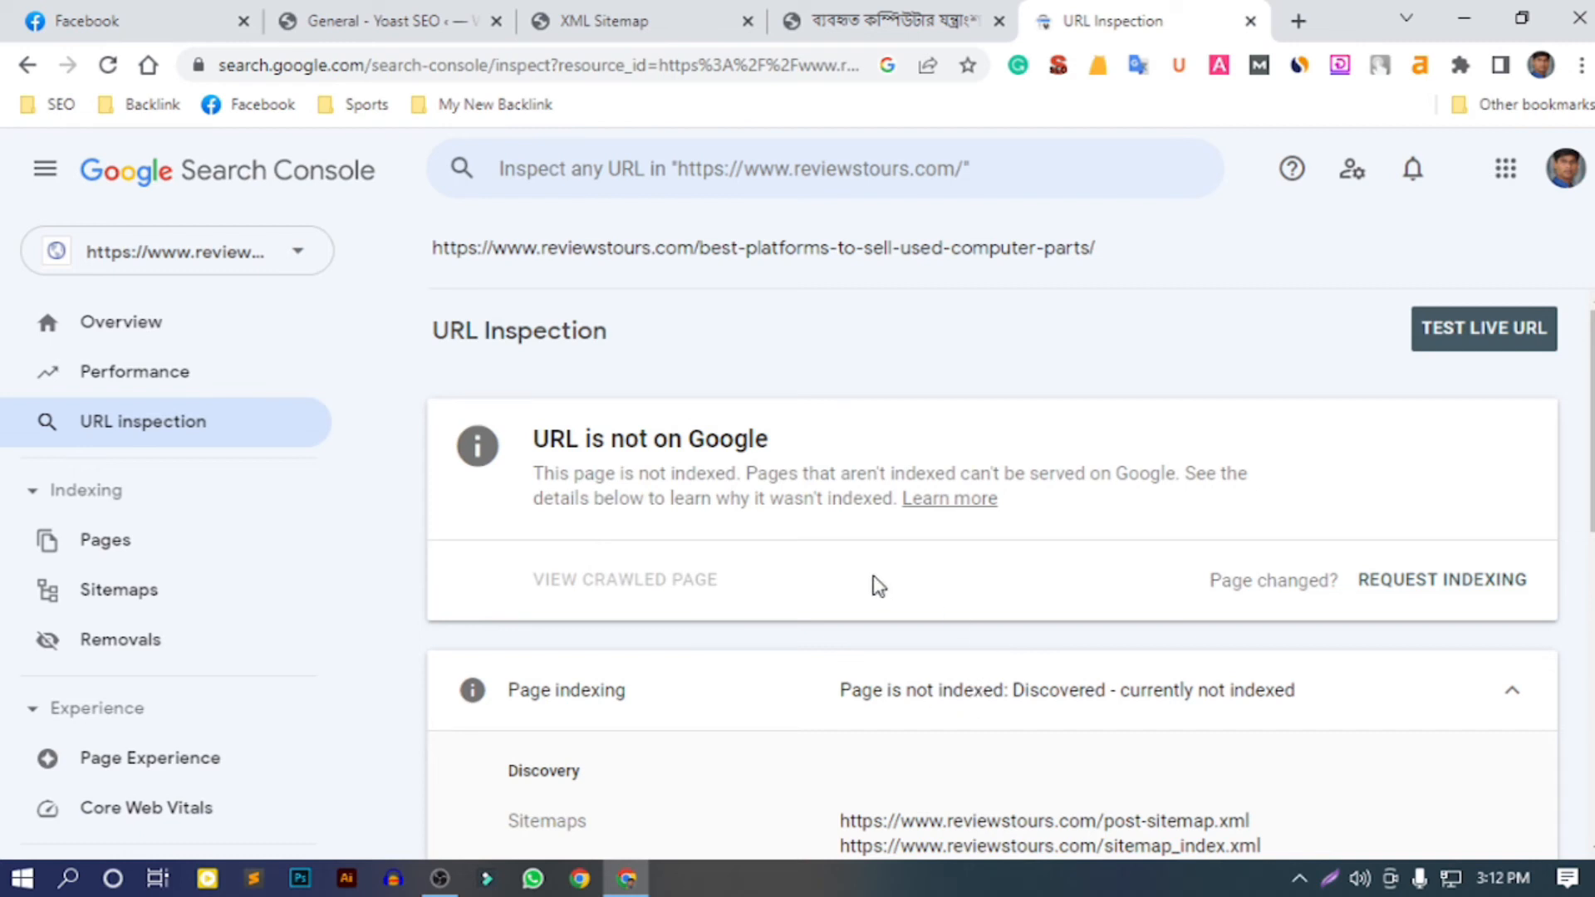
{"action": "left_click", "coordinate": [1415, 582]}
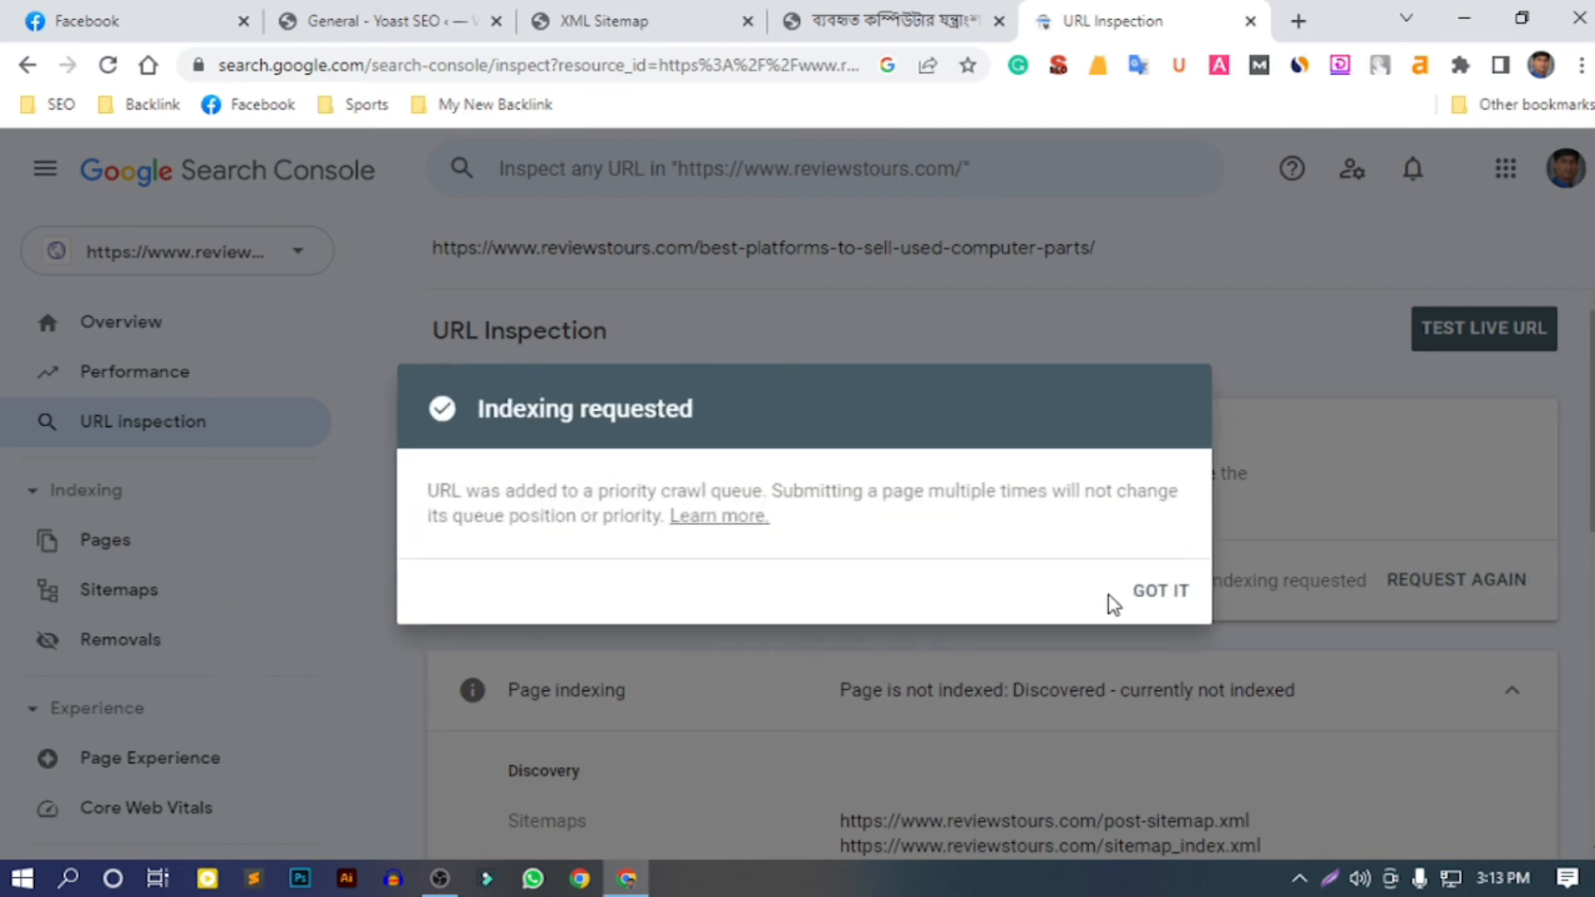
{"action": "left_click", "coordinate": [1157, 606]}
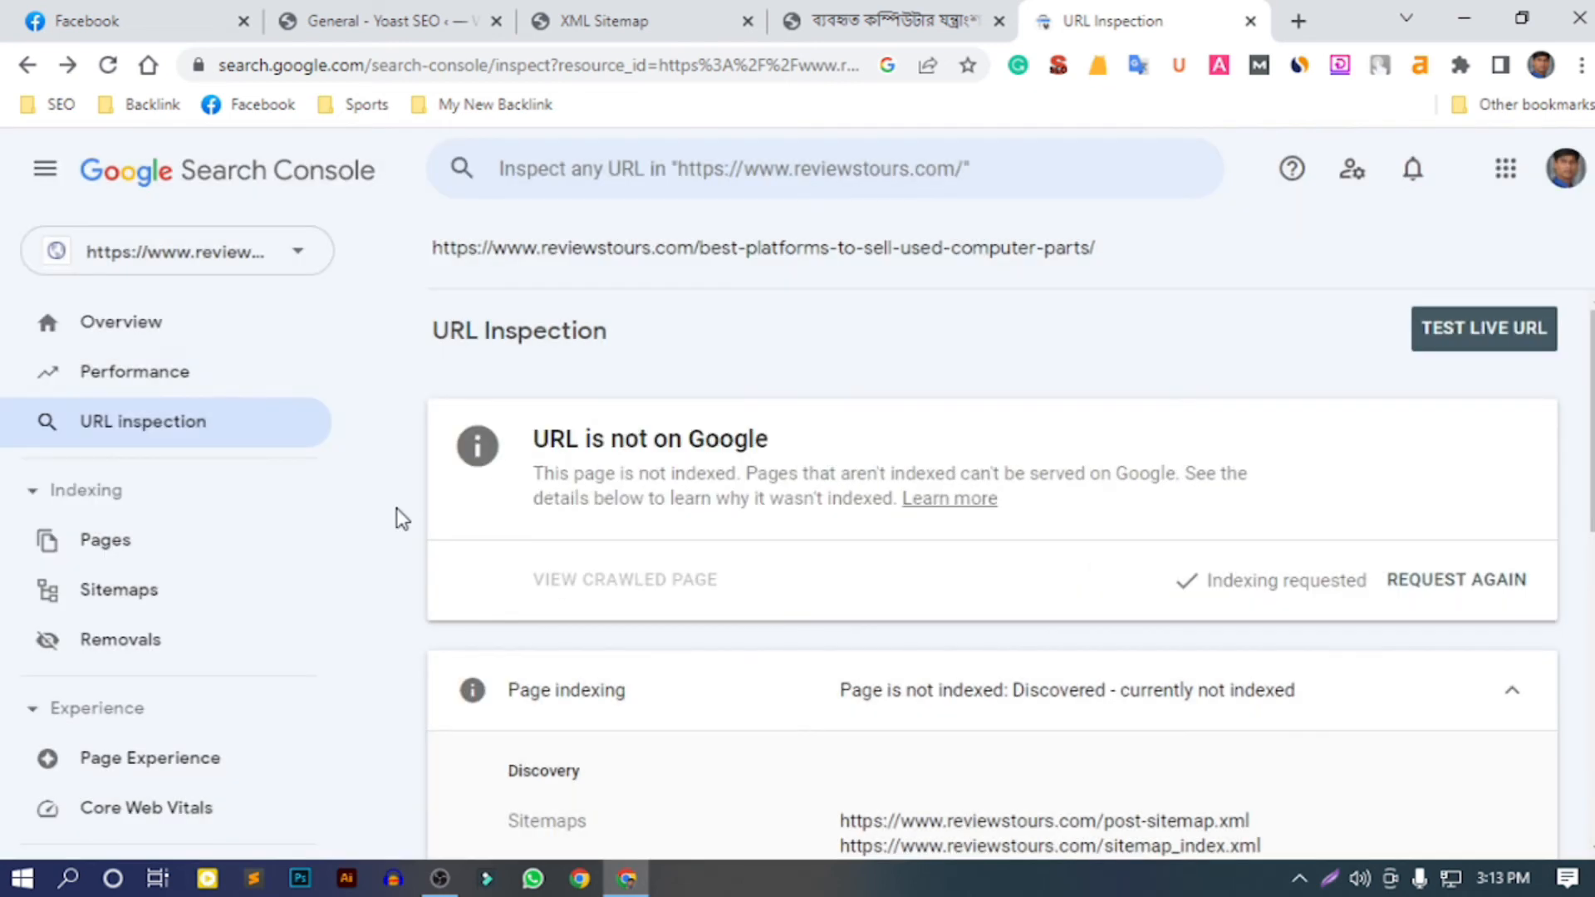
Return to the property's Overview and look over its Performance and Indexing sections
{"action": "left_click", "coordinate": [173, 331]}
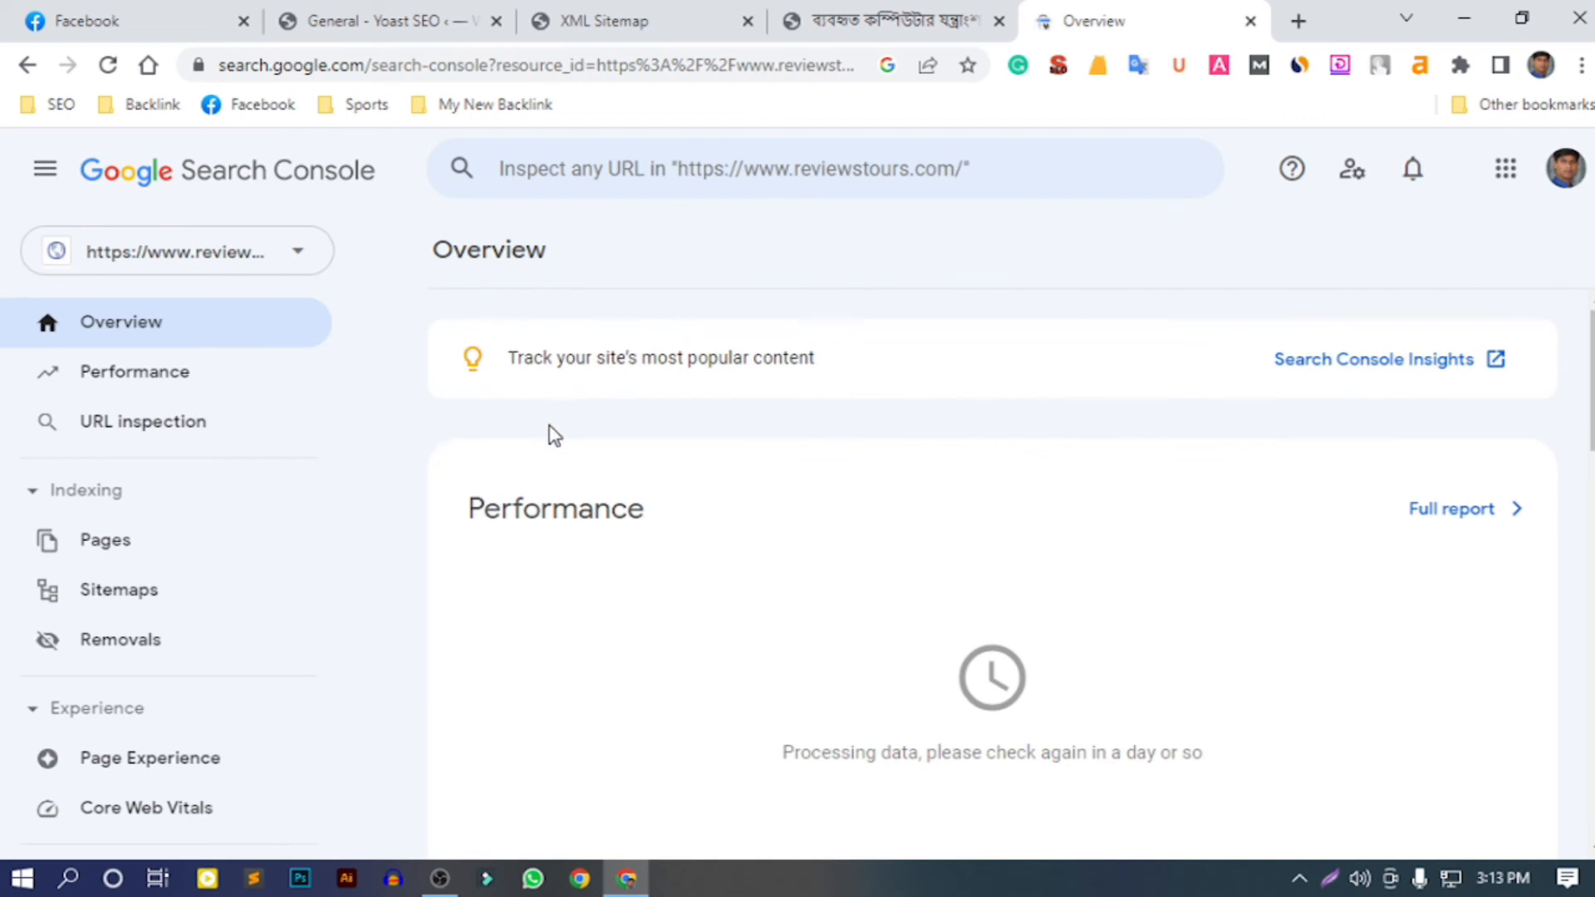
{"action": "scroll", "coordinate": [554, 472], "scroll_direction": "down", "scroll_amount": 7}
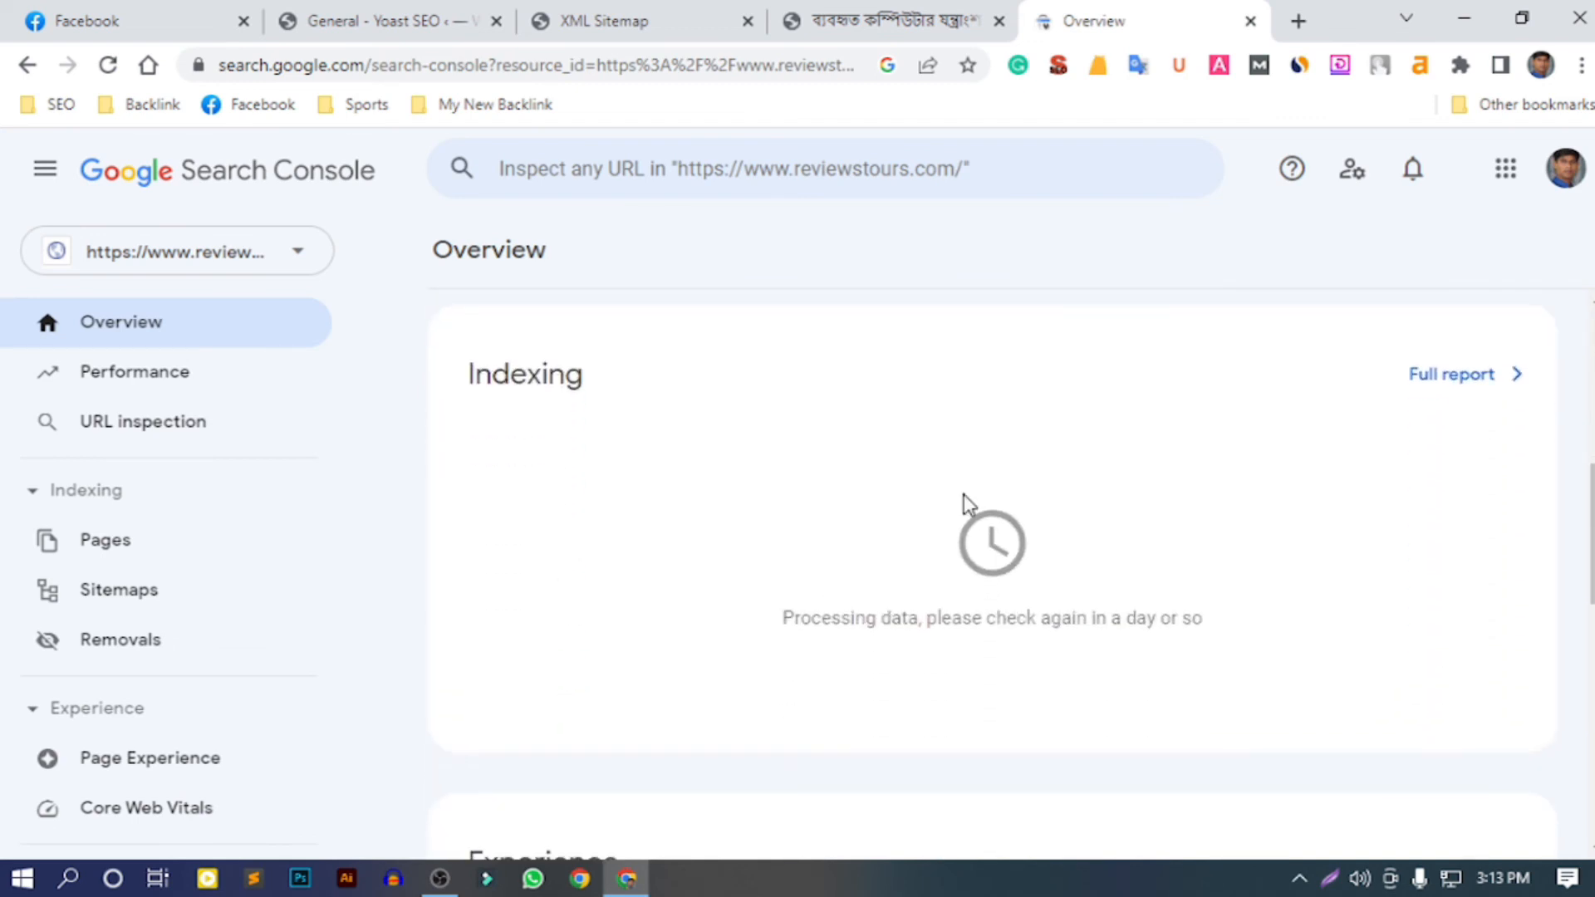
{"action": "scroll", "coordinate": [555, 486], "scroll_direction": "up", "scroll_amount": 5}
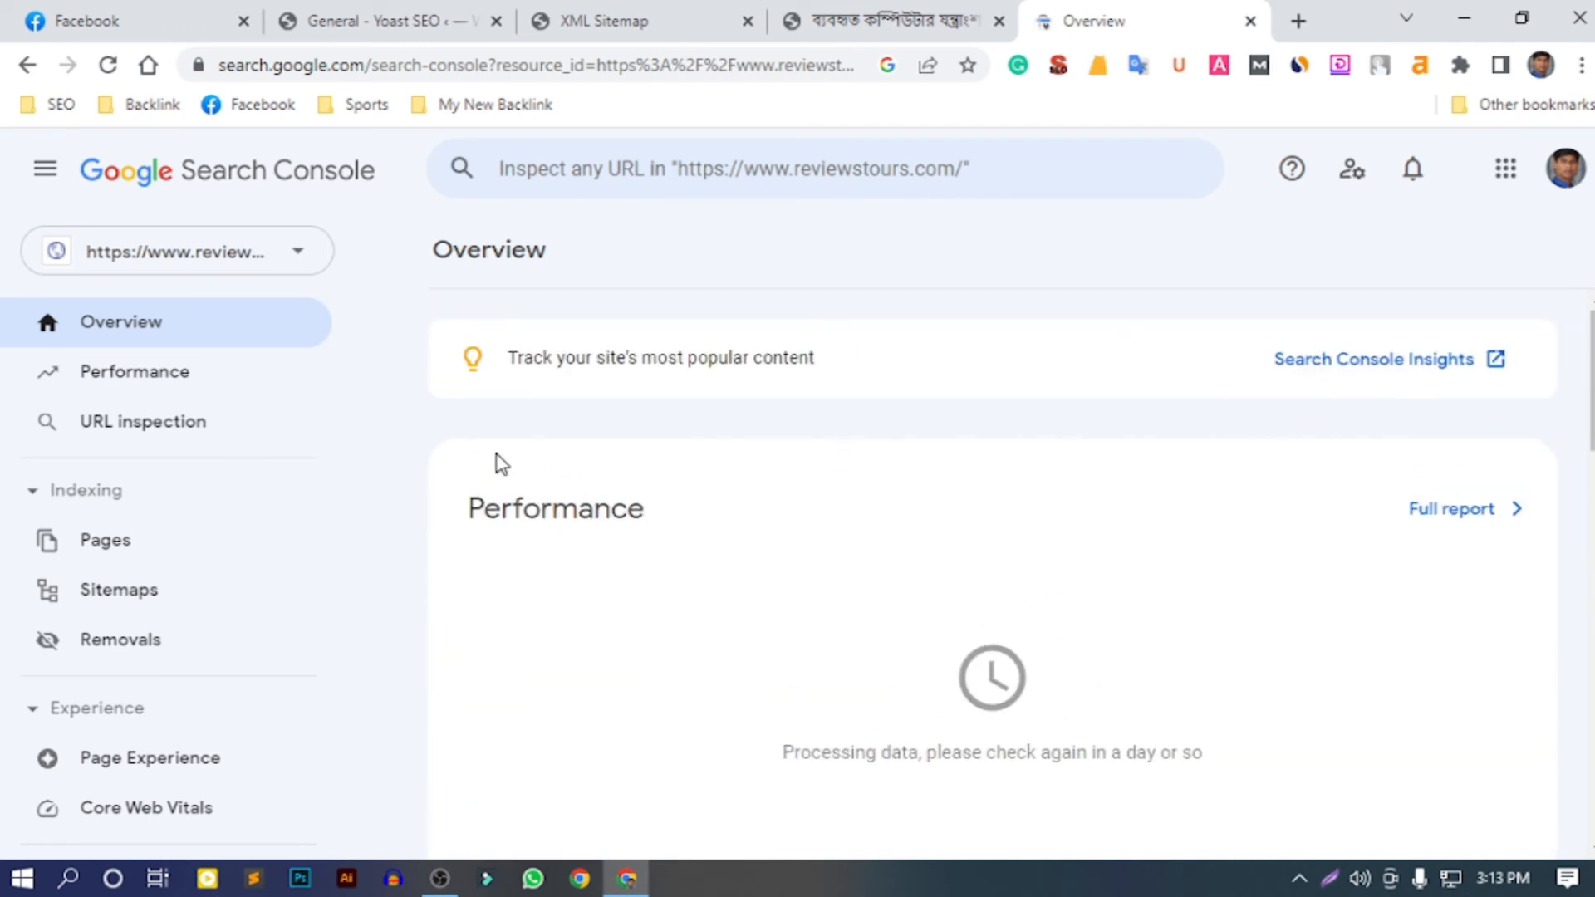
Examine the Performance report of the lyricsacademy.com property as a comparison and switch back to the reviewstours.com property
{"action": "left_click", "coordinate": [268, 251]}
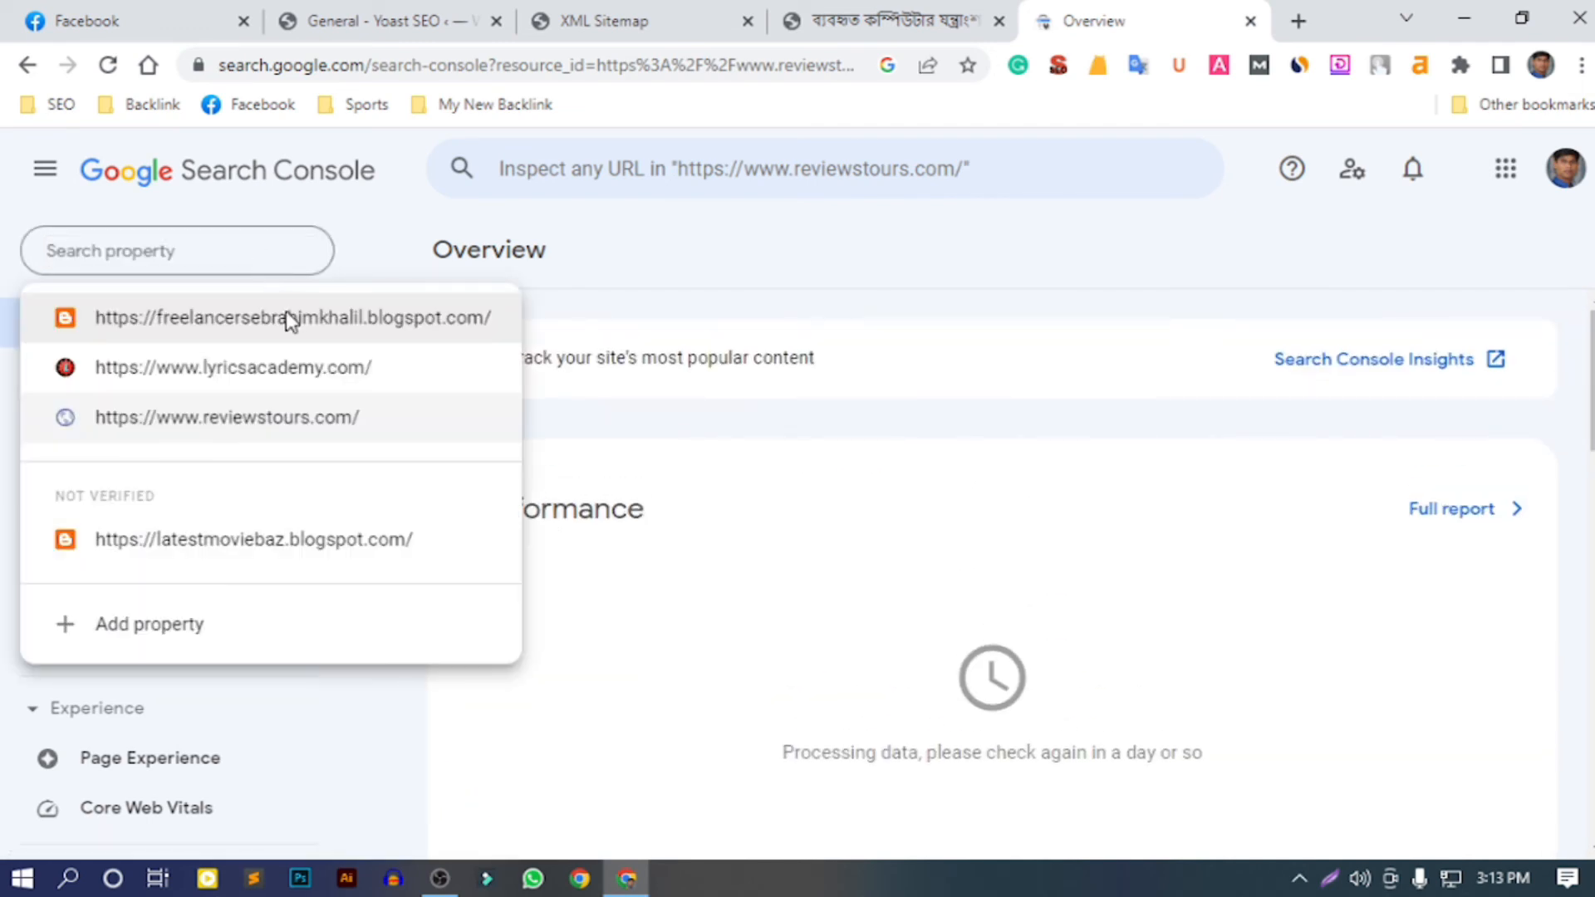
{"action": "left_click", "coordinate": [291, 368]}
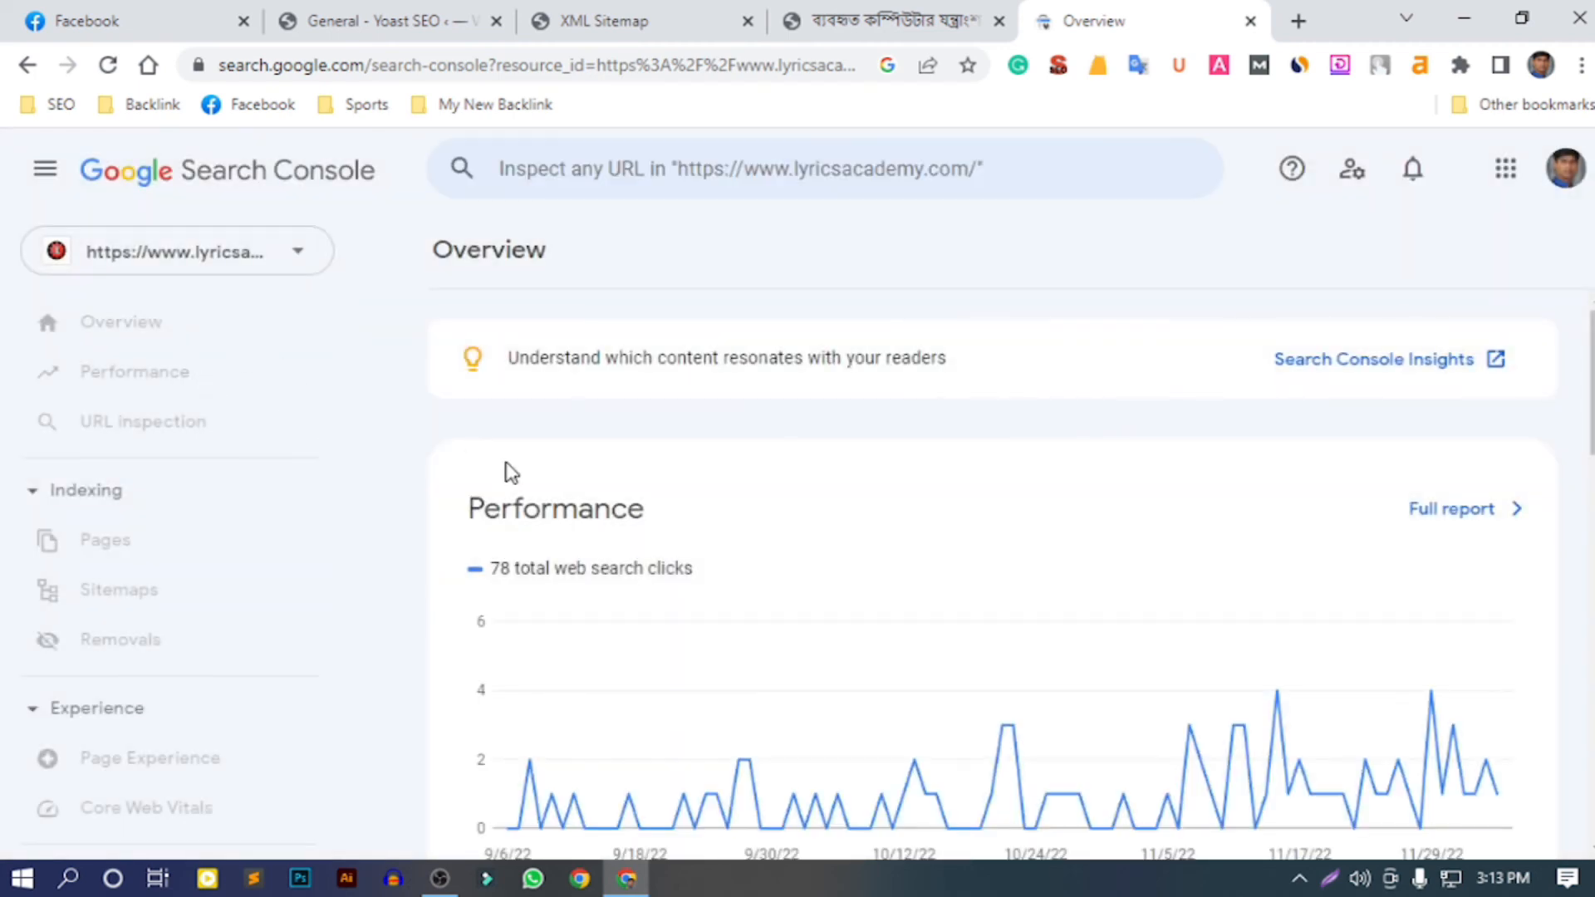
{"action": "left_click", "coordinate": [100, 371]}
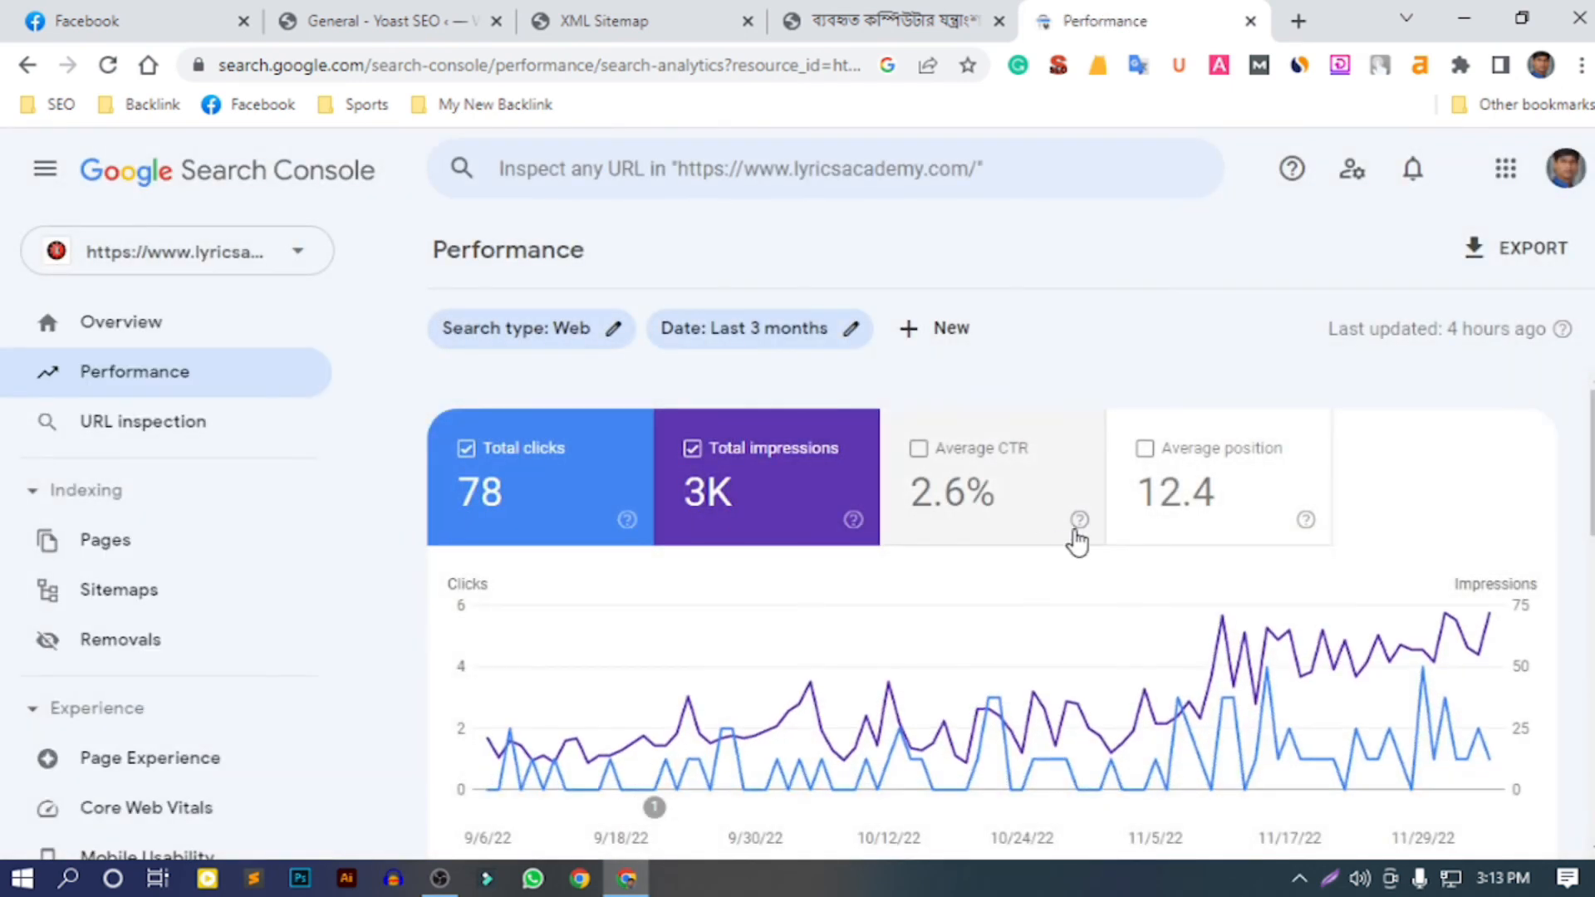
{"action": "scroll", "coordinate": [1075, 534], "scroll_direction": "down", "scroll_amount": 6}
{"action": "scroll", "coordinate": [822, 548], "scroll_direction": "up", "scroll_amount": 6}
{"action": "left_click", "coordinate": [287, 270]}
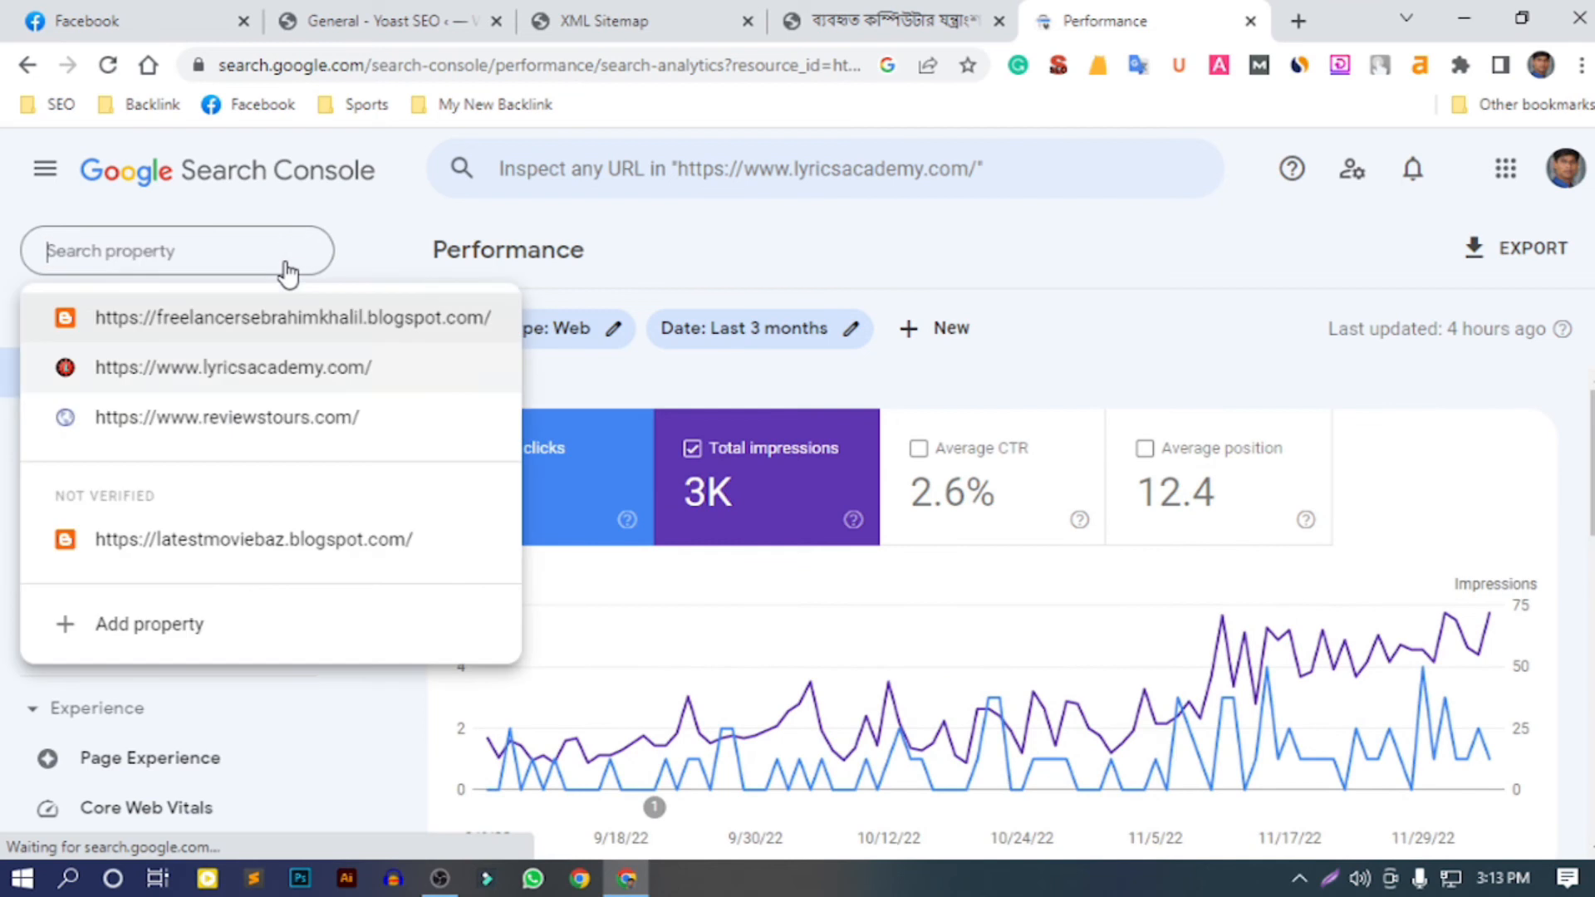
{"action": "left_click", "coordinate": [277, 425]}
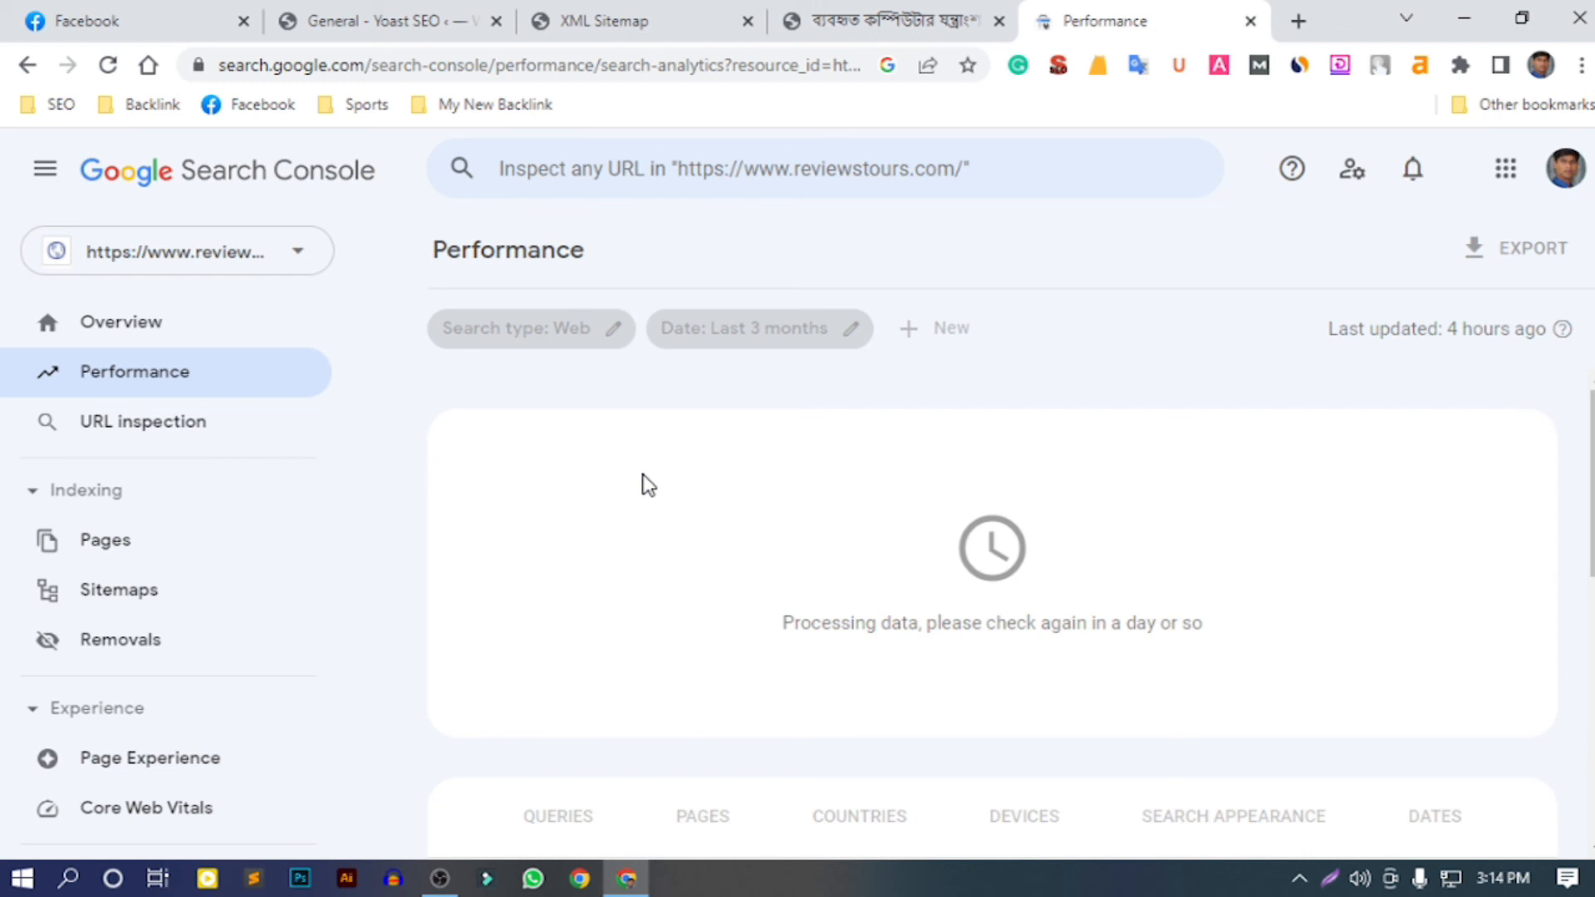
Open the home page of the reviewstours.com site and look through its post sections down to the footer
{"action": "left_click", "coordinate": [785, 20]}
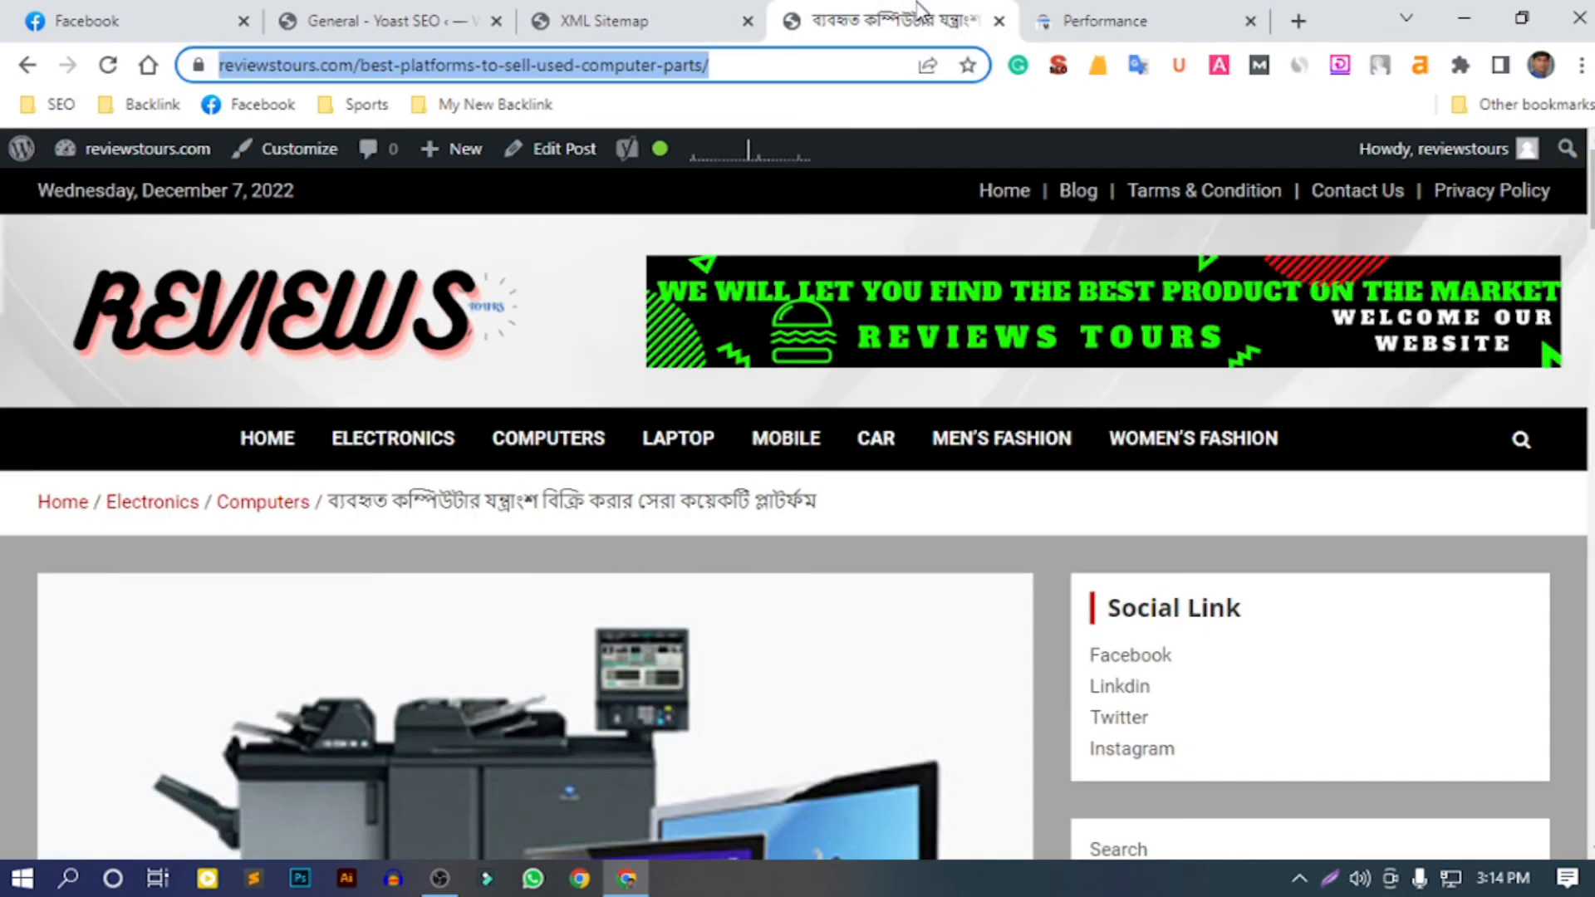
{"action": "left_click", "coordinate": [279, 445]}
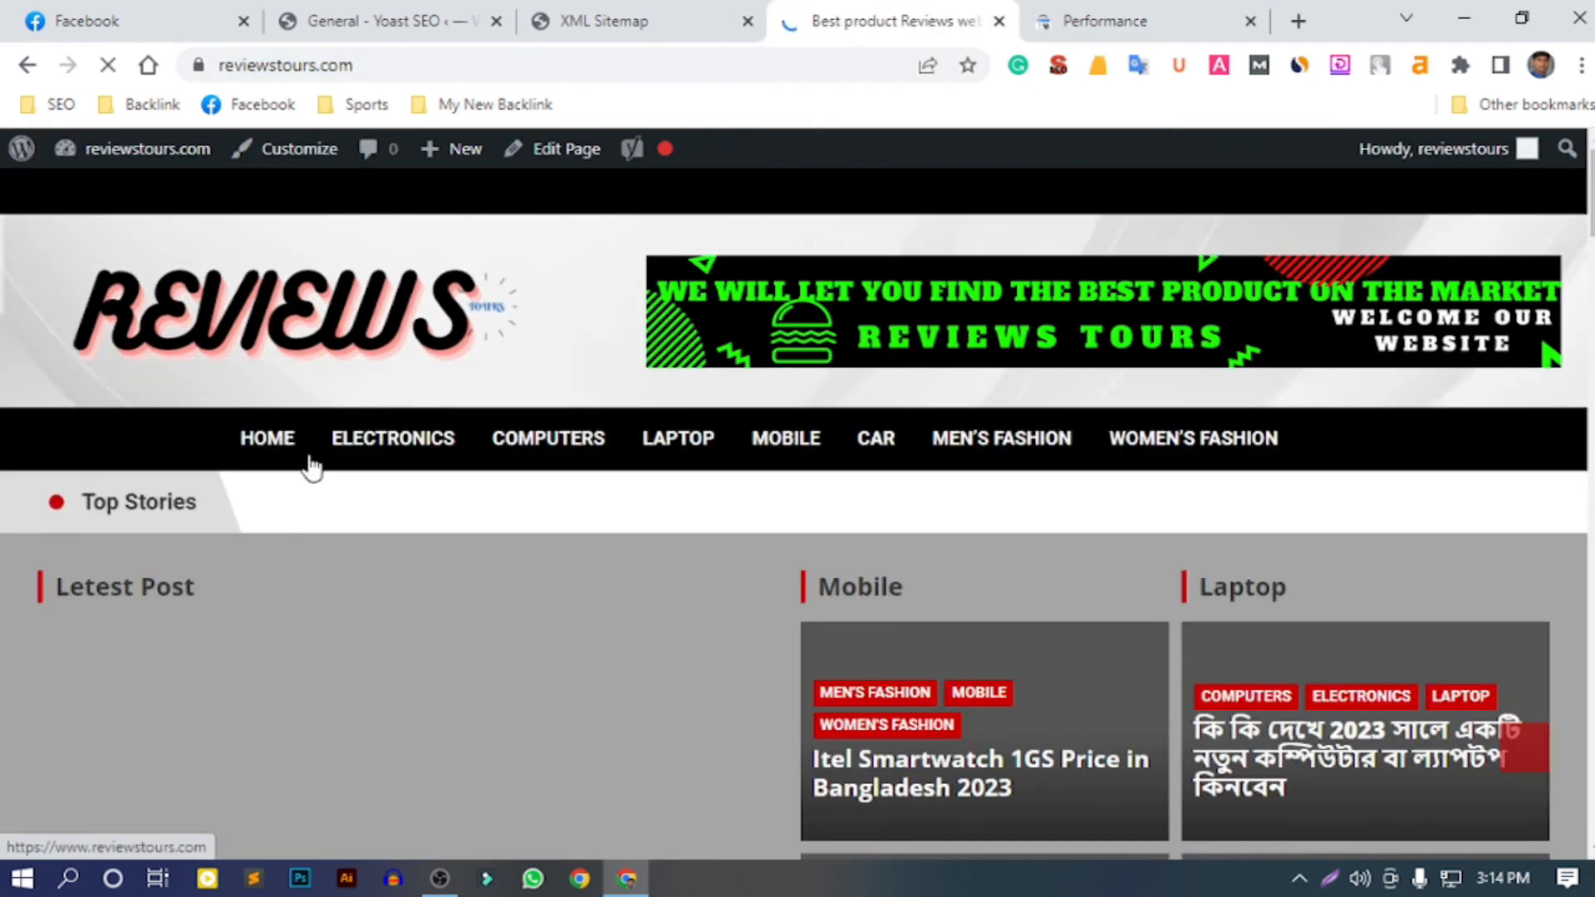
{"action": "scroll", "coordinate": [606, 581], "scroll_direction": "down", "scroll_amount": 10}
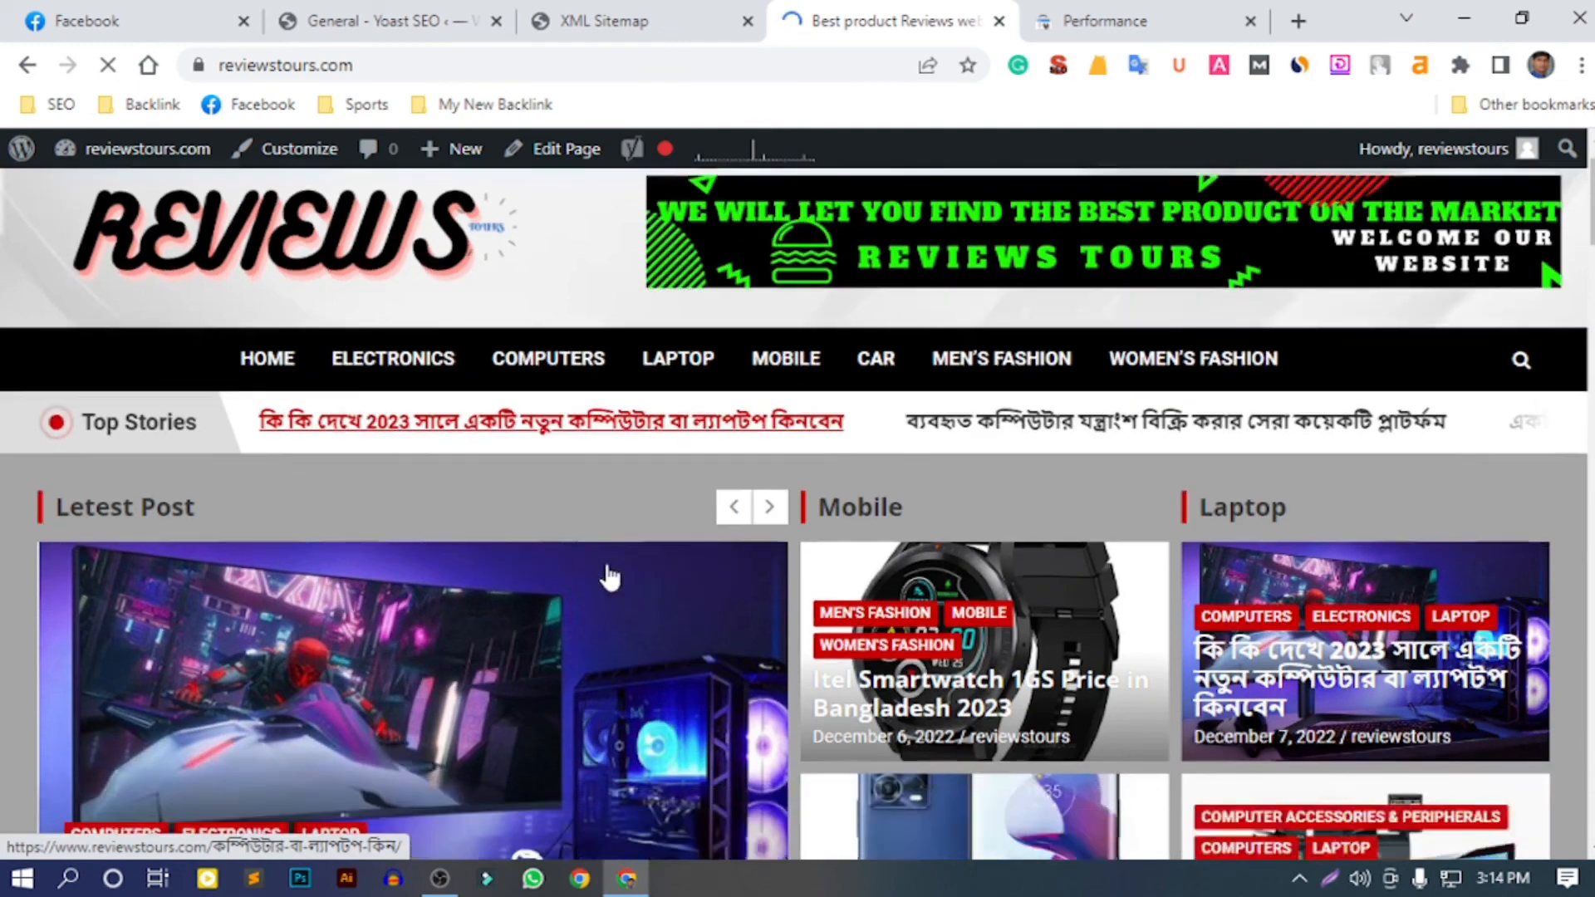
{"action": "scroll", "coordinate": [611, 576], "scroll_direction": "down", "scroll_amount": 15}
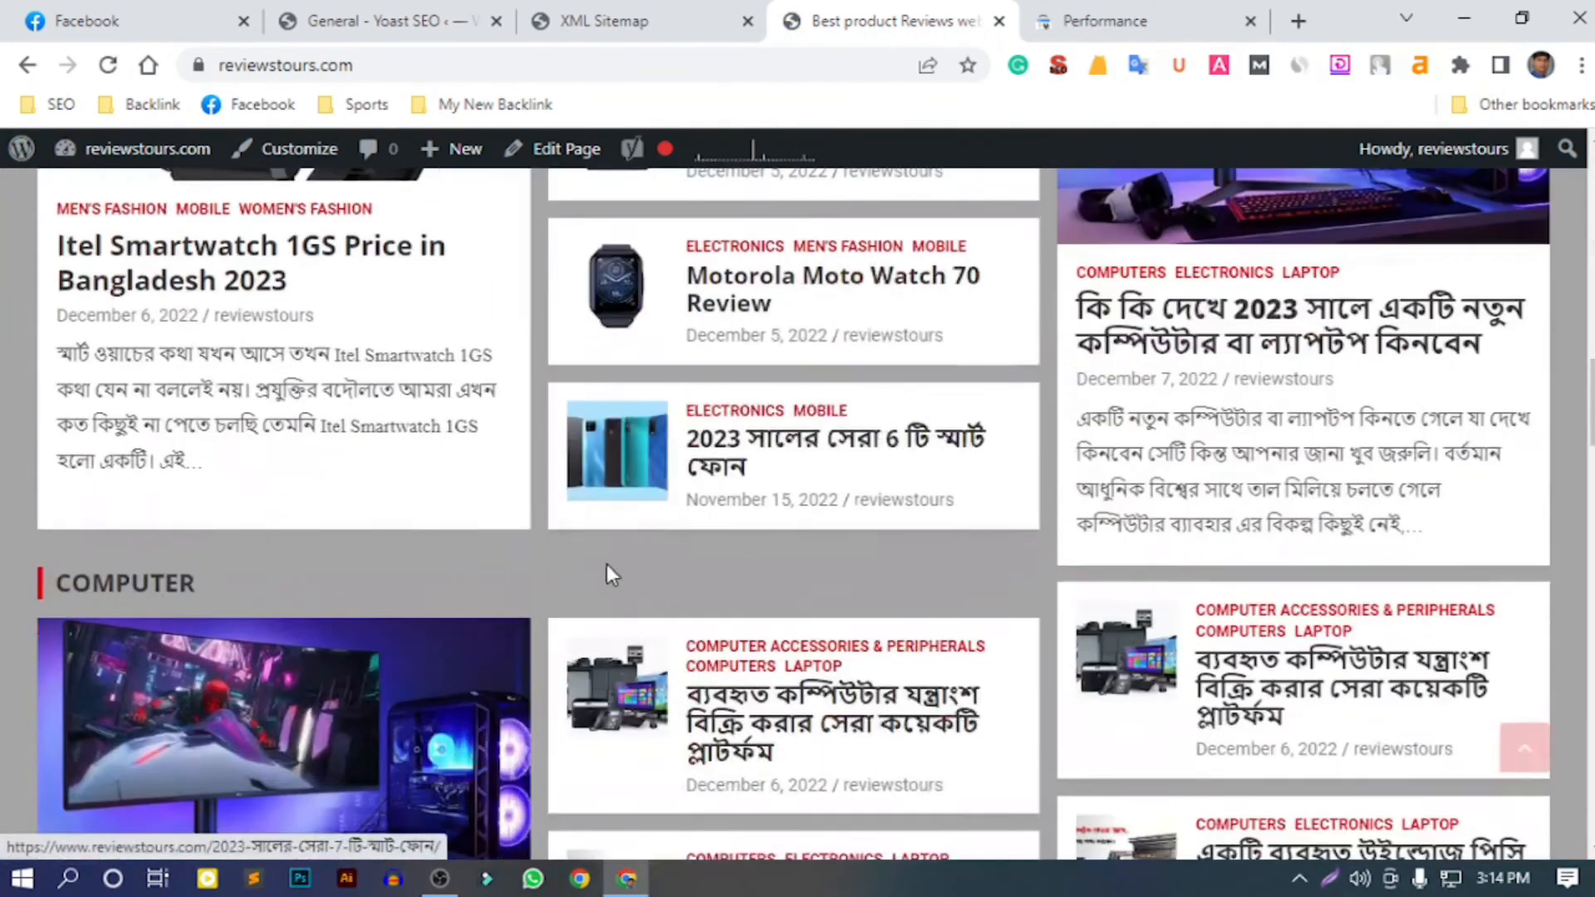
{"action": "scroll", "coordinate": [635, 578], "scroll_direction": "down", "scroll_amount": 3}
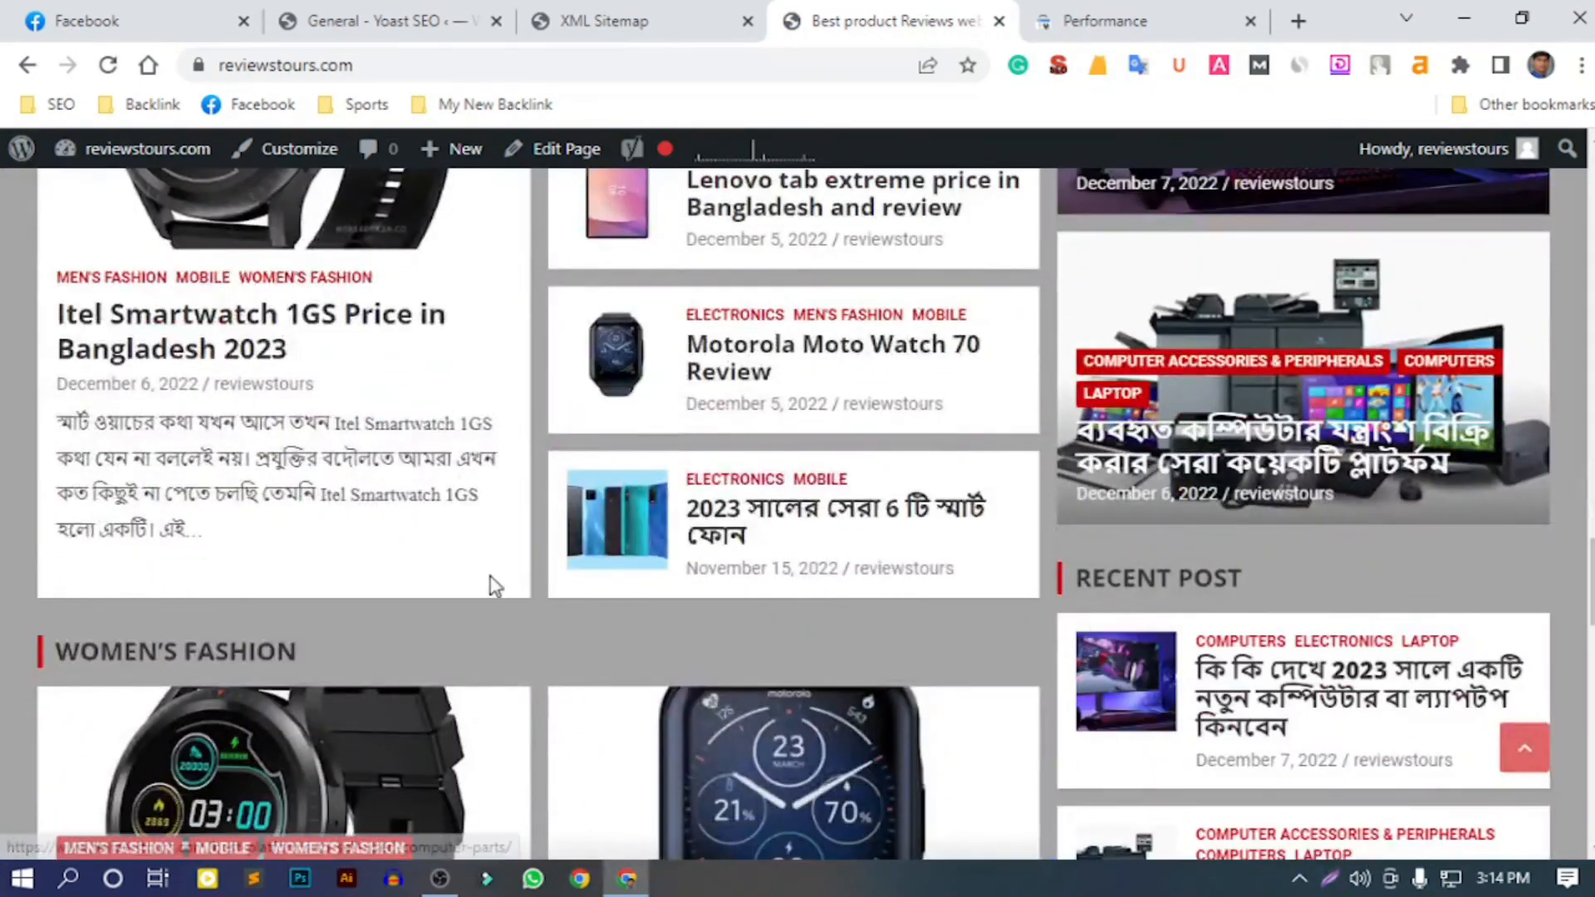
{"action": "scroll", "coordinate": [349, 527], "scroll_direction": "down", "scroll_amount": 8}
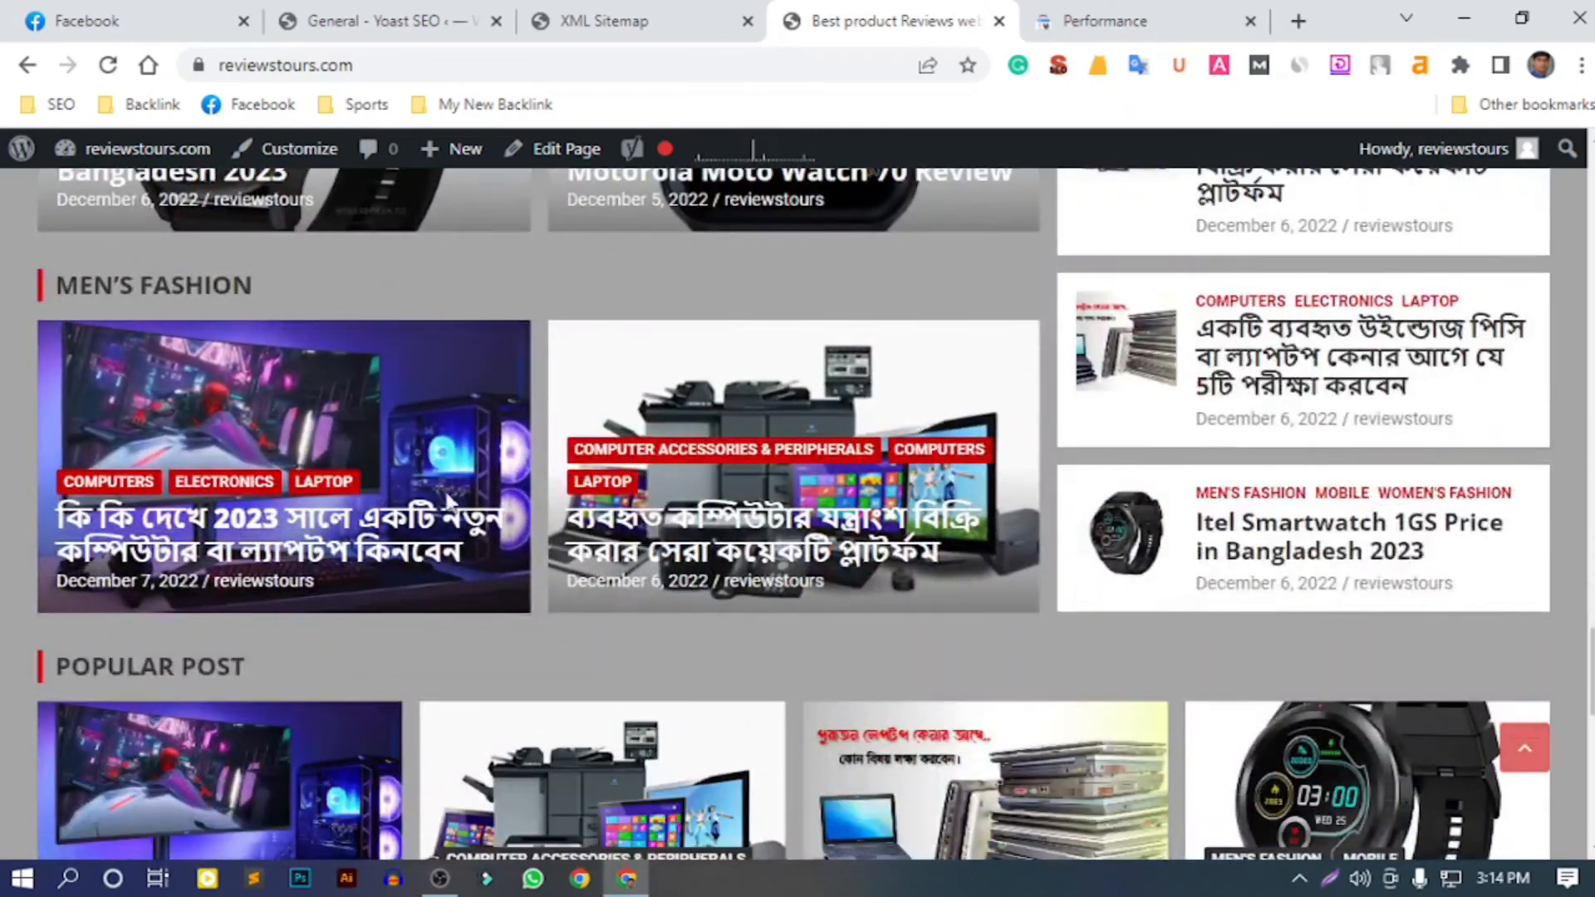
{"action": "scroll", "coordinate": [411, 575], "scroll_direction": "down", "scroll_amount": 6}
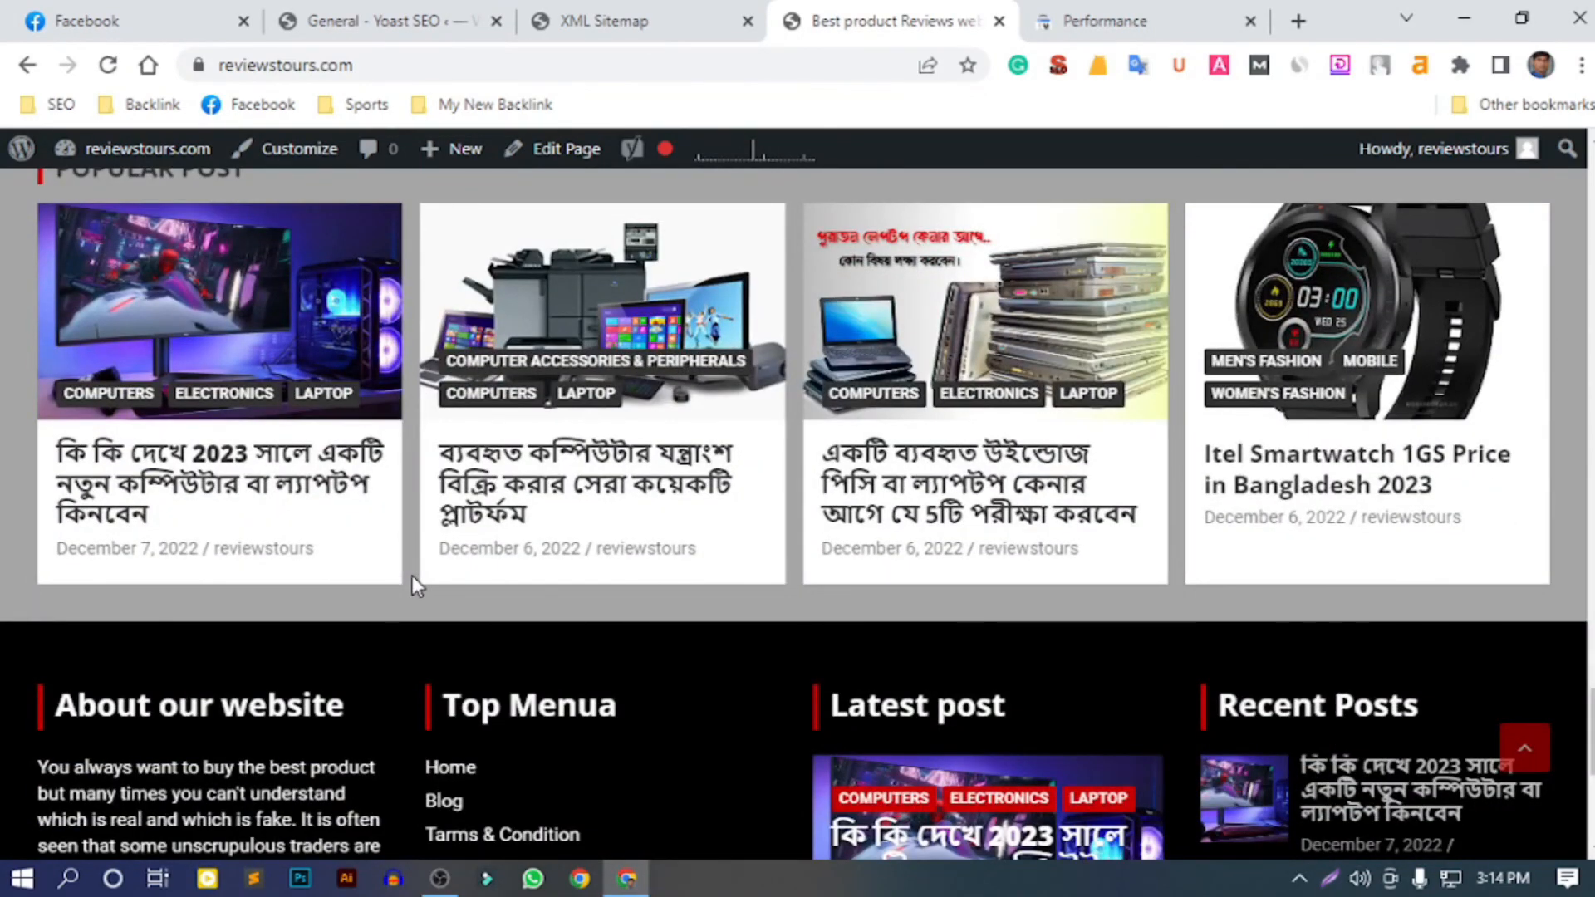